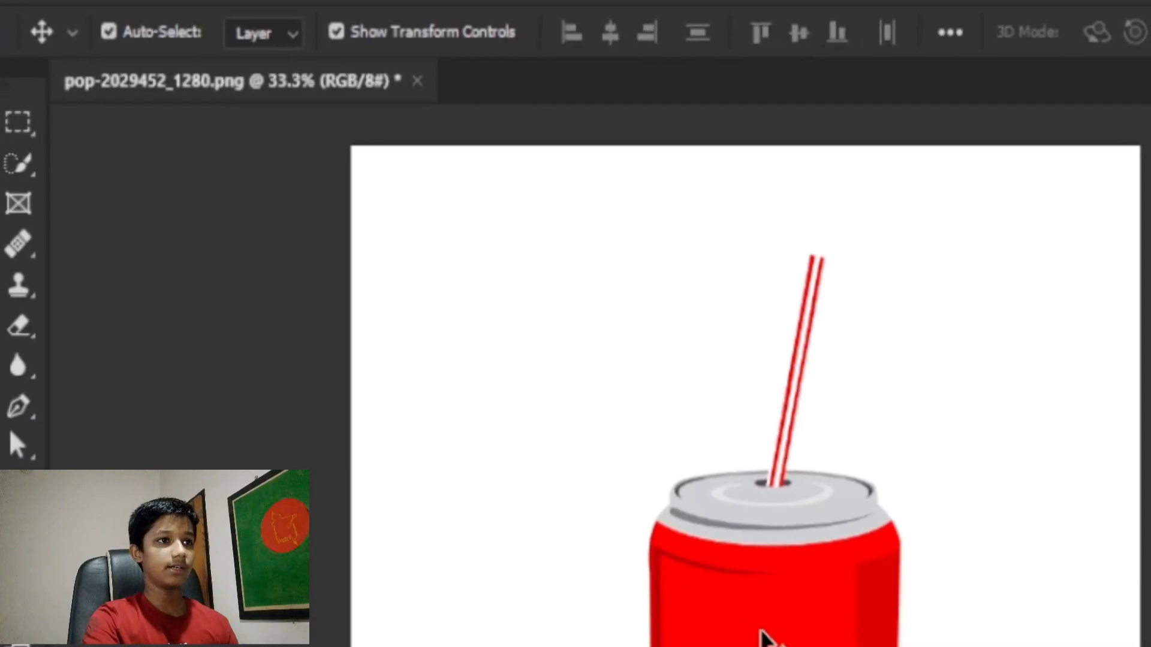
Step: Centre the can and scale it to 127.12% width and 94.14% height
drag(785, 637, 652, 513)
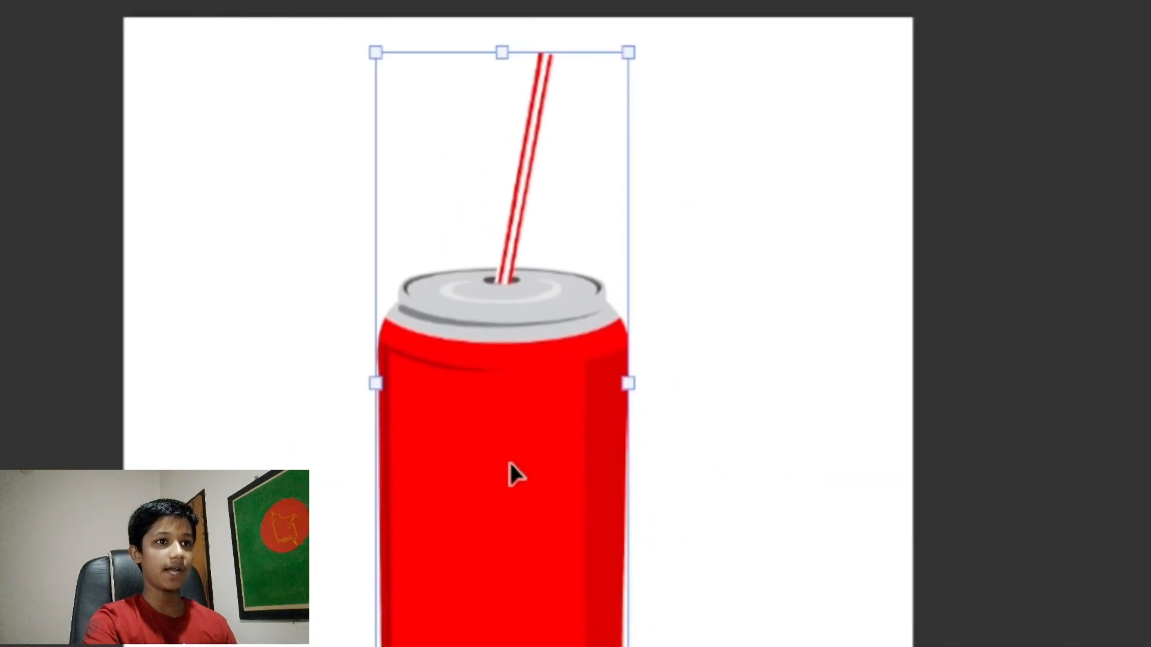
drag(510, 465, 391, 403)
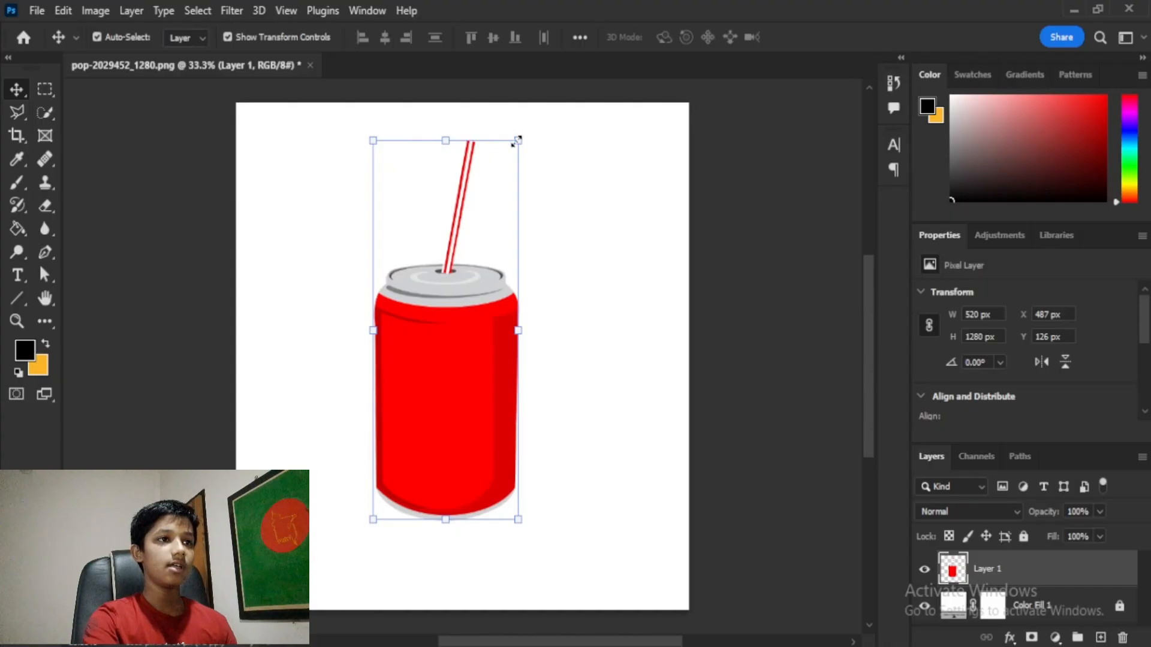
drag(516, 141, 534, 158)
drag(436, 150, 558, 162)
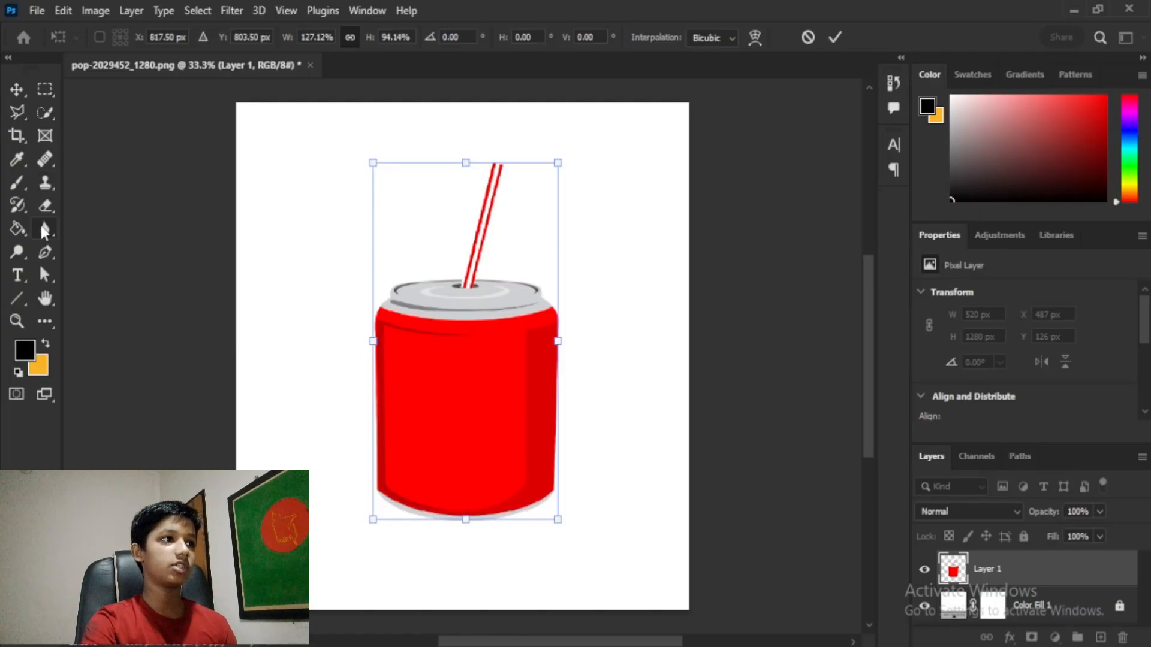
Step: Commit the can's new 661 × 1205 px size and choose the Rectangular Marquee tool
key(b)
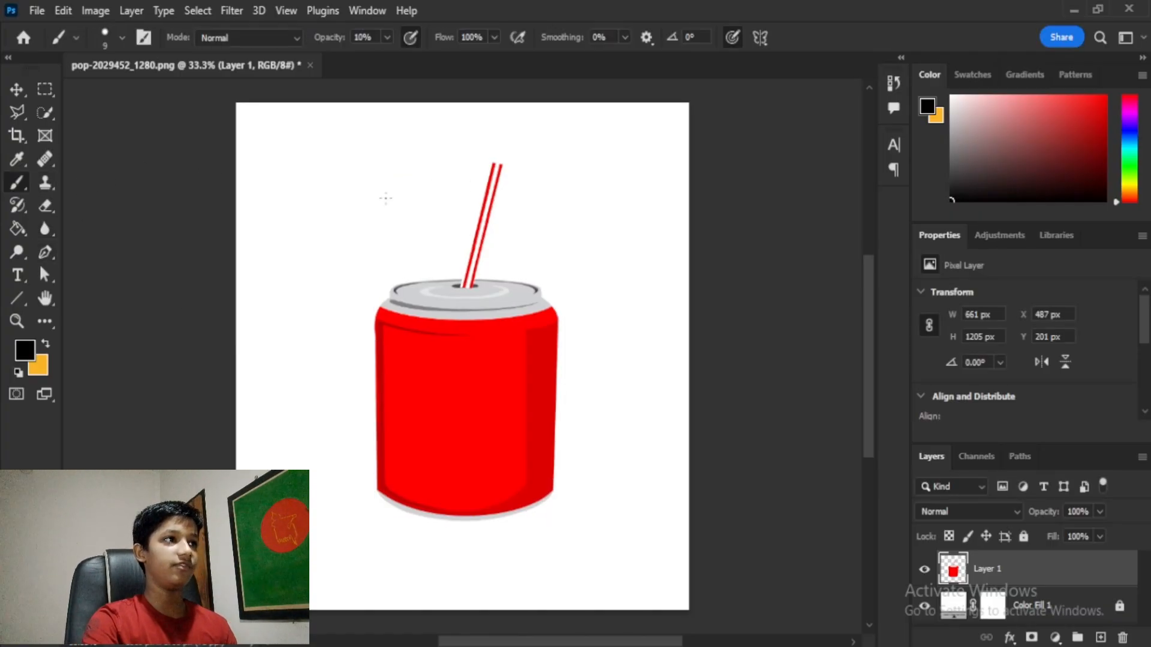
key(v)
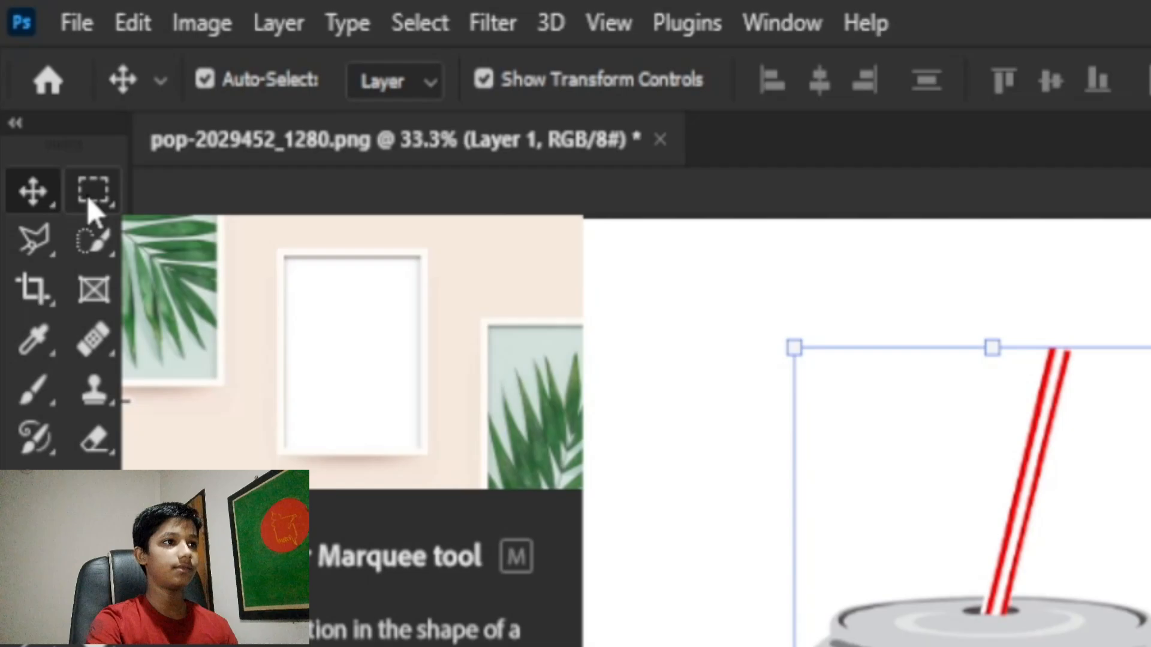
click(89, 202)
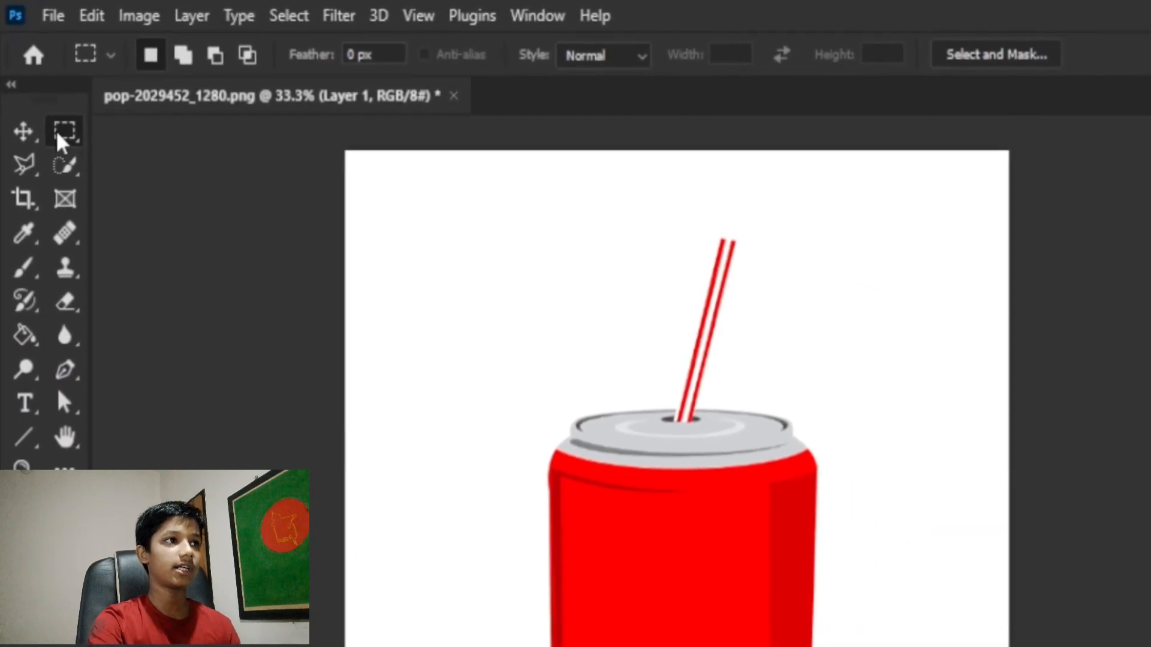
right_click(57, 135)
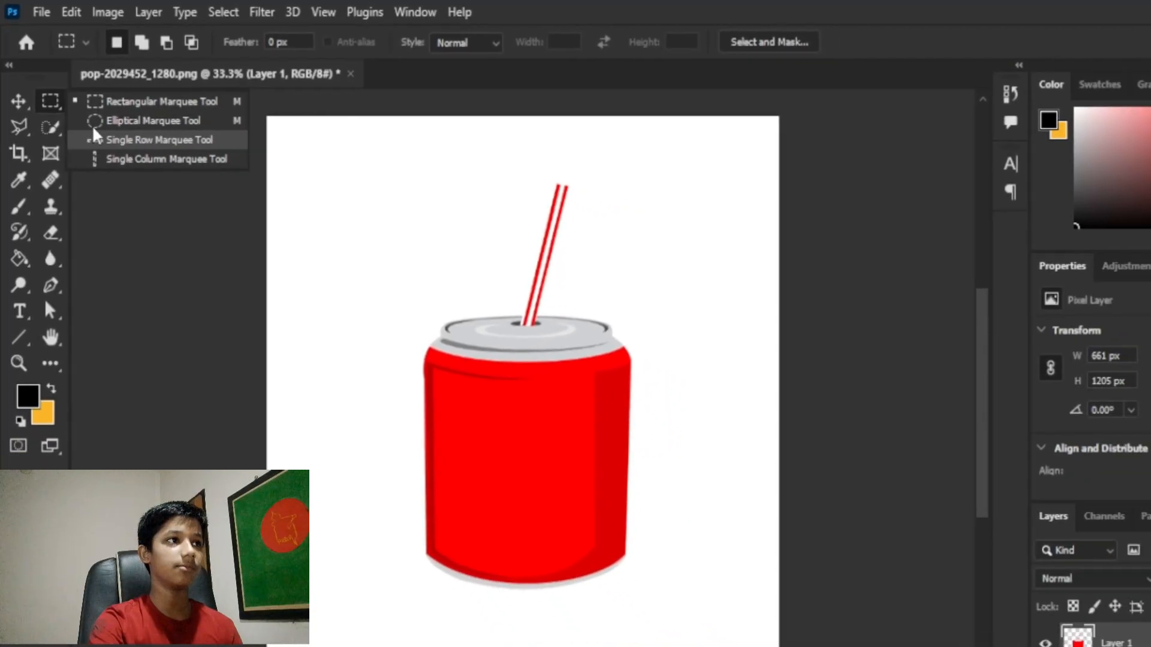
click(46, 105)
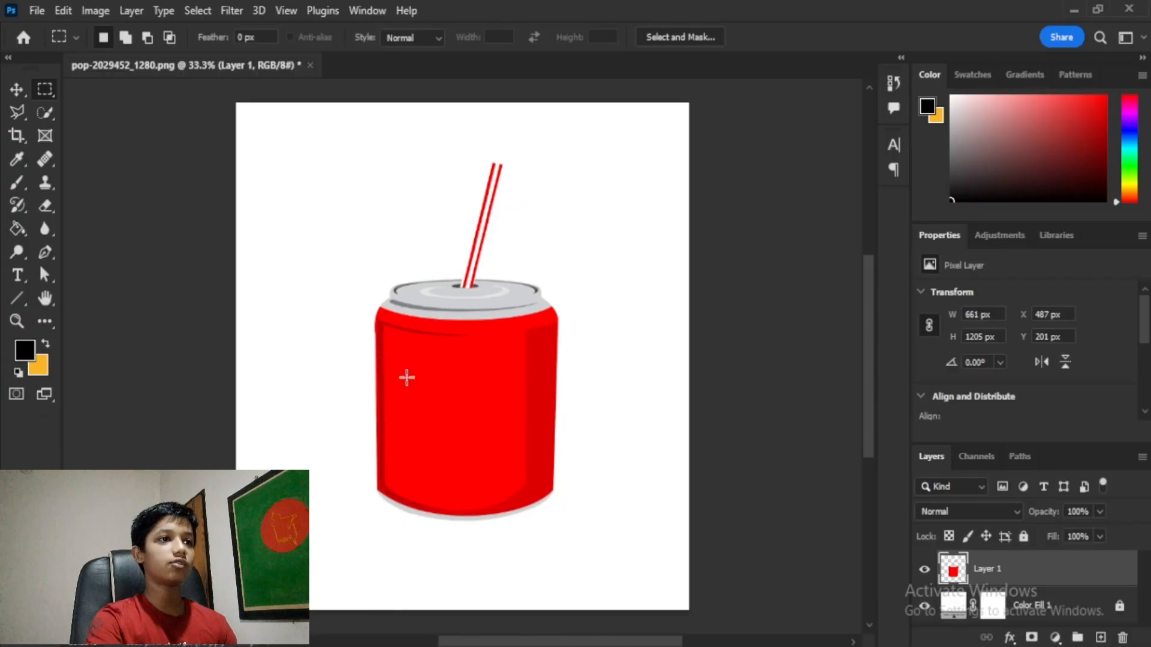
Step: Select a rectangle on the can's left side, pull it off and cut it away
drag(308, 340, 449, 478)
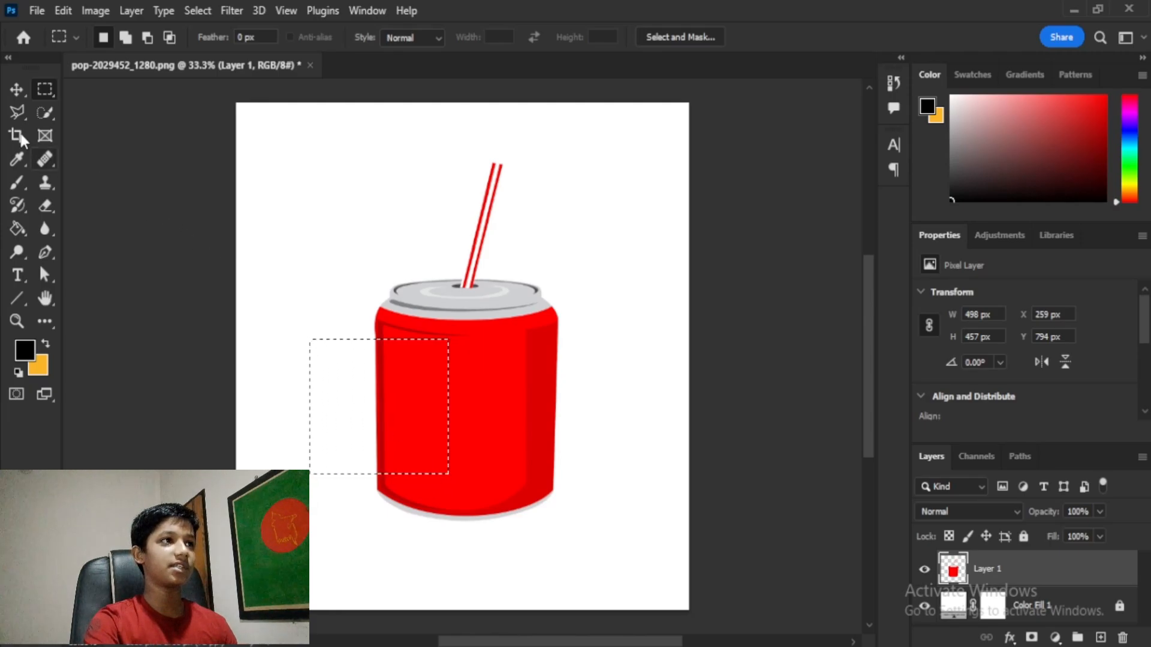
click(8, 93)
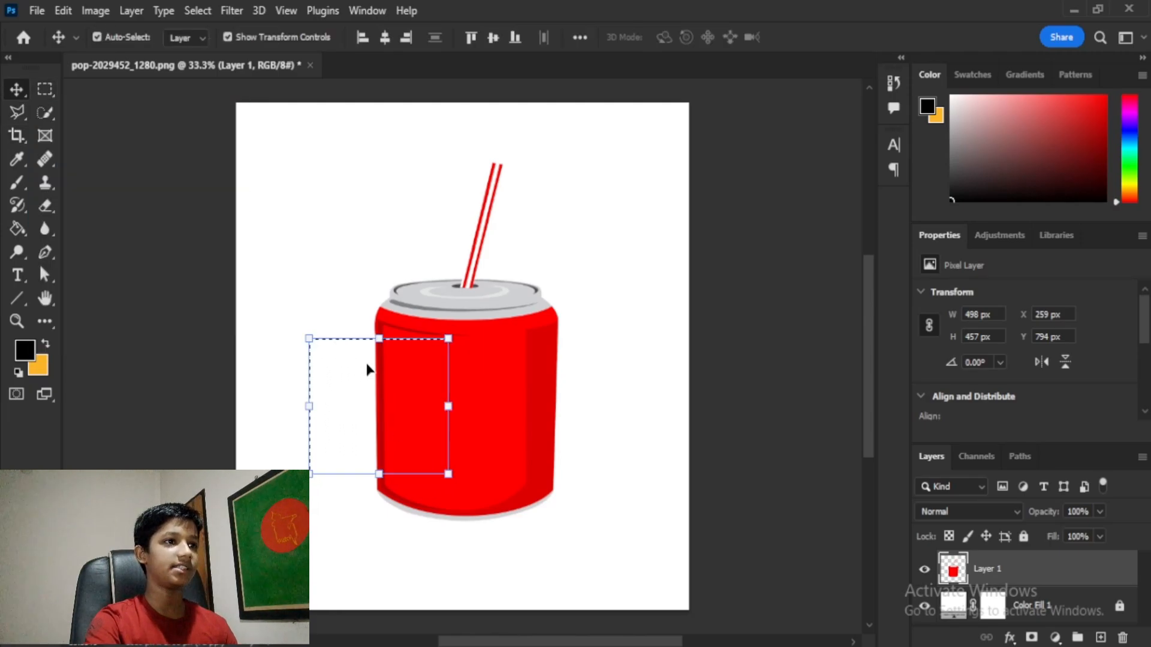
drag(384, 418, 324, 194)
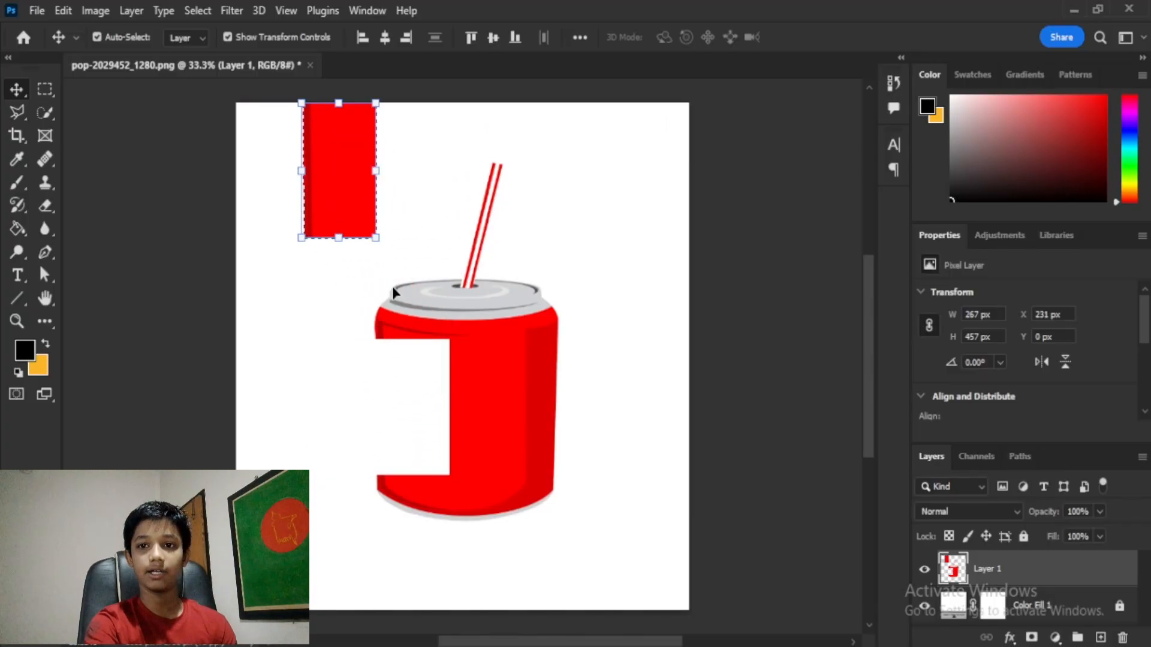
key(ctrl+x)
Step: Cut a rectangular piece from the can's right side and nudge the can slightly left
click(45, 90)
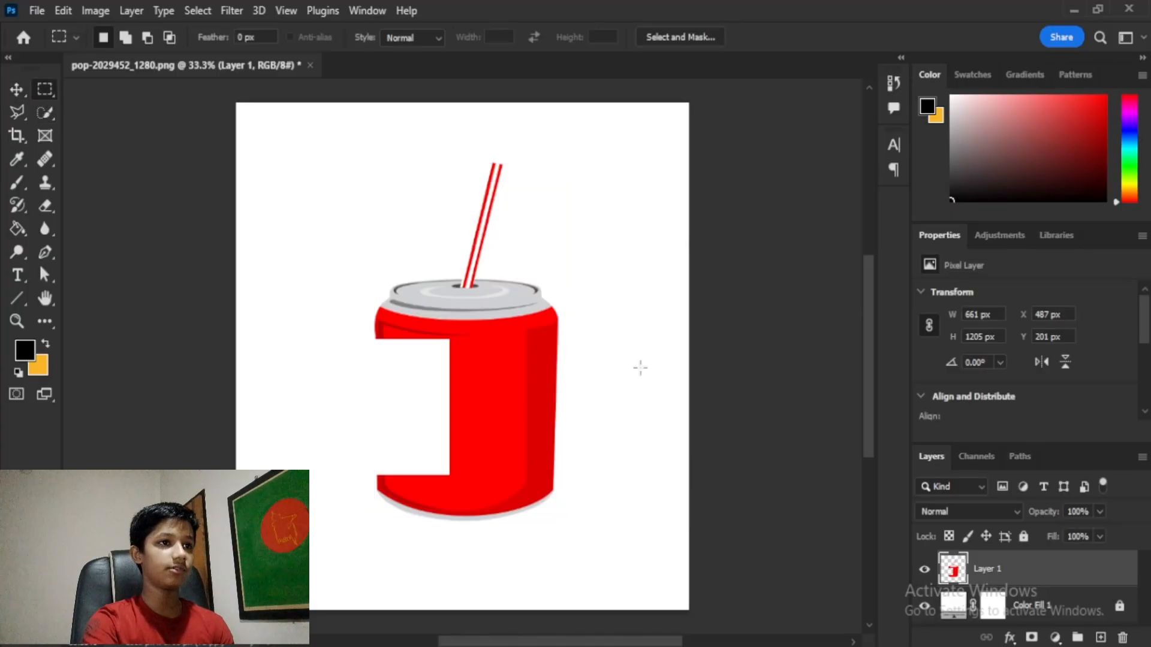
drag(603, 349, 484, 477)
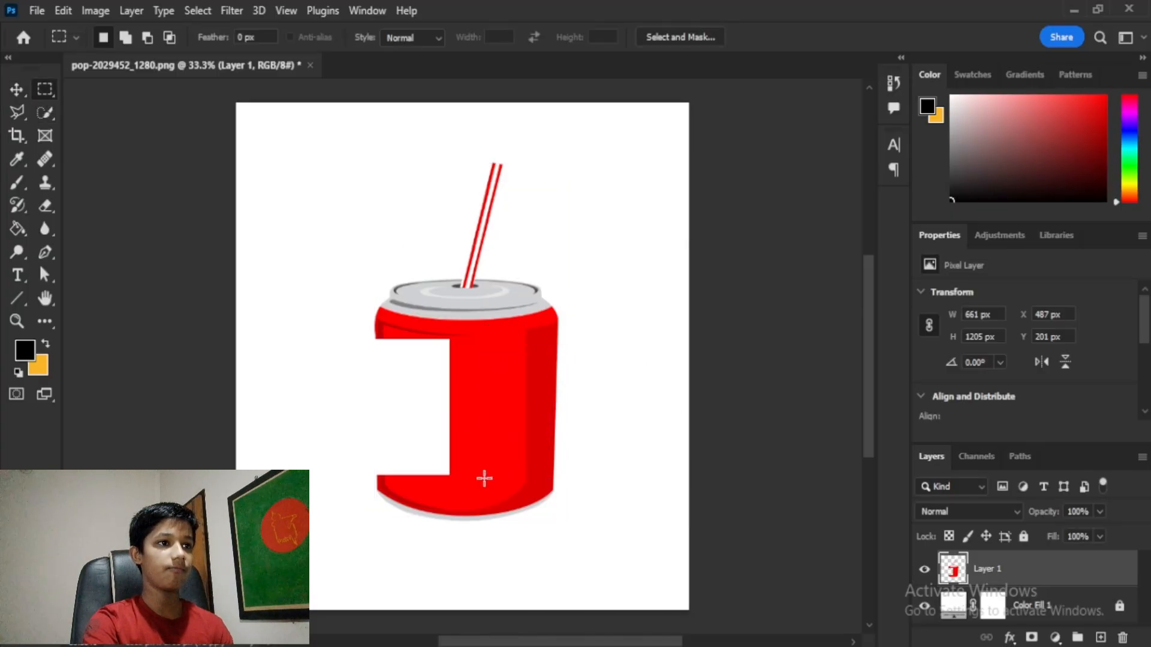
click(16, 90)
drag(511, 367, 689, 367)
key(Delete)
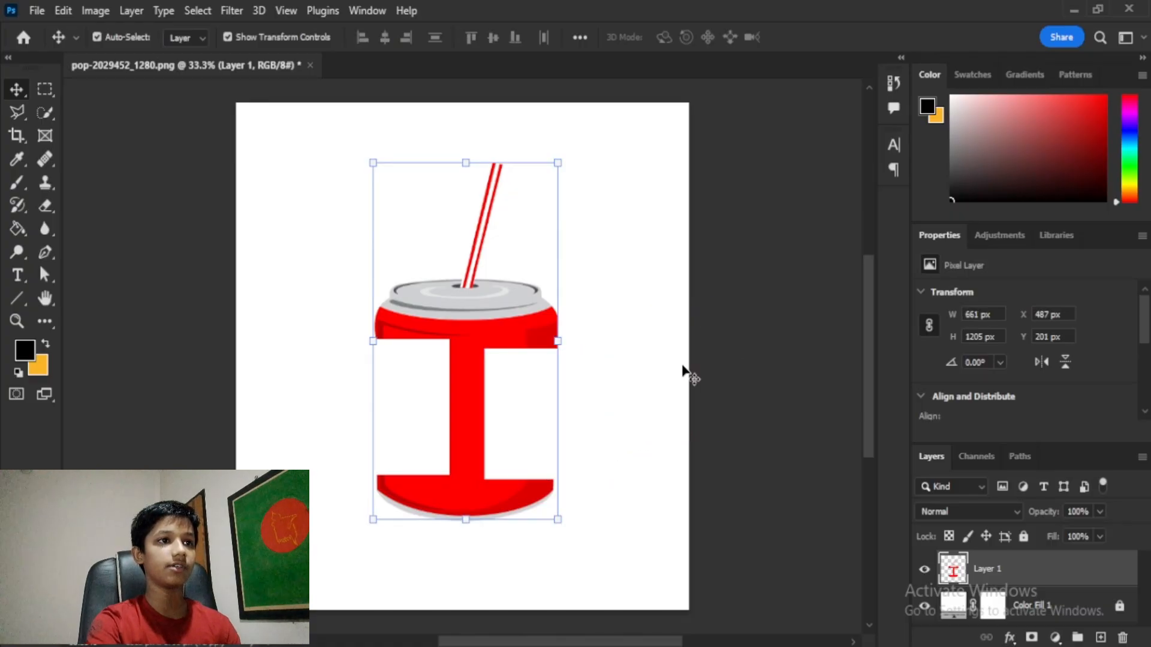
mouse_move(519, 373)
mouse_down()
mouse_move(554, 357)
mouse_move(507, 377)
mouse_up()
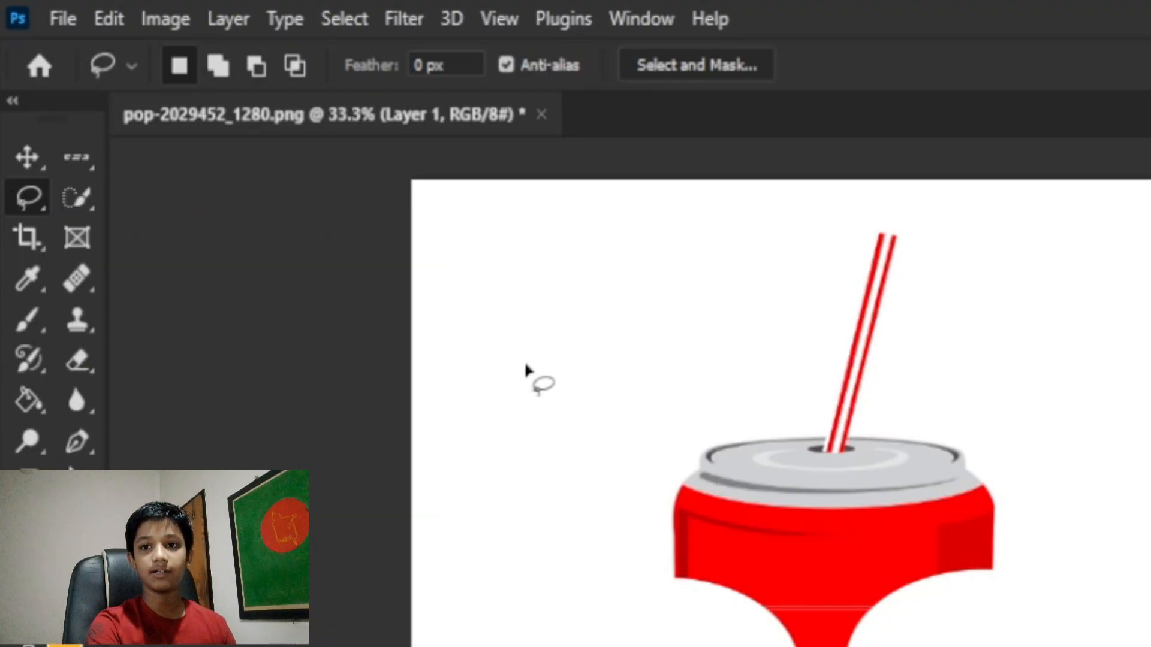
Step: Lasso and move the can top and straw, then undo back to the intact can
mouse_move(525, 318)
mouse_down()
mouse_move(609, 341)
mouse_move(664, 393)
mouse_up()
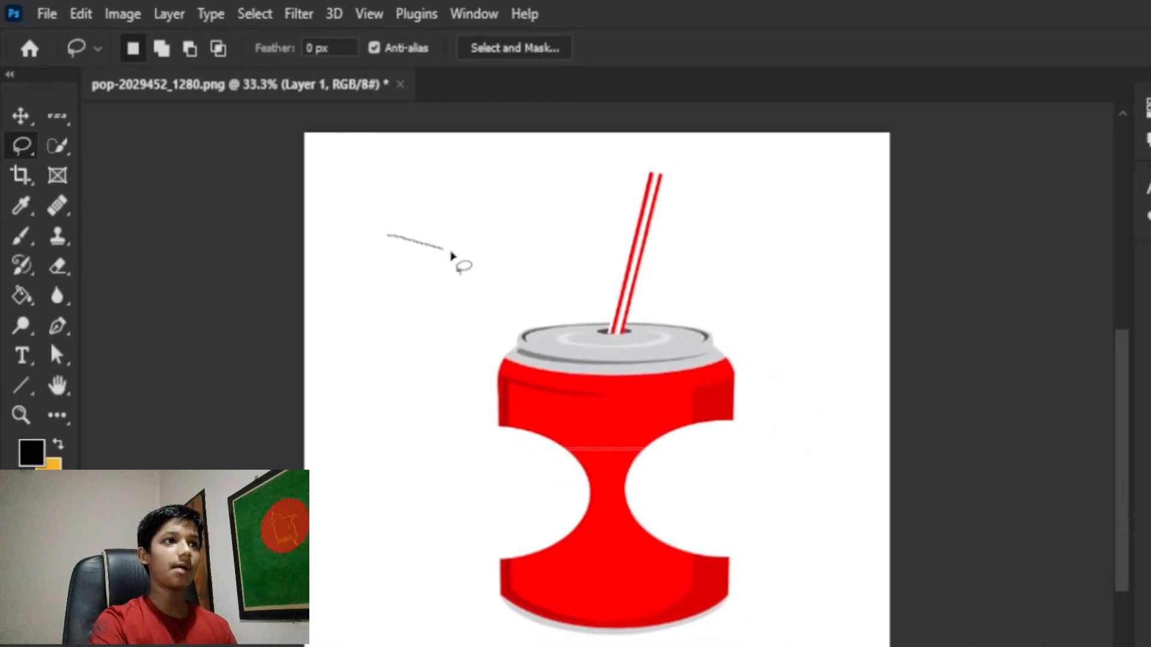
mouse_move(415, 247)
mouse_down()
mouse_move(359, 295)
mouse_move(478, 259)
mouse_move(563, 206)
mouse_move(652, 339)
mouse_up()
mouse_move(596, 312)
mouse_down()
mouse_move(535, 368)
mouse_move(393, 368)
mouse_move(323, 343)
mouse_move(299, 294)
mouse_move(298, 259)
mouse_up()
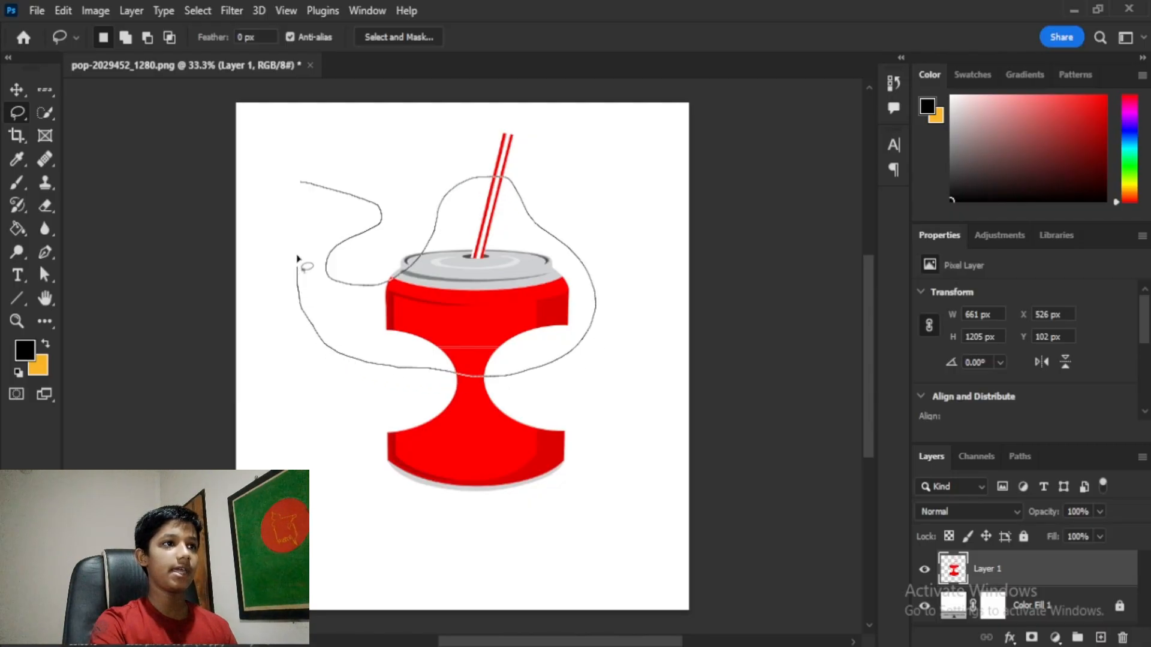
drag(303, 181, 303, 184)
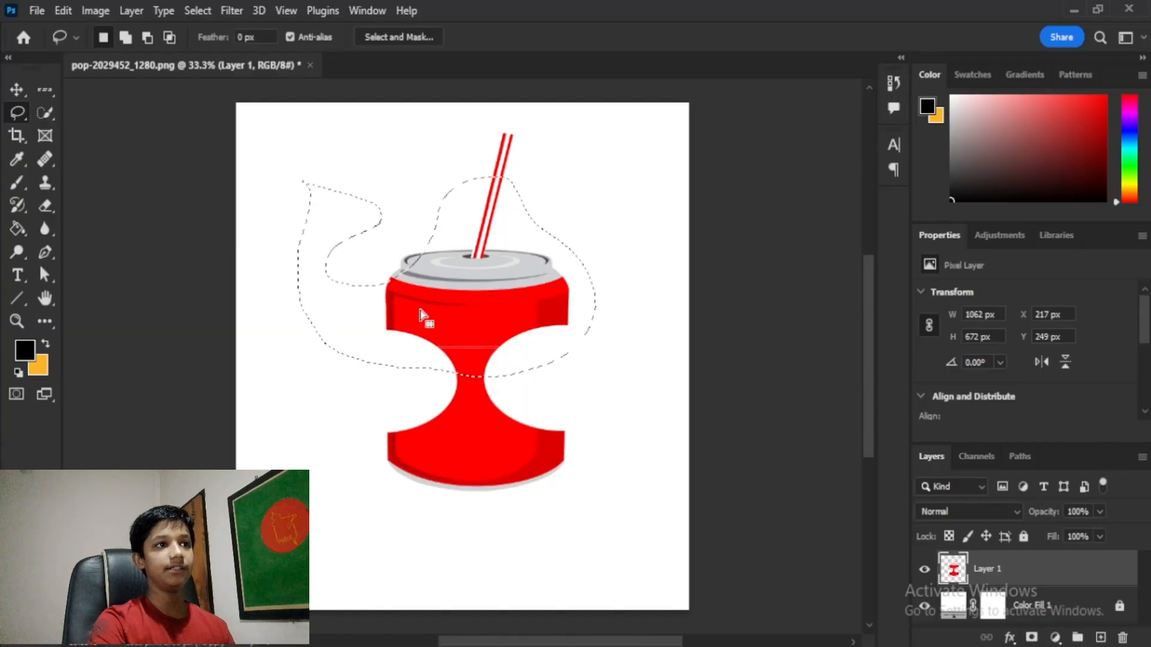
key(v)
mouse_move(461, 234)
mouse_down()
mouse_move(462, 303)
mouse_move(477, 214)
mouse_move(493, 213)
mouse_up()
key(ctrl+d)
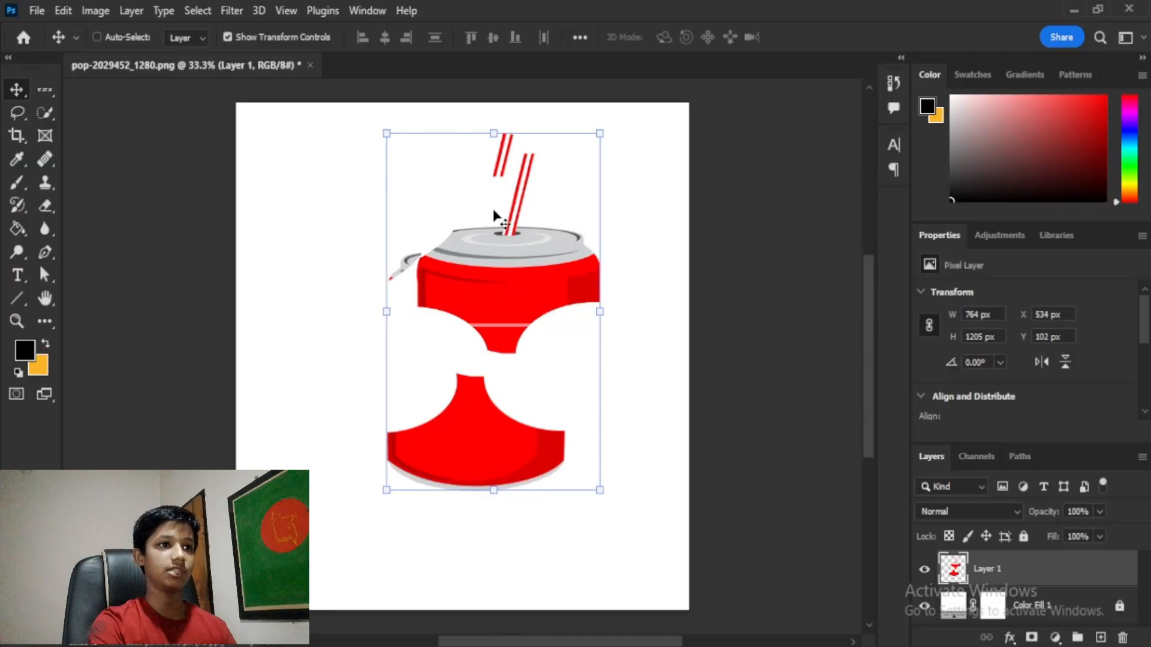
key(ctrl+z)
key(ctrl+z)
key(ctrl+z)
key(ctrl+z)
key(ctrl+z)
key(ctrl+z)
key(ctrl+z)
key(ctrl+z)
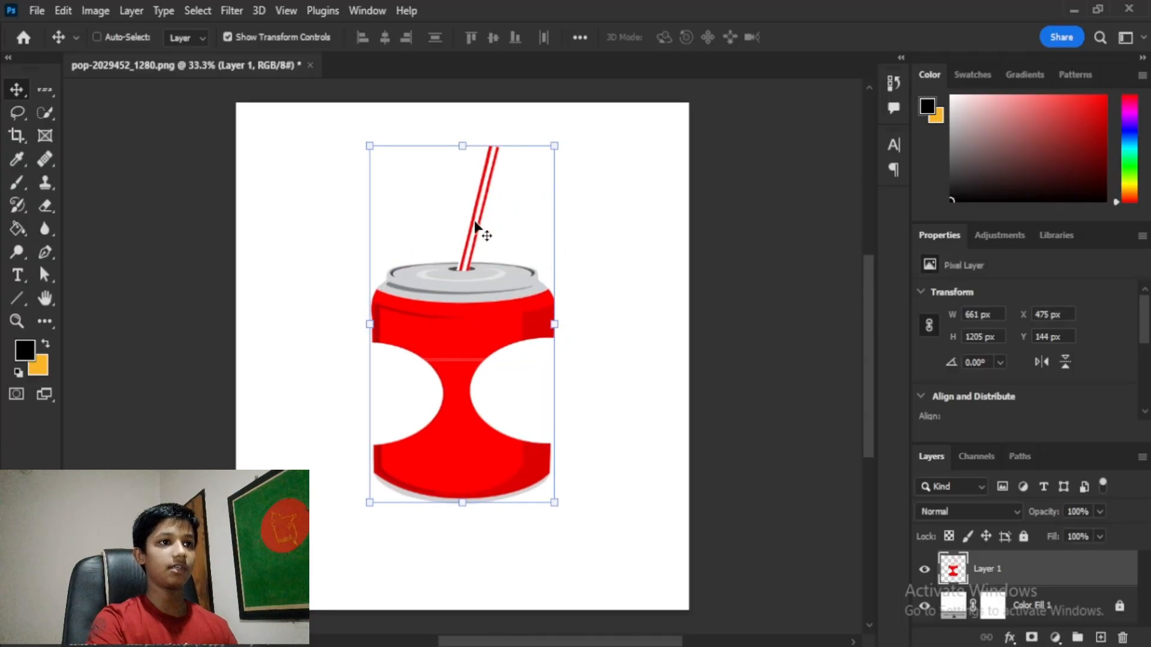
key(ctrl+z)
key(ctrl+z)
key(ctrl+z)
key(ctrl+z)
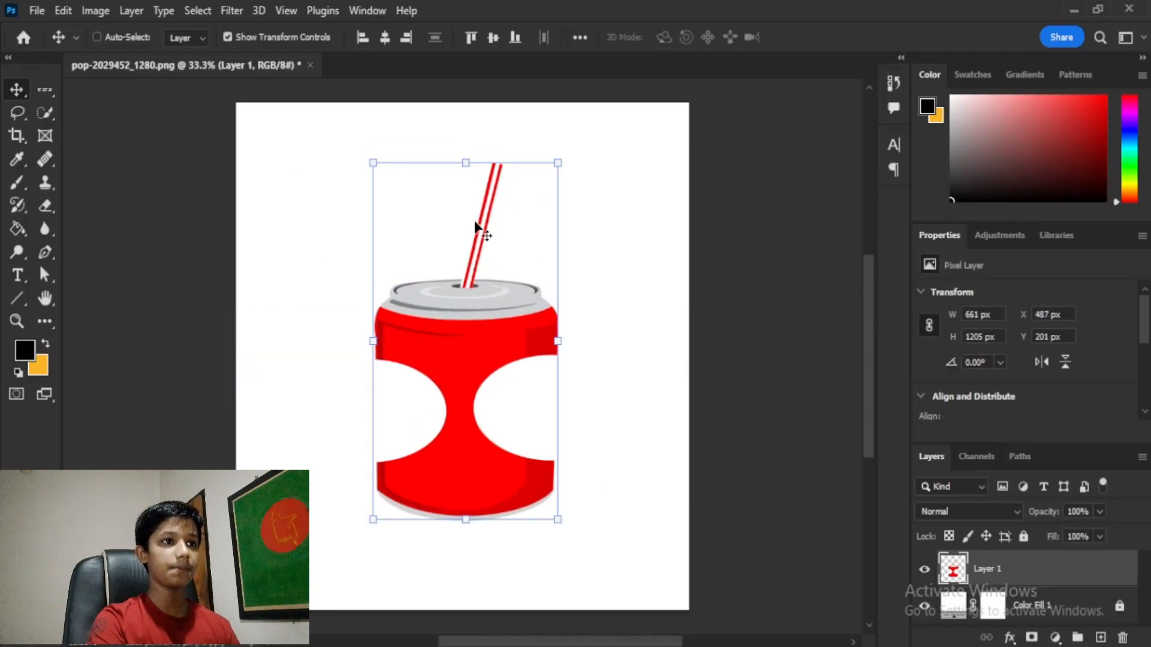
key(ctrl+z)
key(ctrl+z)
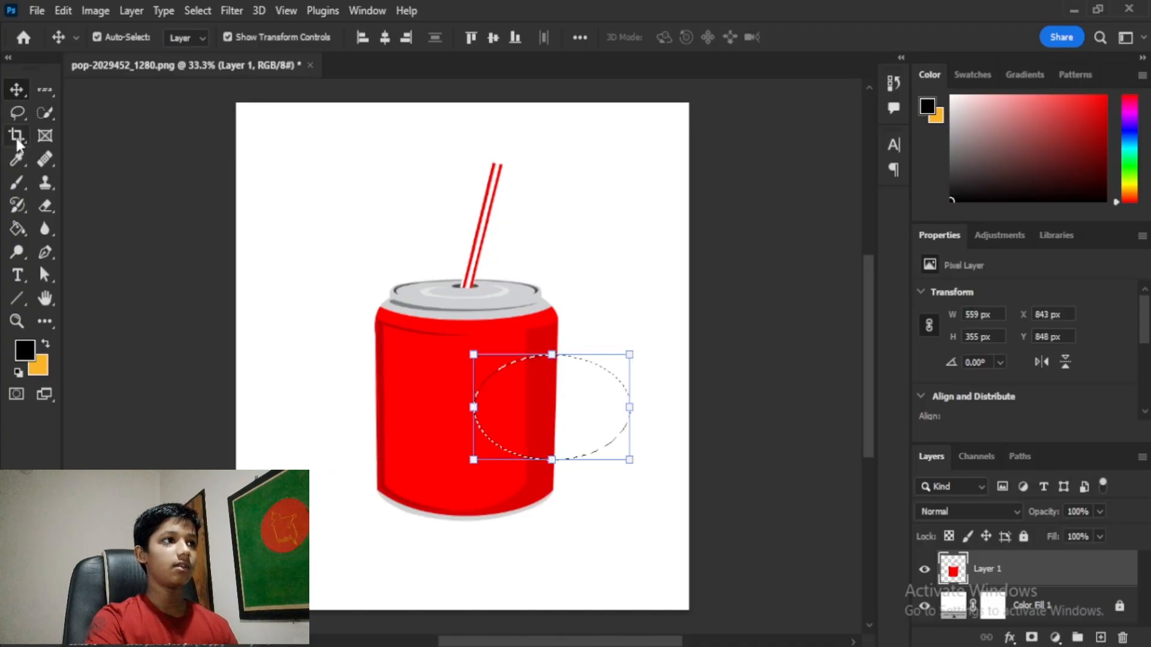
Step: Try deleting an arch-shaped lasso area from the can body, then undo and deselect
click(17, 112)
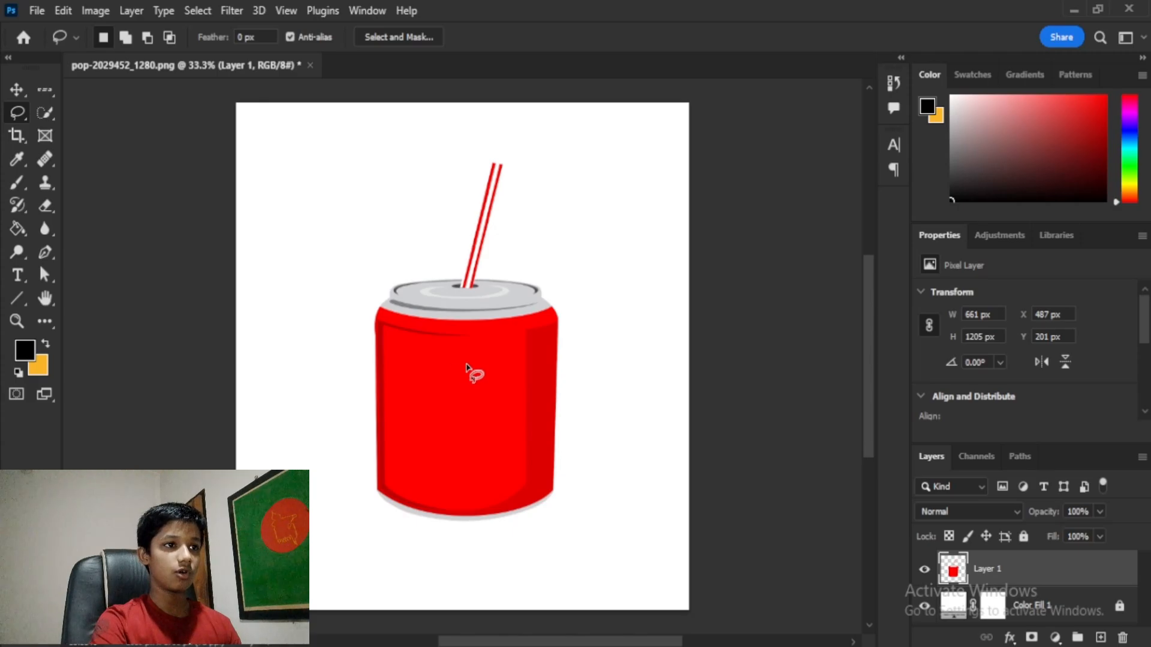
mouse_move(466, 363)
mouse_down()
mouse_move(428, 395)
mouse_move(416, 434)
mouse_move(427, 453)
mouse_move(458, 426)
mouse_move(516, 446)
mouse_move(522, 401)
mouse_move(467, 363)
mouse_up()
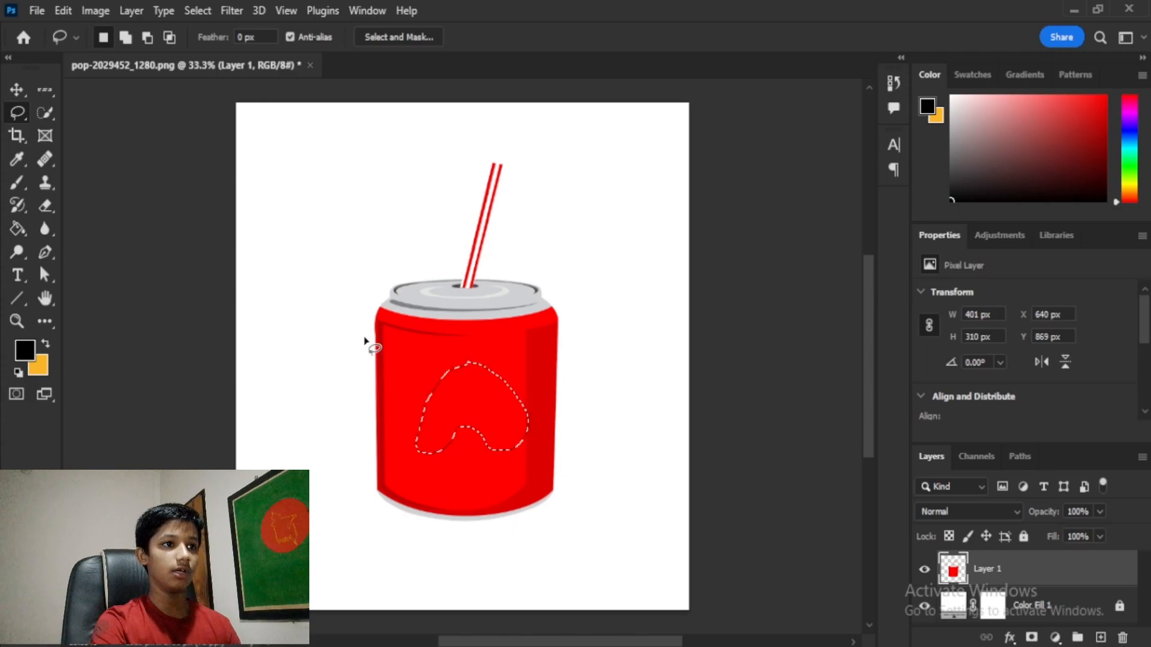
click(17, 89)
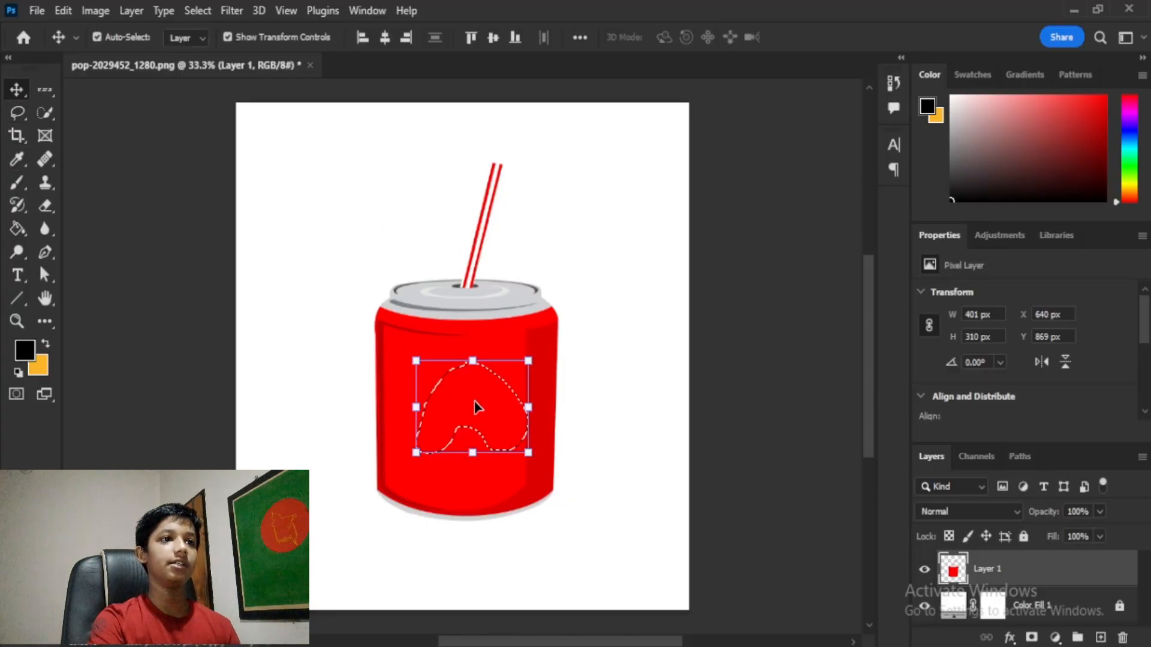
key(Delete)
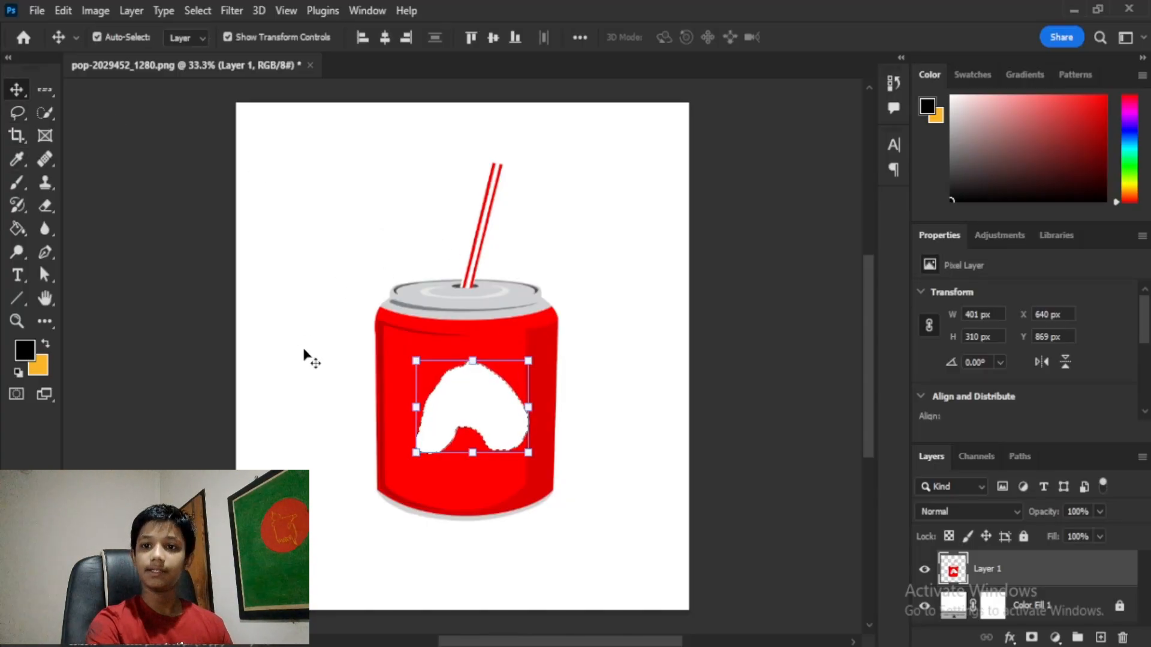
key(ctrl+z)
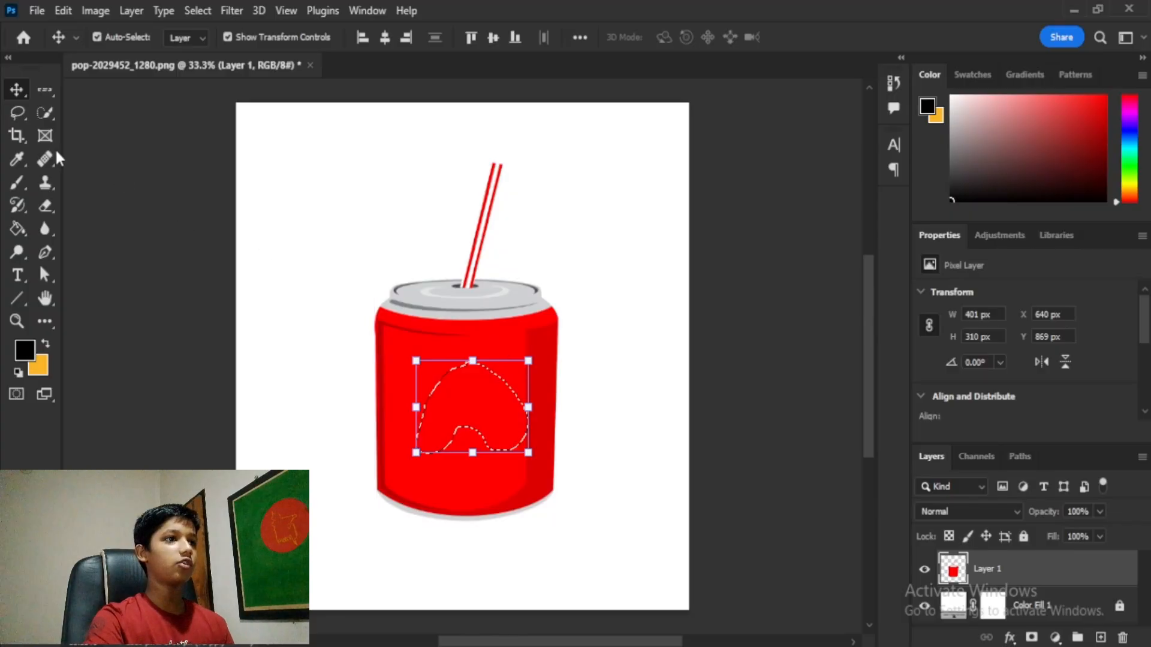
key(ctrl+d)
Step: On a new layer, fill a lassoed slanted band across the can's base with bright green
click(1034, 607)
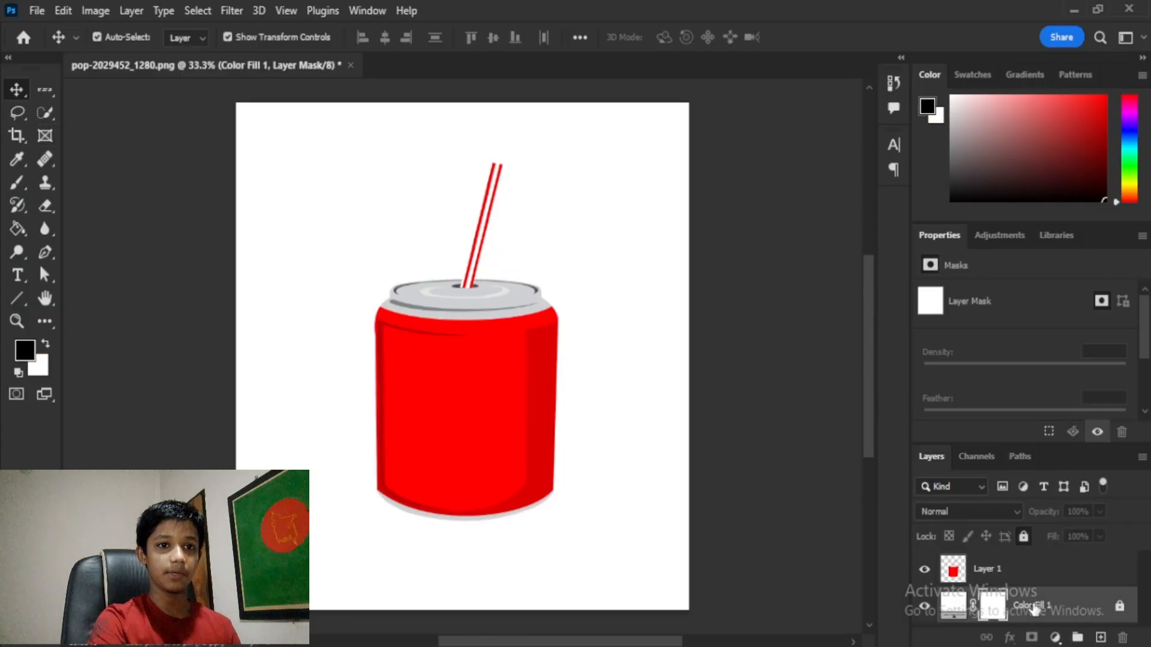
click(1101, 638)
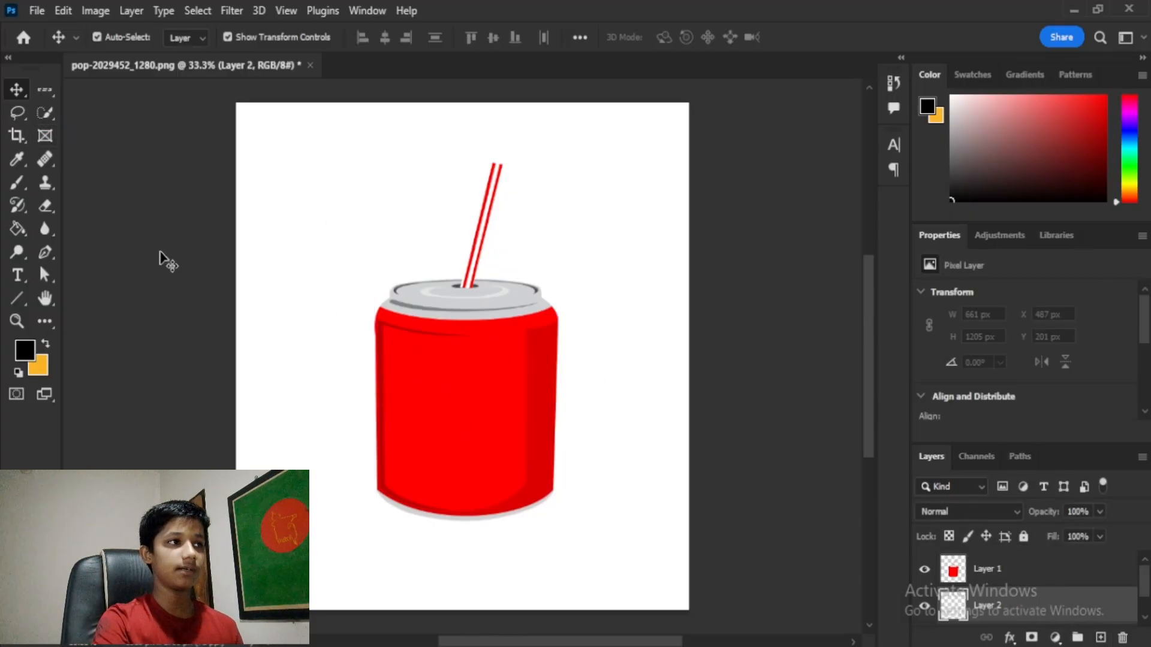
click(18, 113)
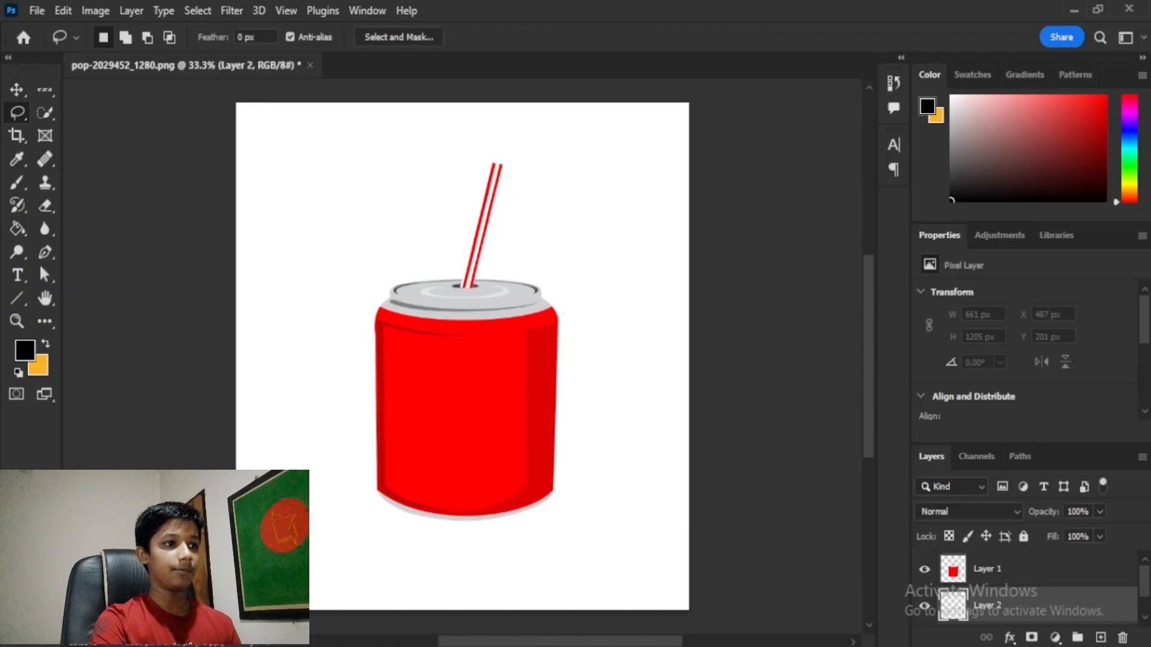
mouse_move(427, 533)
mouse_down()
mouse_move(845, 394)
mouse_move(609, 462)
mouse_up()
right_click(605, 455)
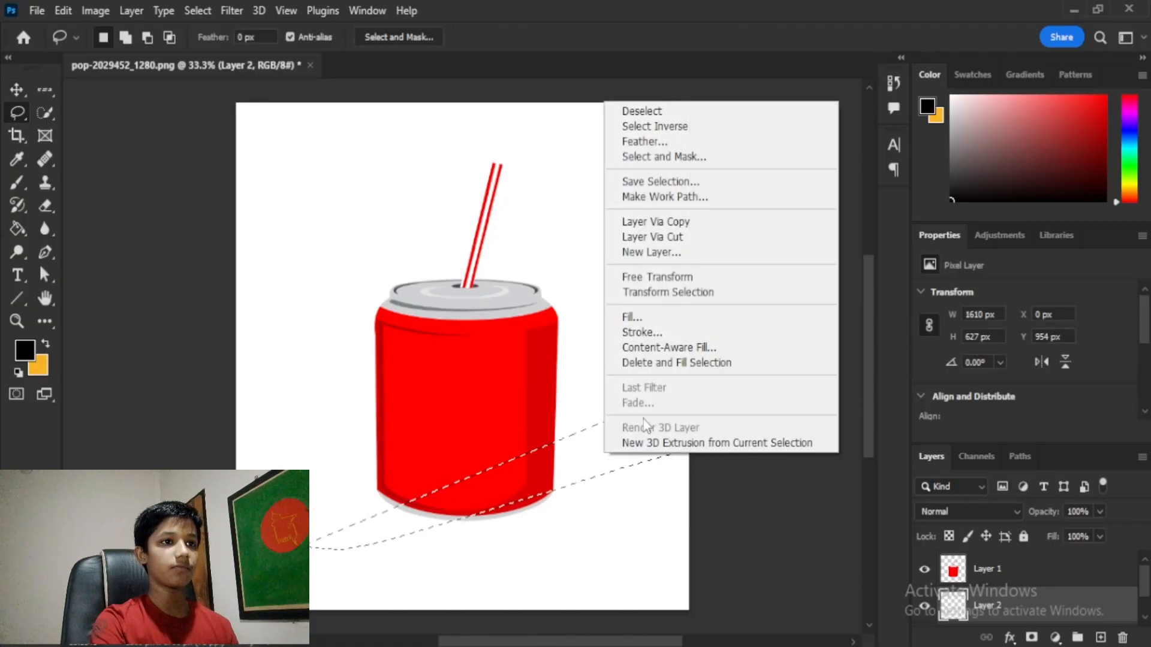
click(660, 321)
click(636, 150)
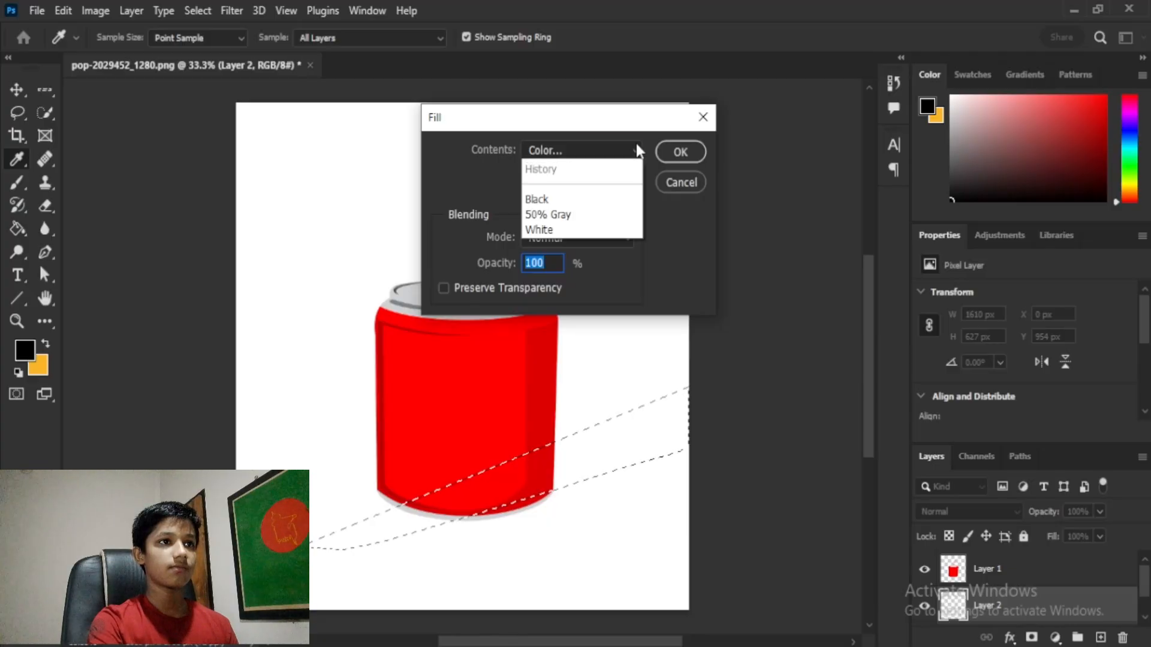
click(569, 200)
click(883, 202)
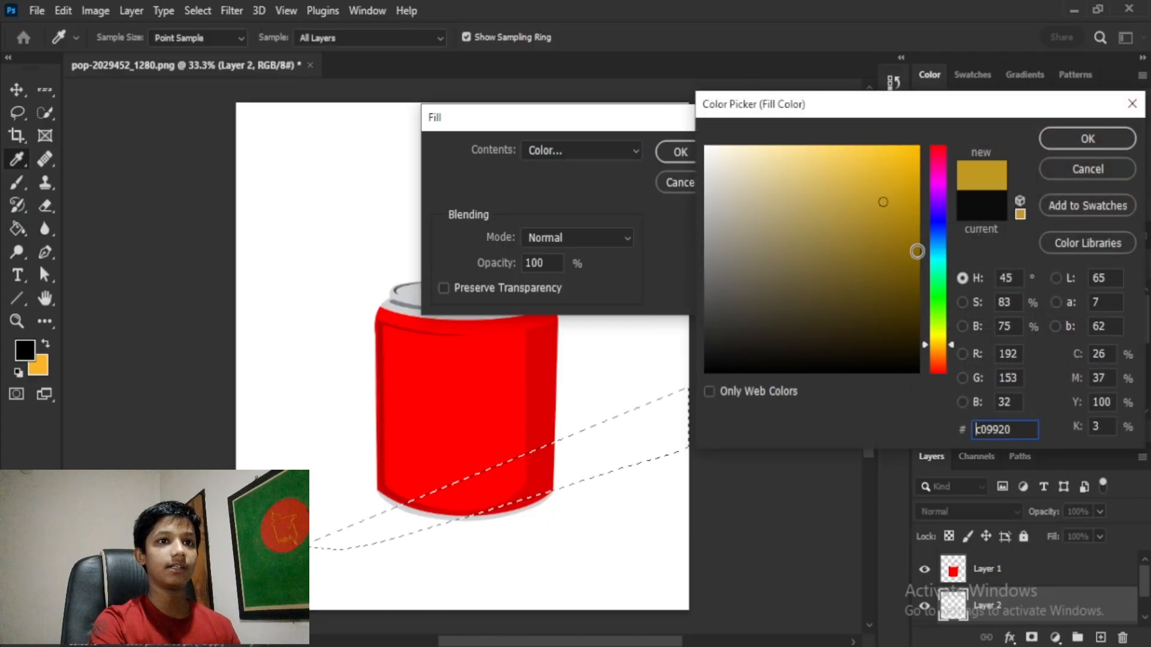
click(939, 286)
drag(912, 252, 922, 144)
click(1076, 139)
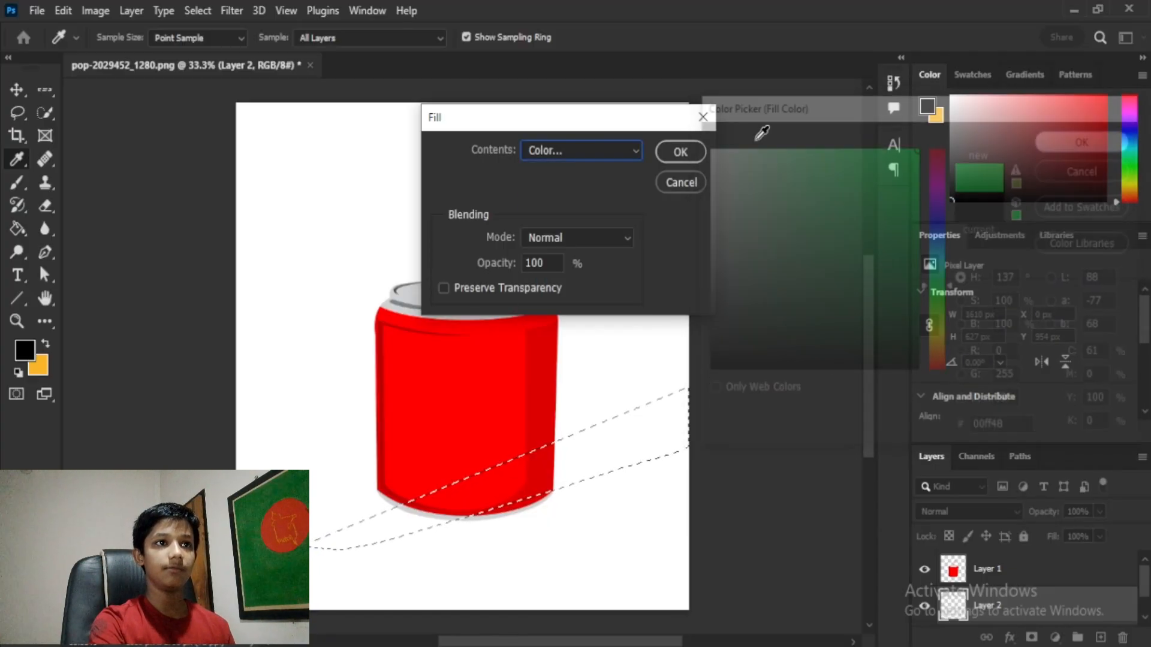
click(680, 152)
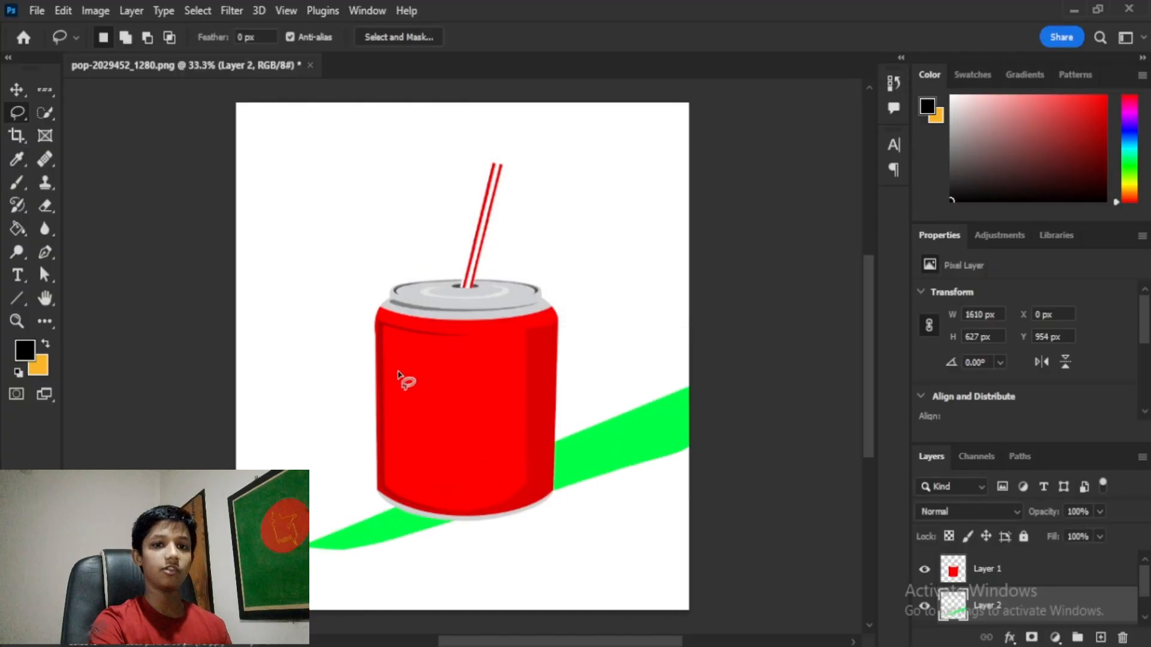
Step: Fill a wavy lassoed band near the straw with blue 00a8ff and deselect
mouse_move(233, 177)
mouse_down()
mouse_move(357, 190)
mouse_move(732, 318)
mouse_move(379, 252)
mouse_move(238, 179)
mouse_up()
right_click(425, 235)
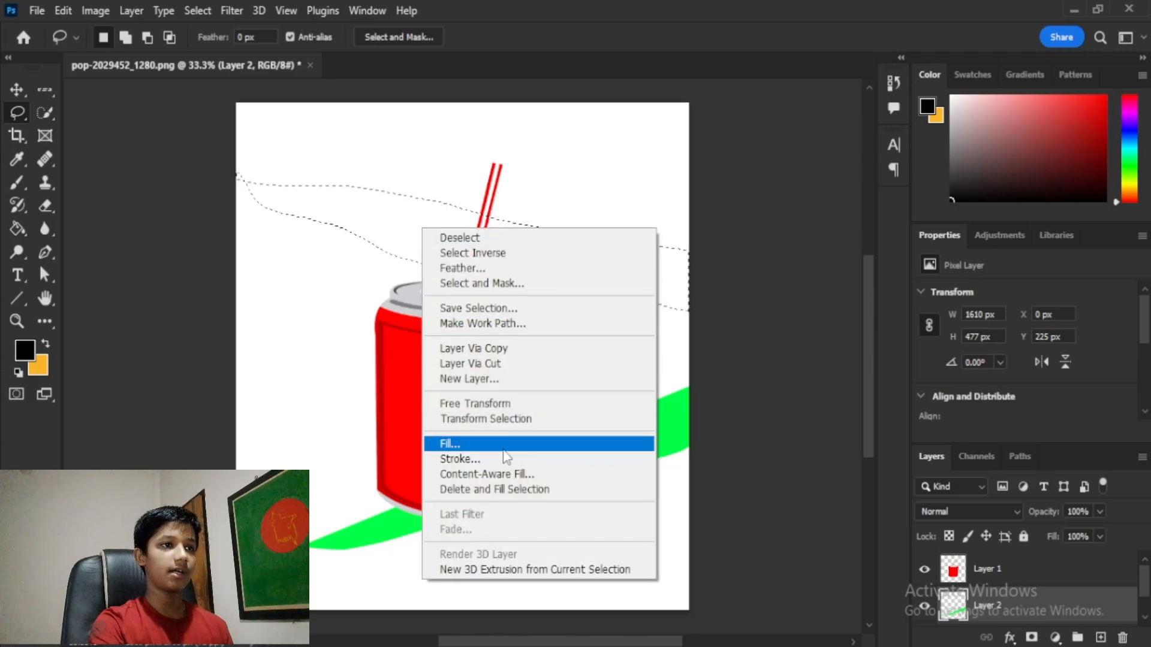
click(480, 443)
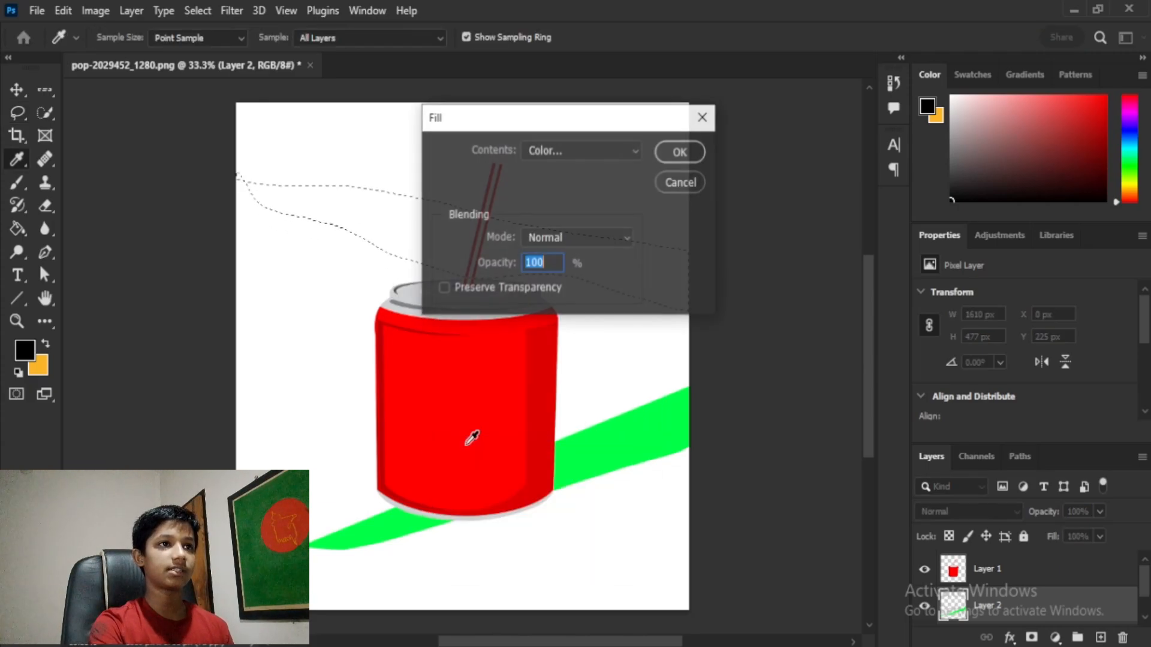
click(609, 150)
click(579, 201)
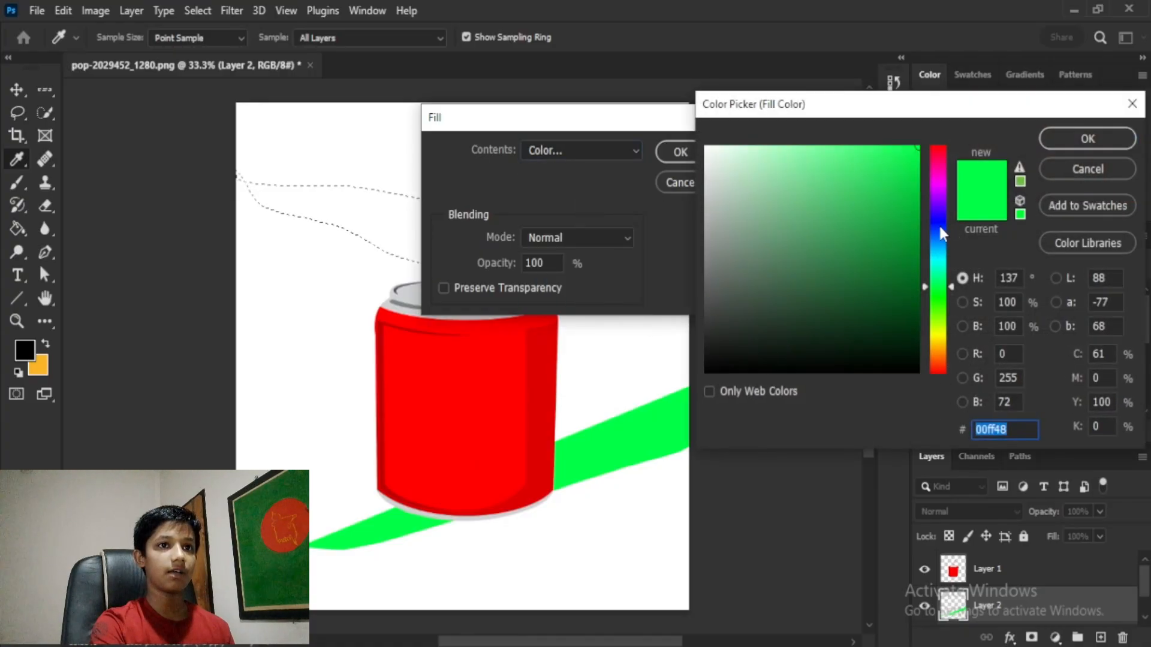
click(939, 247)
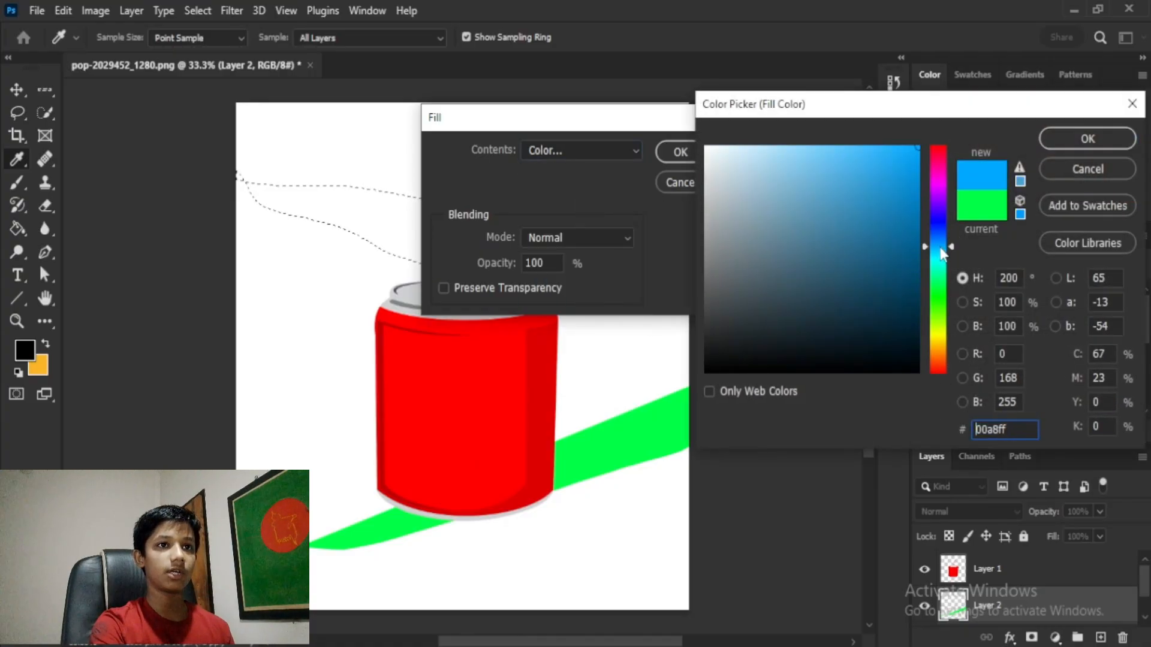
click(1087, 138)
click(681, 151)
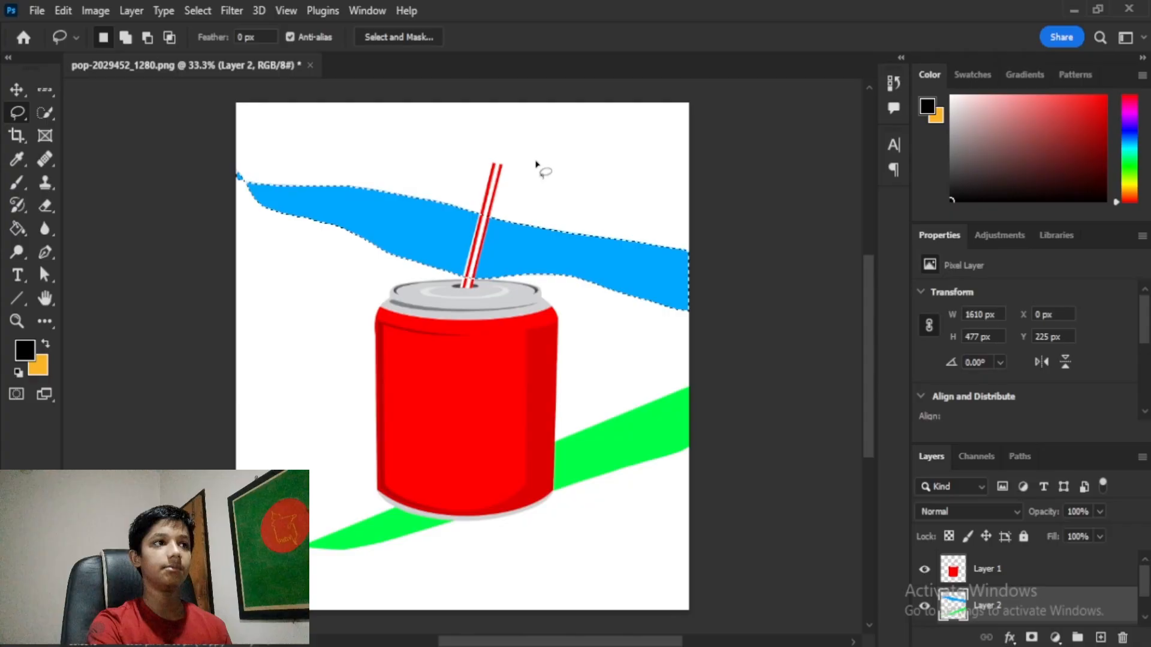
click(16, 90)
key(ctrl+d)
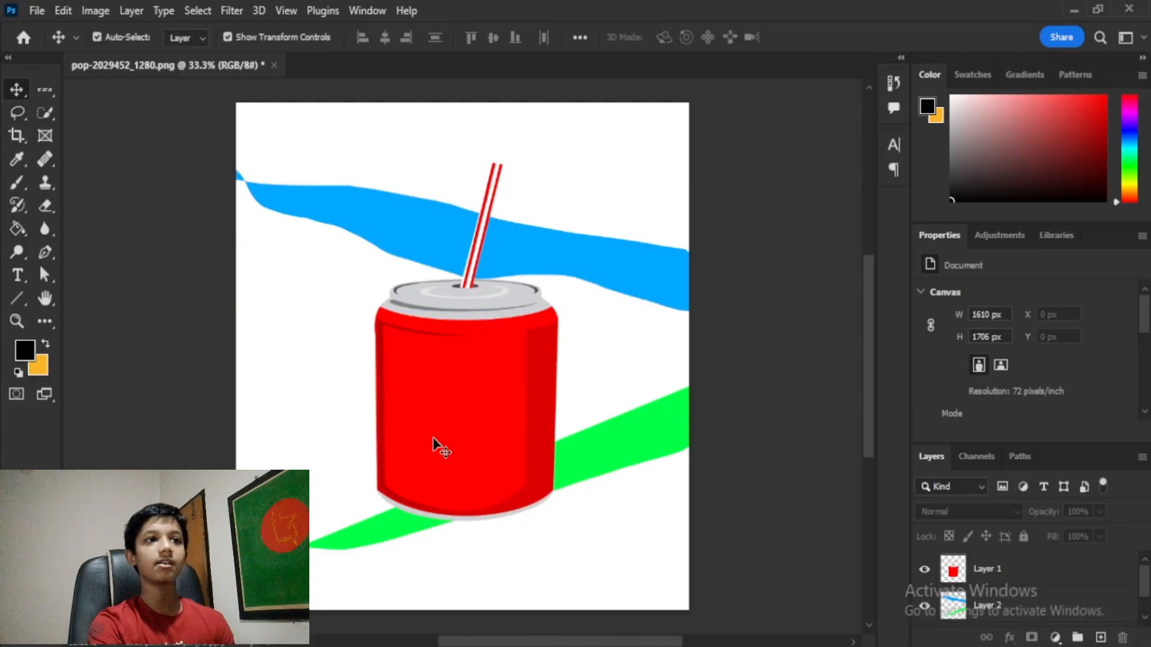
Step: Quick-select the striped straw, trimming the excess on either side
click(653, 247)
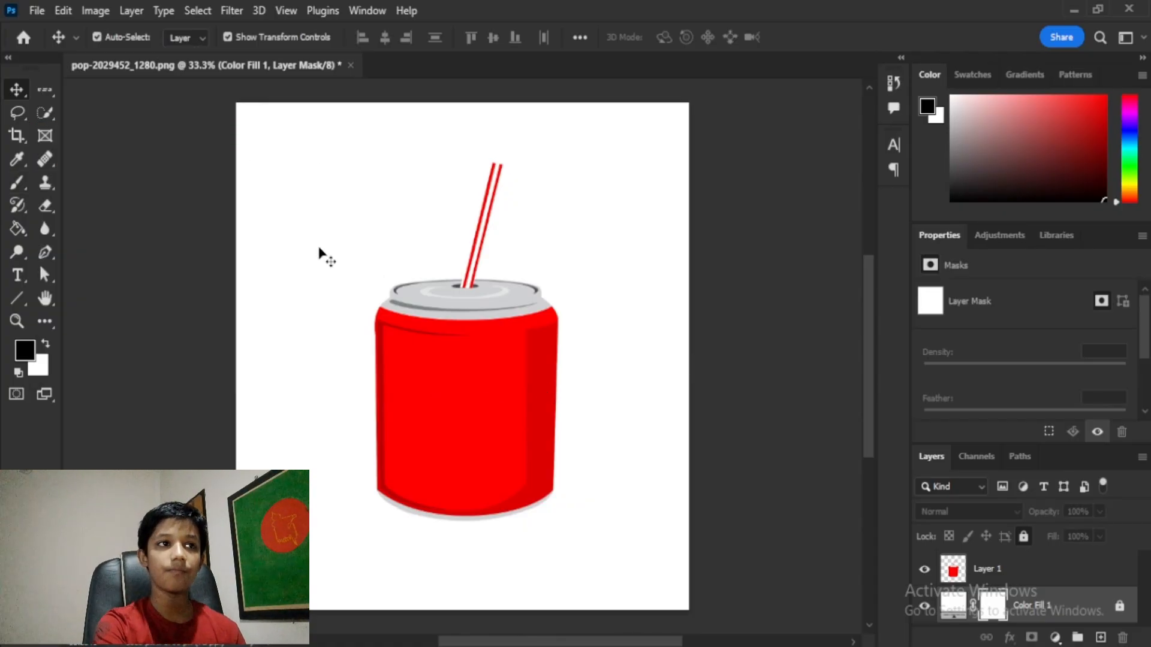
click(45, 112)
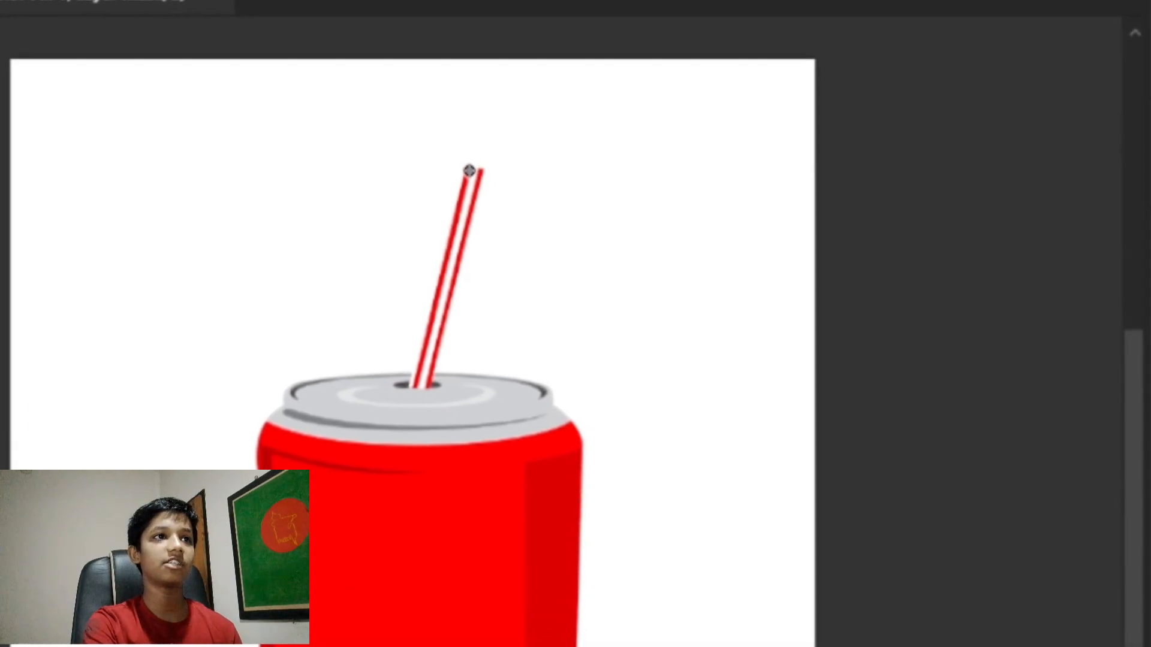
click(485, 198)
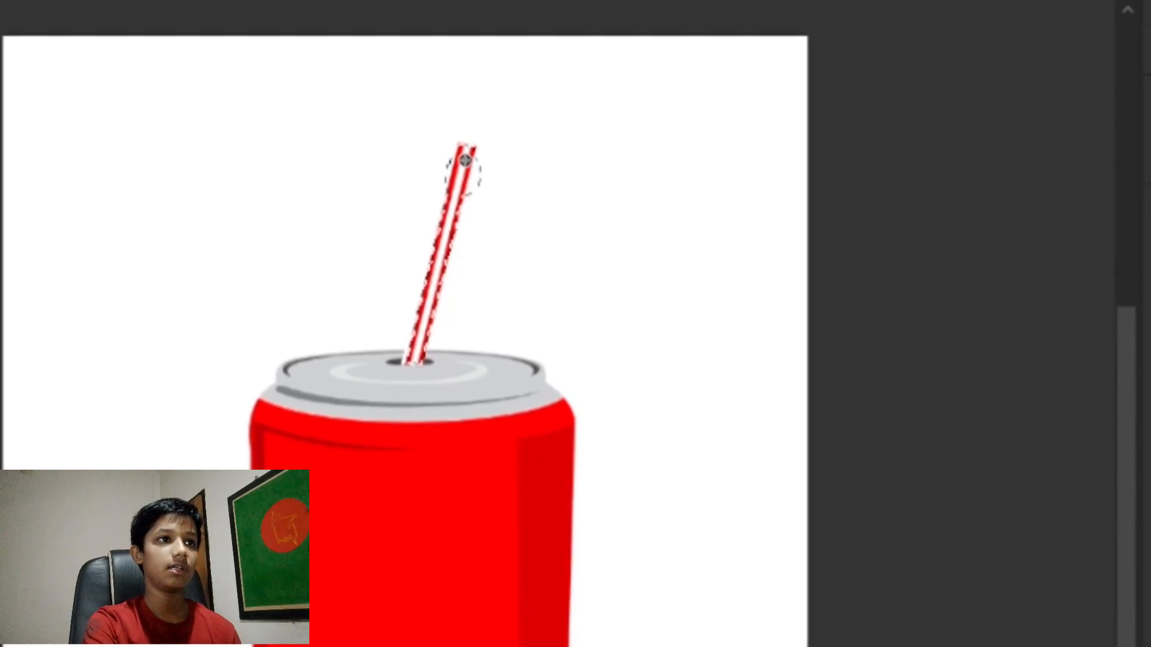
drag(470, 161, 421, 360)
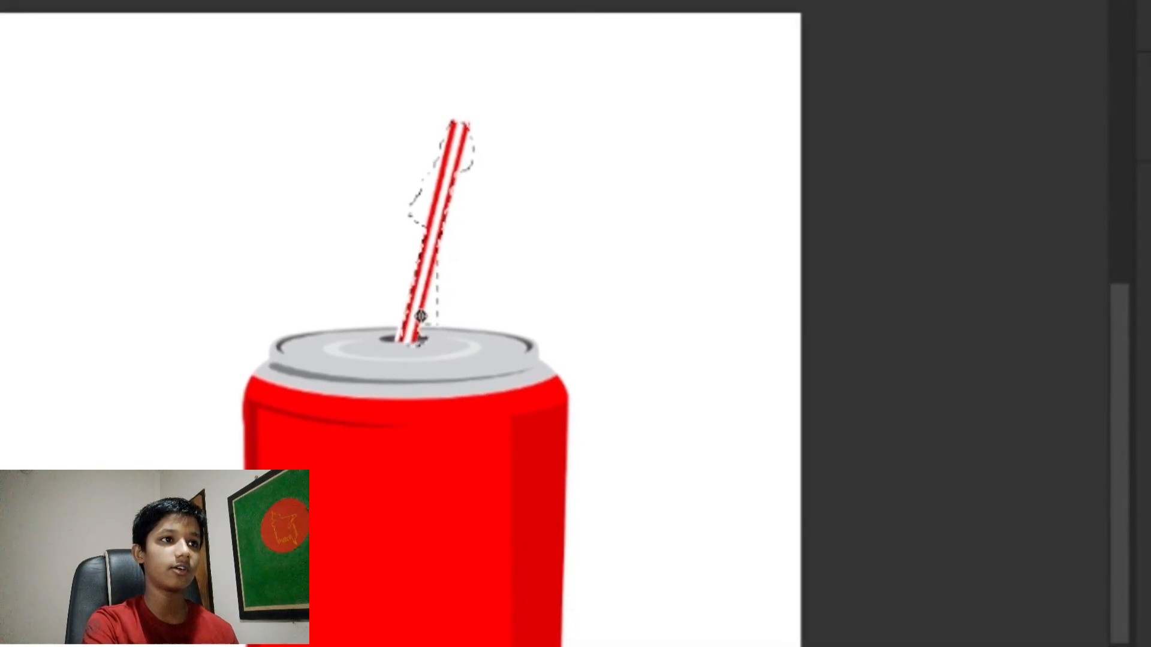
mouse_move(463, 157)
mouse_down()
mouse_move(464, 114)
mouse_move(498, 154)
mouse_move(428, 115)
mouse_move(420, 196)
mouse_up()
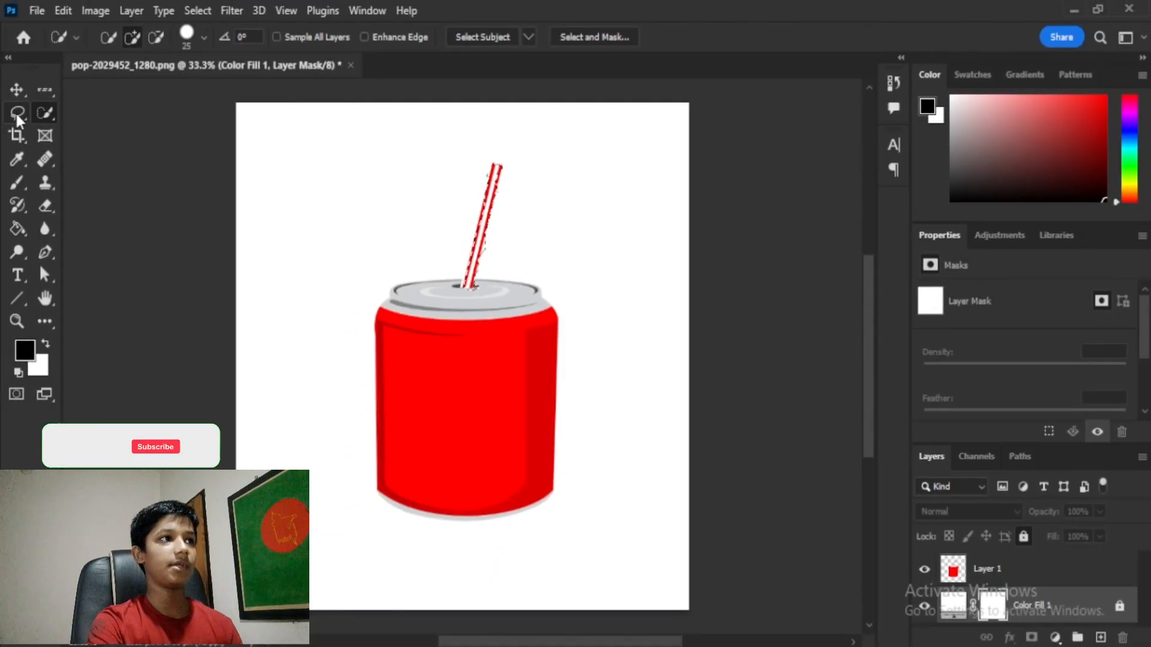
Step: Delete the selected straw from Layer 1
click(16, 90)
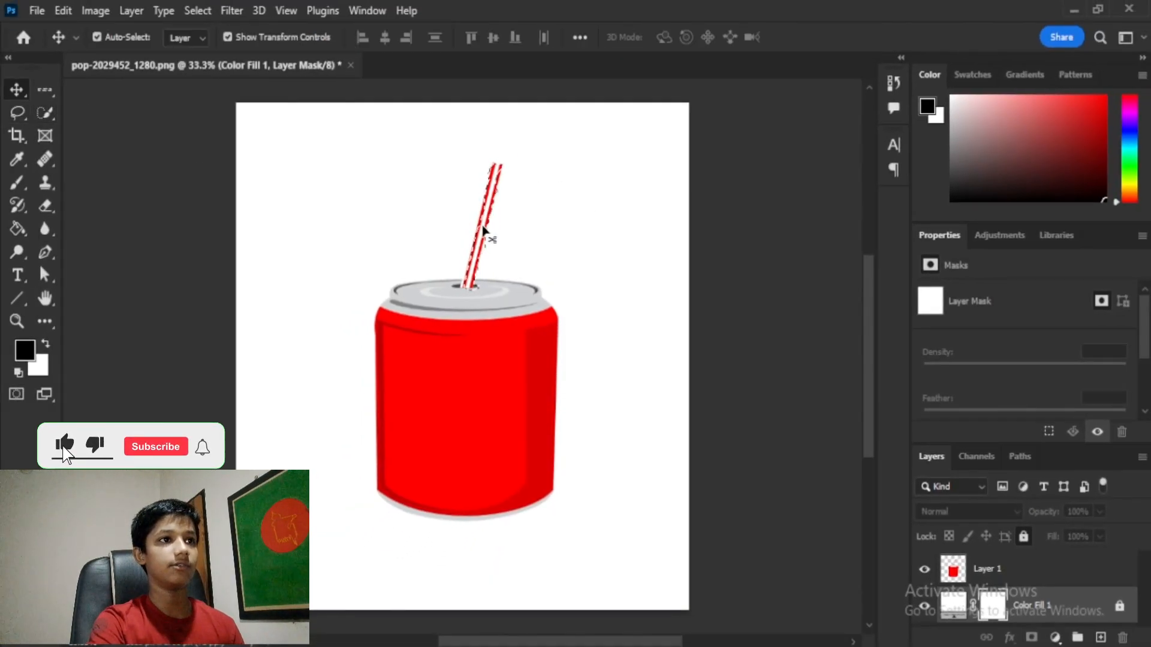
drag(488, 232, 598, 203)
key(ctrl+z)
click(1018, 574)
key(Delete)
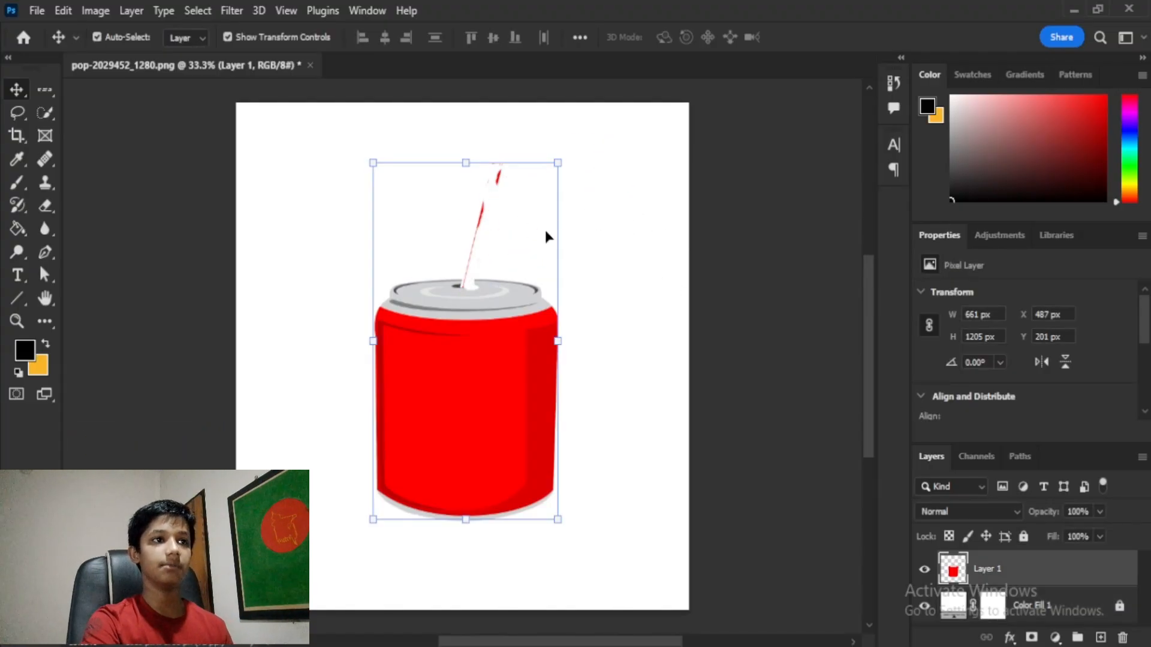
Step: Lasso the leftover straw fragments, then undo to bring the straw back
click(12, 115)
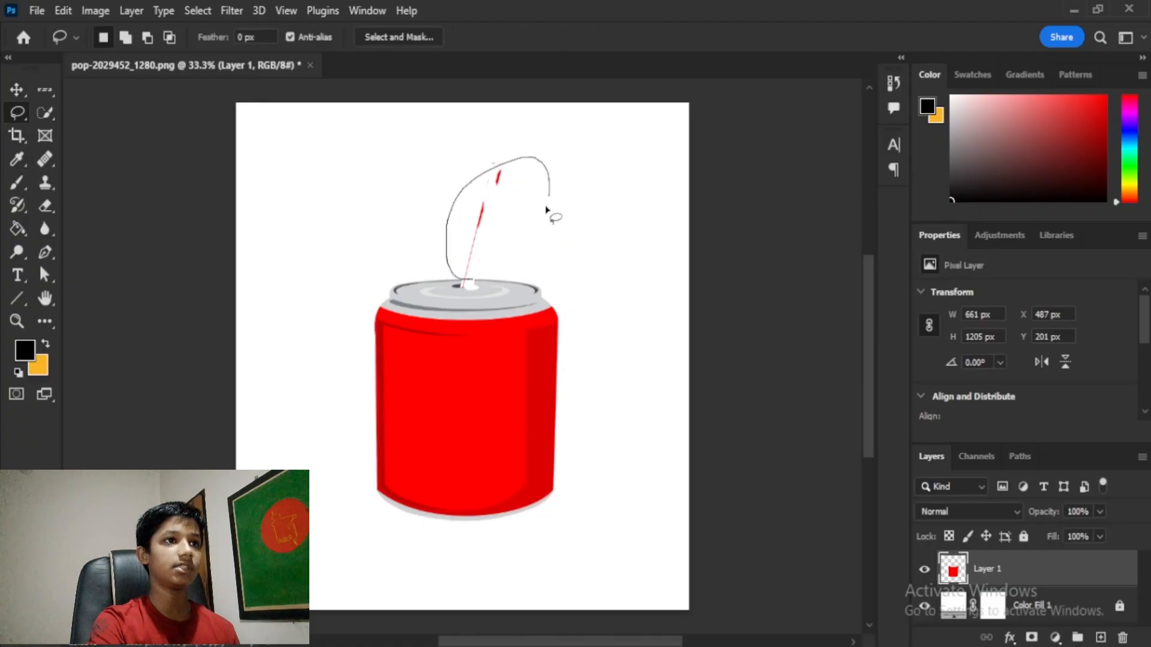
drag(483, 274, 477, 277)
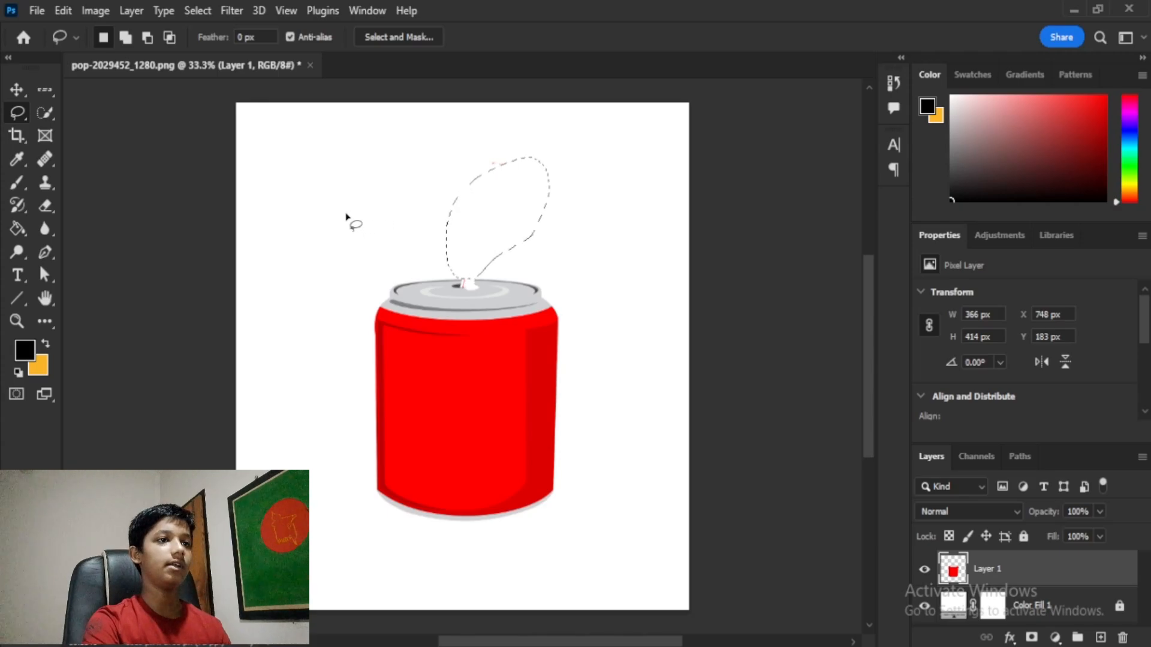
key(ctrl+d)
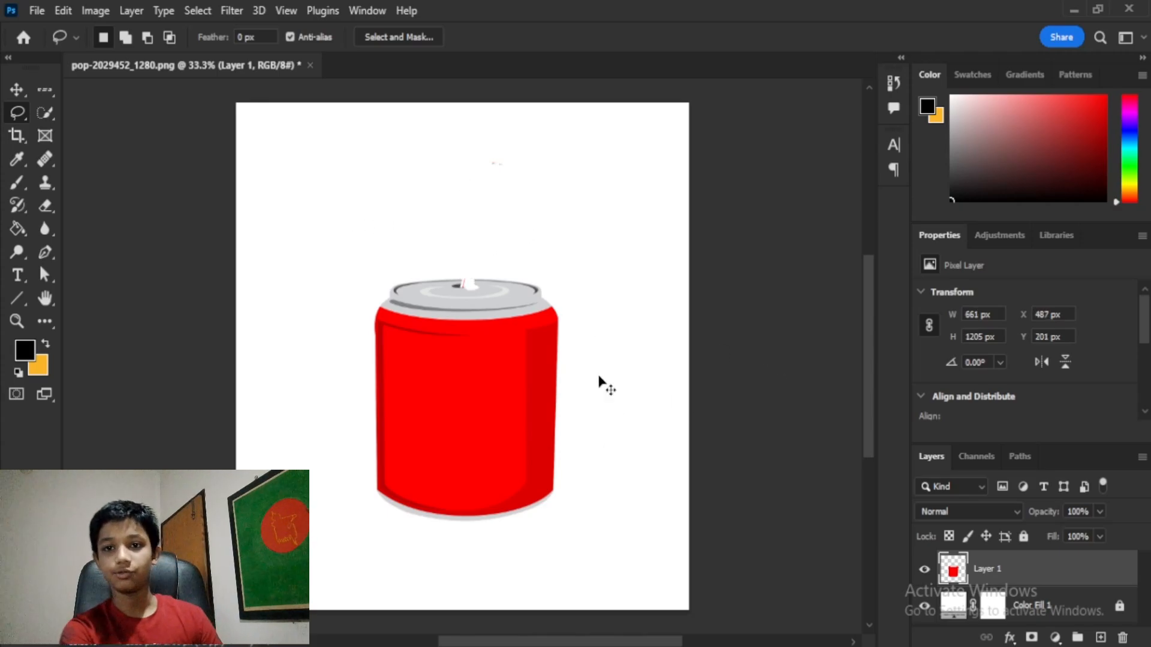
click(16, 92)
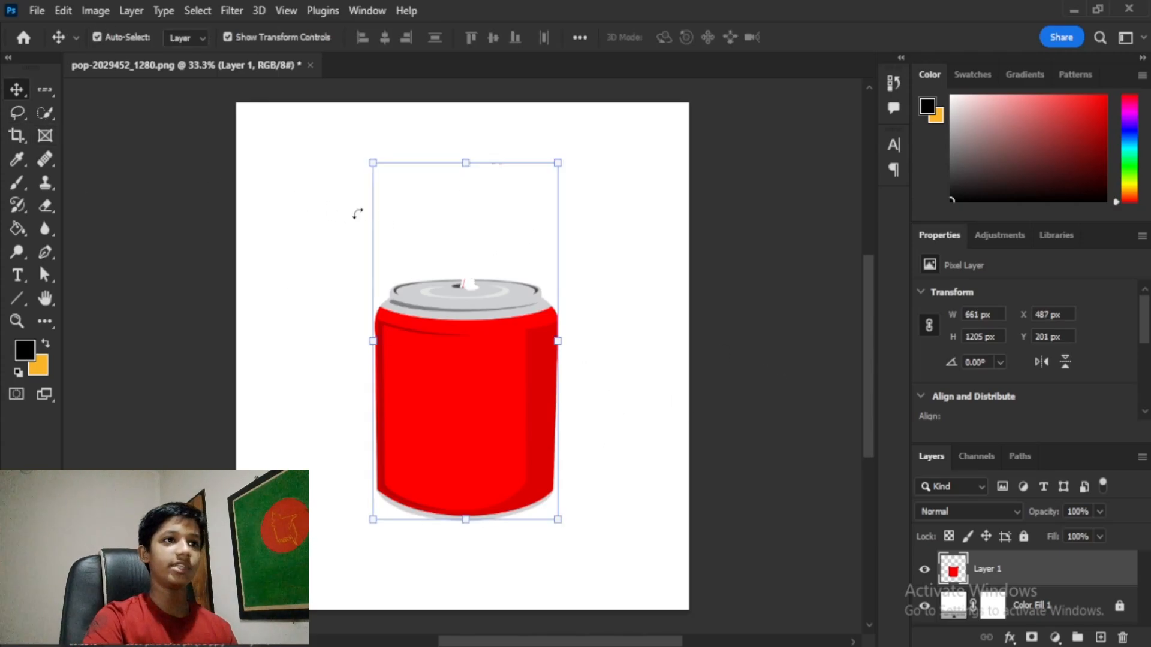
key(ctrl+z)
key(ctrl+z)
key(ctrl+z)
key(ctrl+z)
key(ctrl+z)
key(ctrl+z)
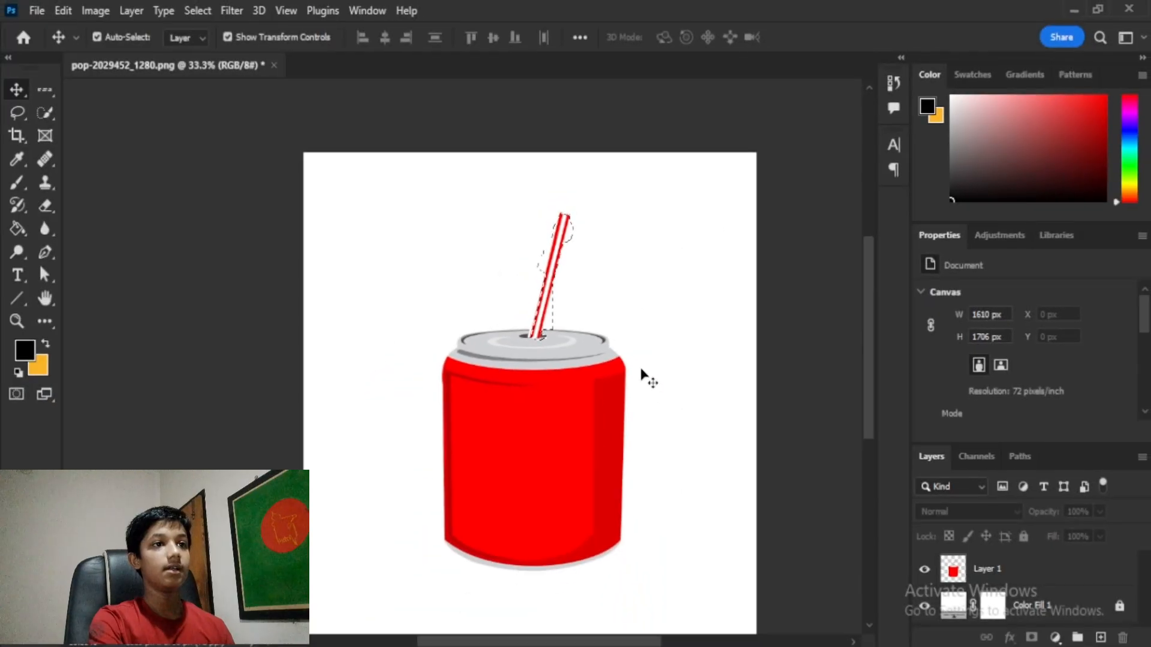
Step: Crop the canvas closer around the can
drag(704, 413, 655, 367)
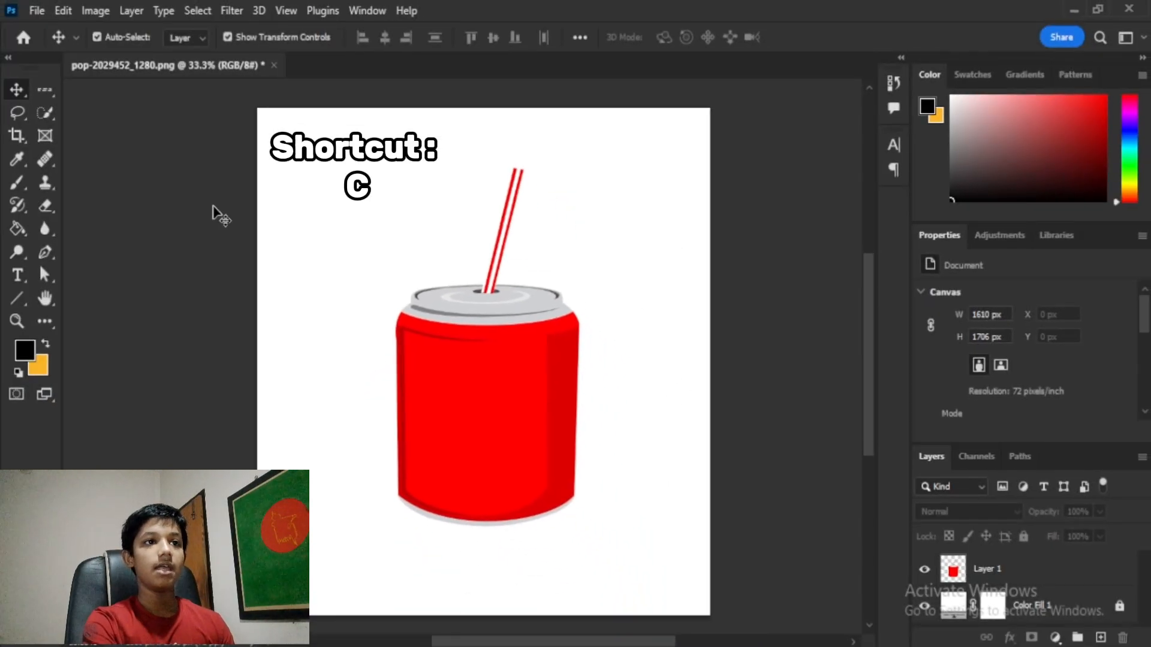
click(17, 134)
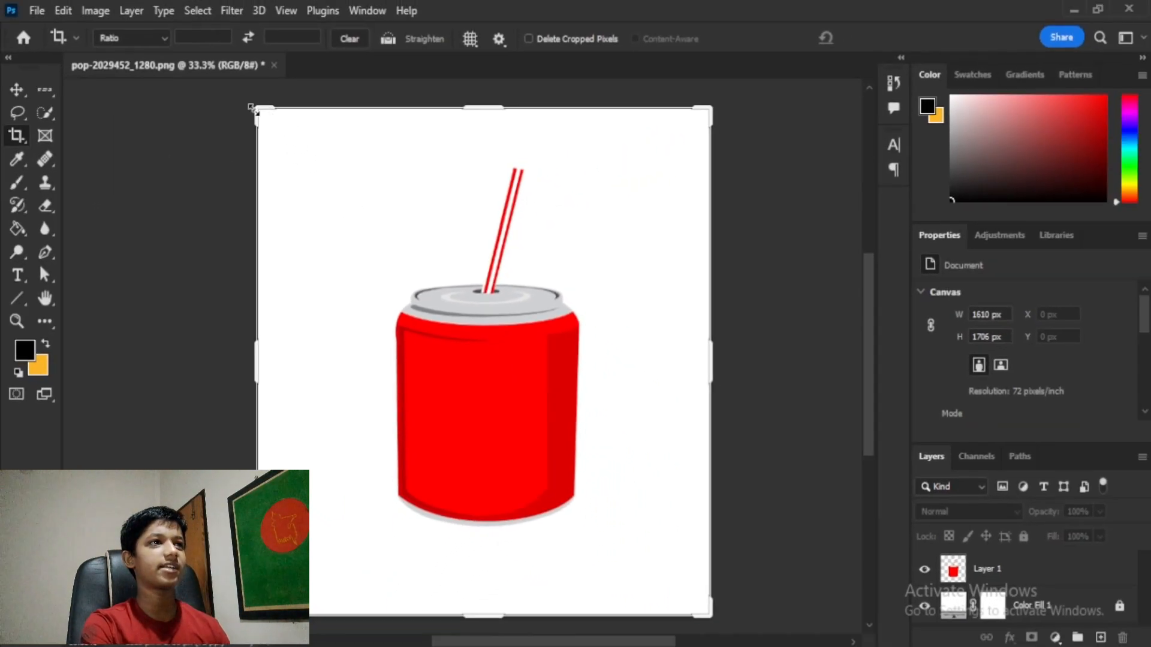
drag(252, 108, 290, 89)
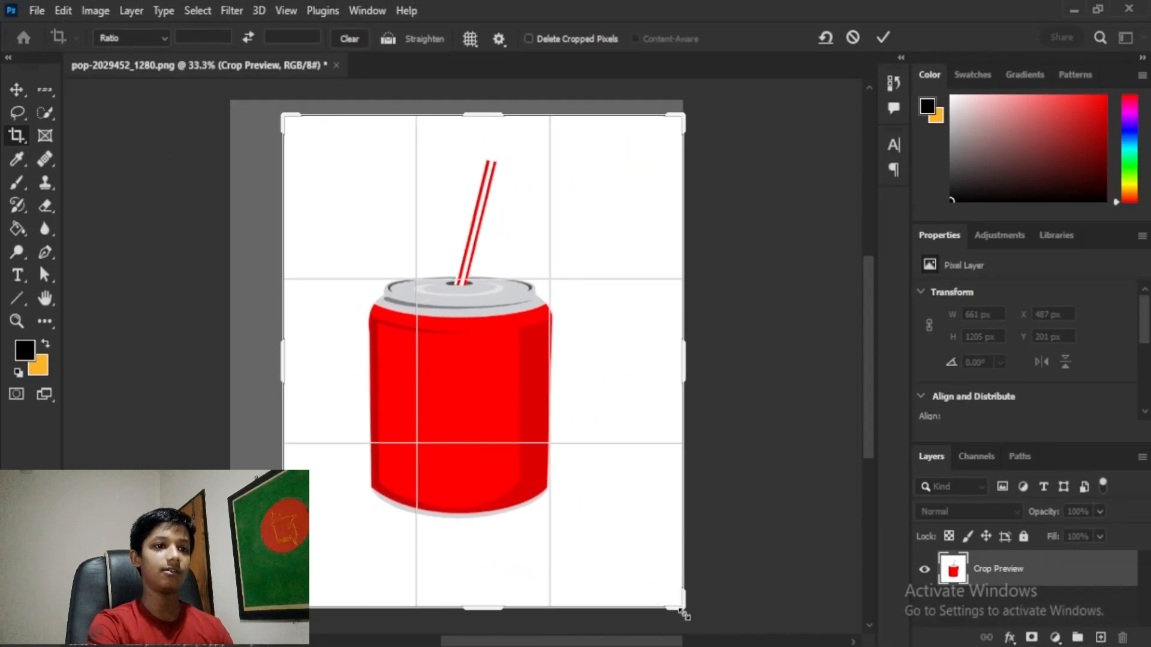
drag(682, 608, 655, 578)
key(Return)
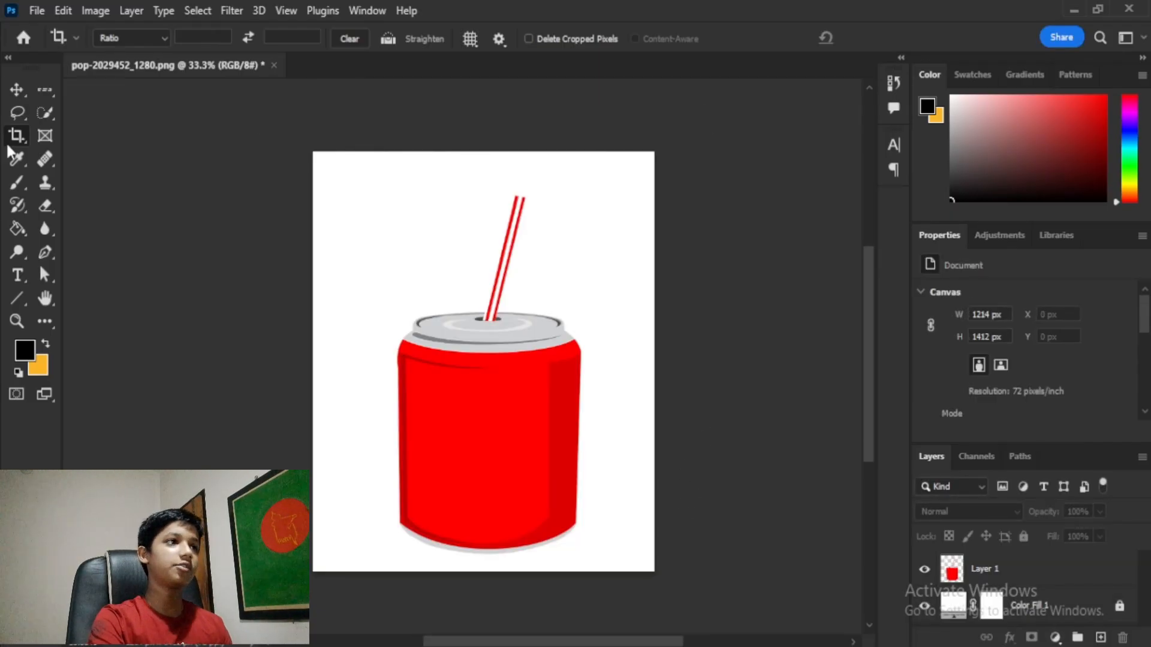
Step: Extend the crop outward at the bottom, right and left to 2006 × 1694 px
click(13, 142)
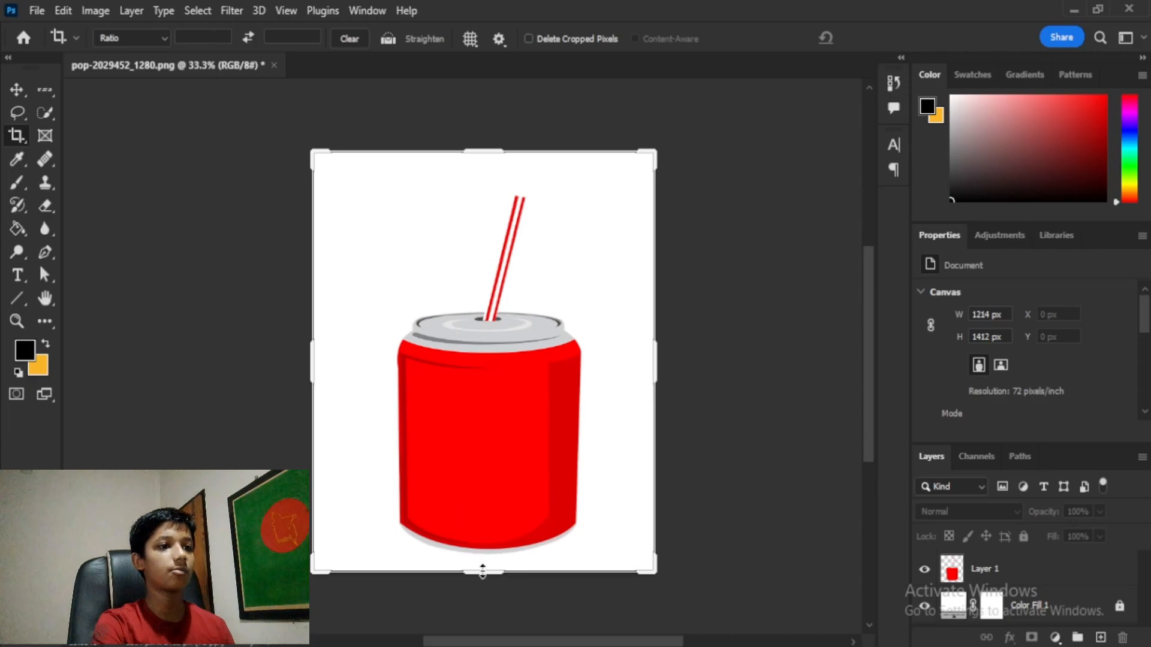
drag(482, 571, 483, 611)
drag(655, 377, 707, 375)
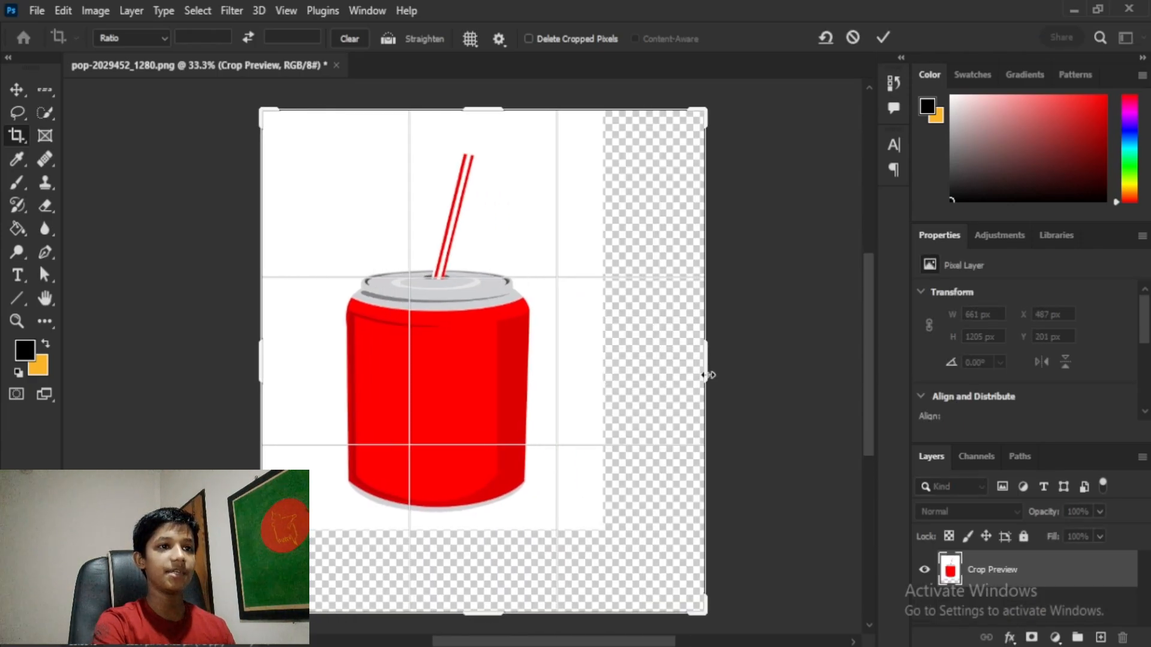
drag(264, 359, 207, 324)
key(Return)
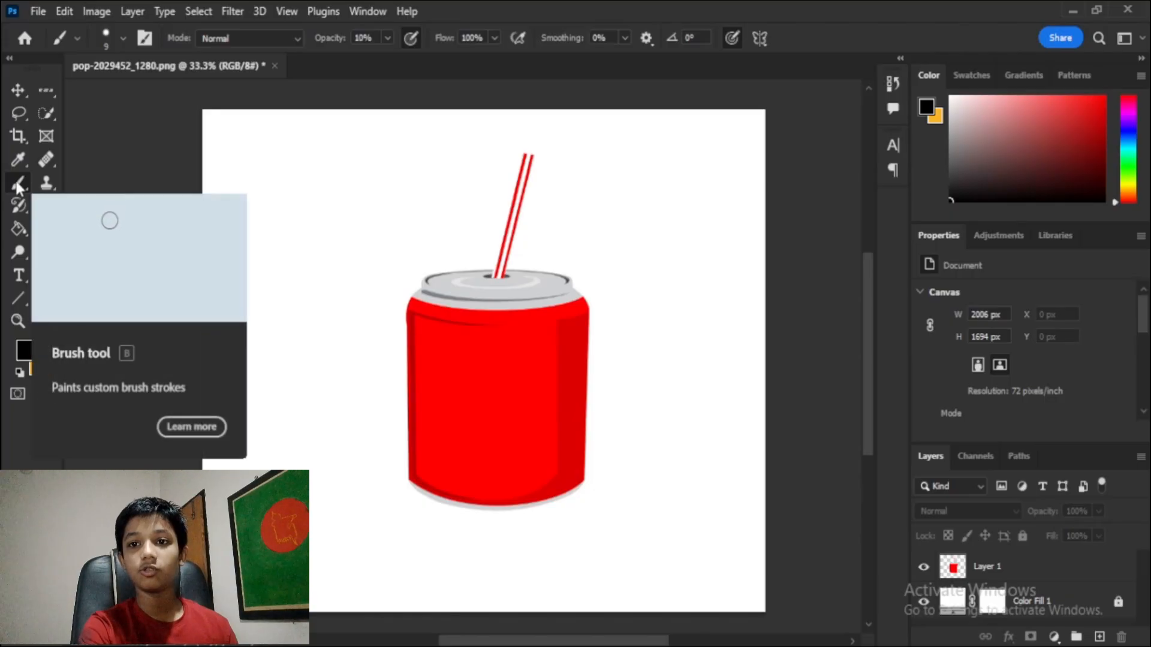
Step: Choose the Brush and set the foreground colour to ff0000
click(1038, 571)
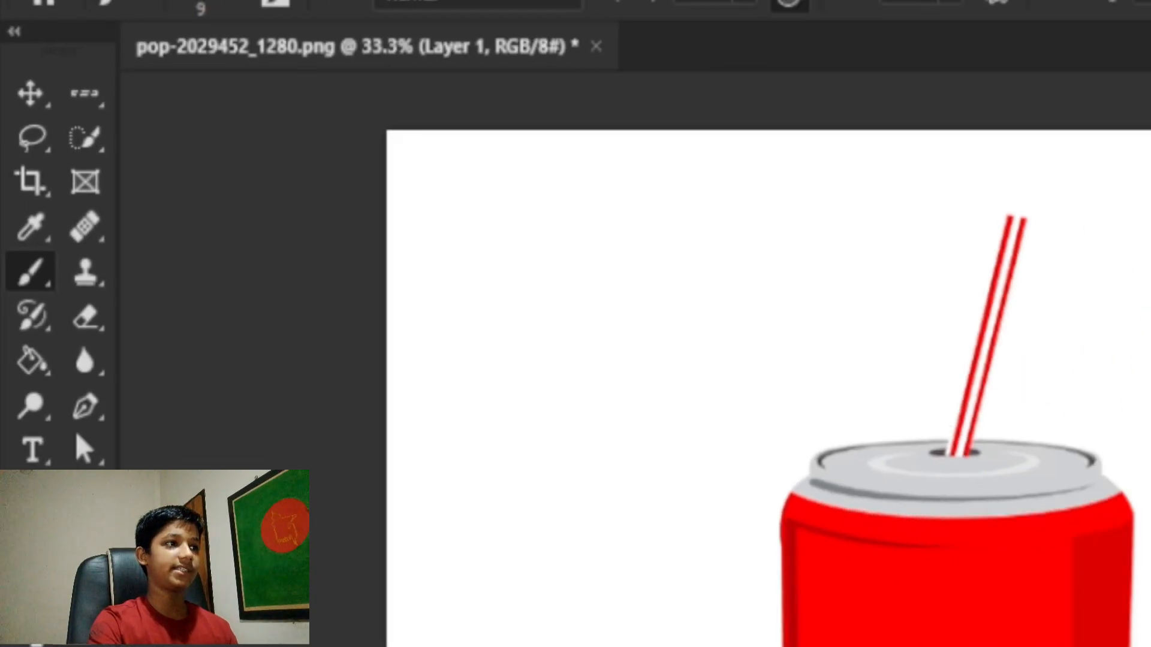
click(25, 351)
click(843, 223)
text(ff0000)
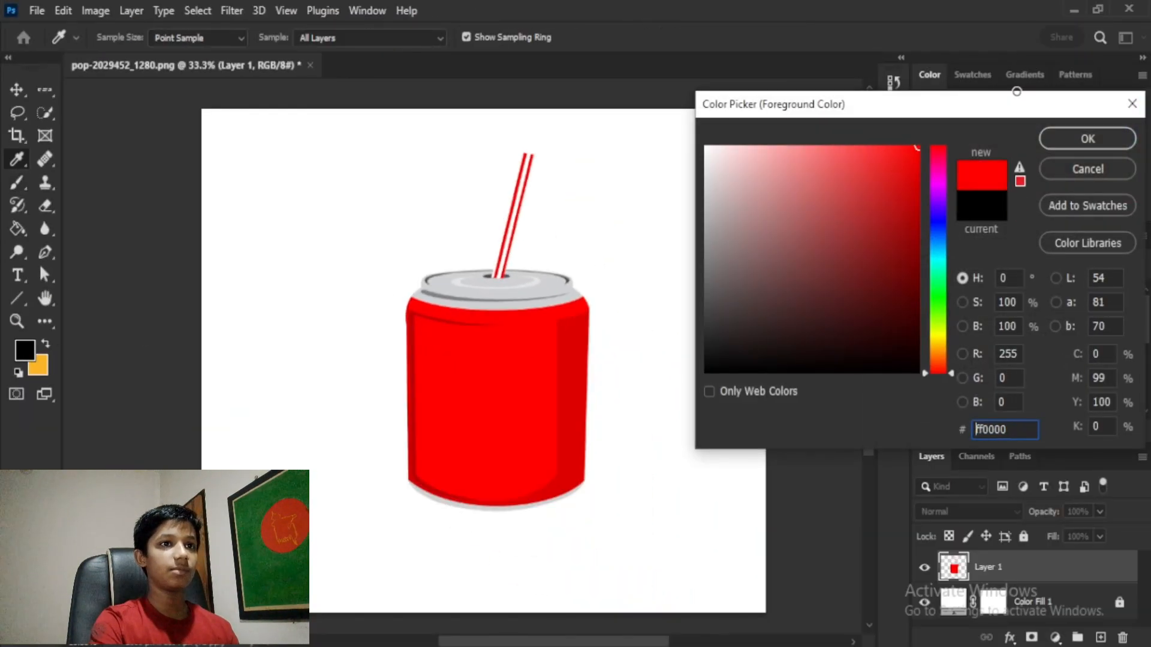
click(1089, 138)
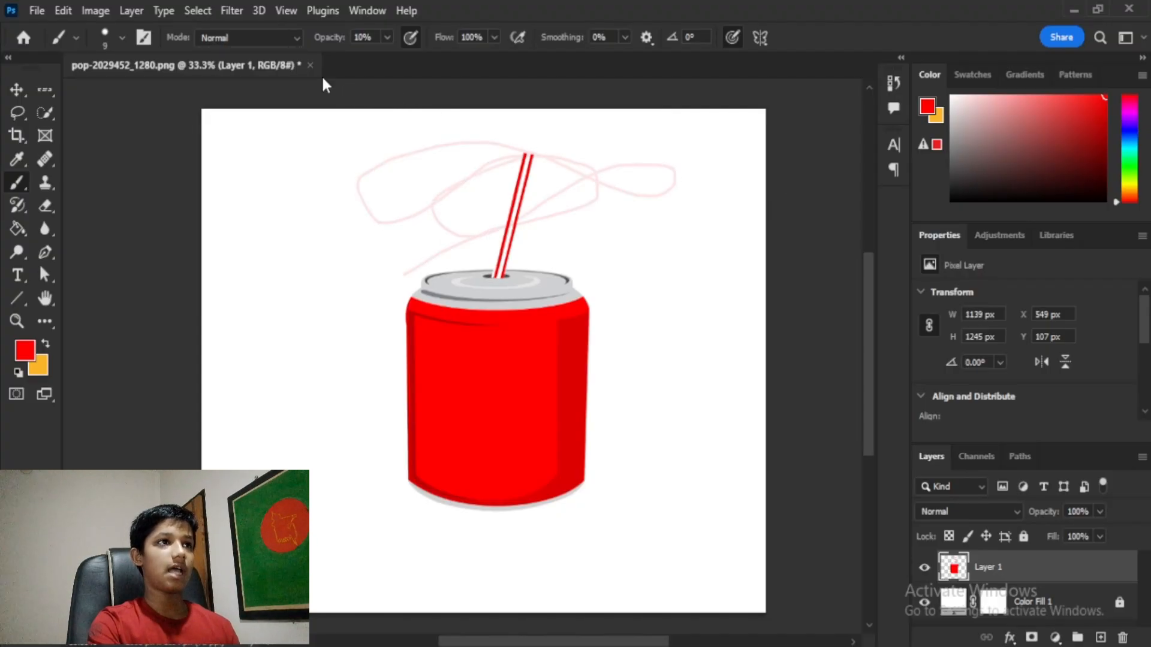
Step: Paint trial red strokes above the can and undo them all
key(ctrl+z)
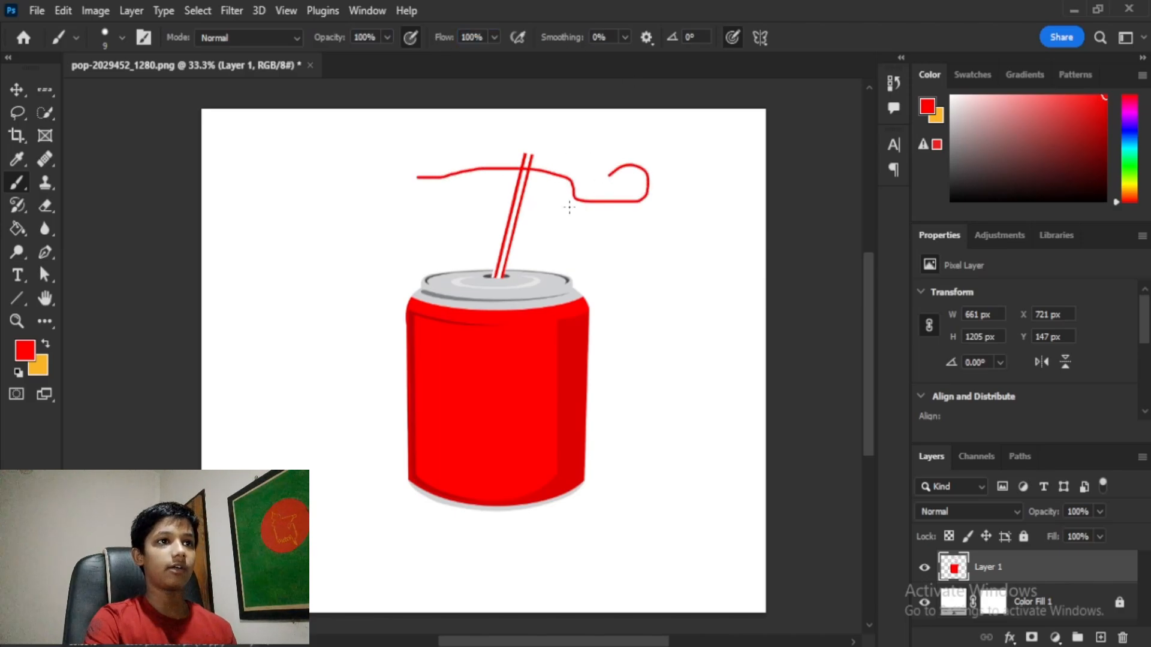
mouse_move(430, 302)
mouse_down()
mouse_move(513, 200)
mouse_move(708, 210)
mouse_up()
key(ctrl+z)
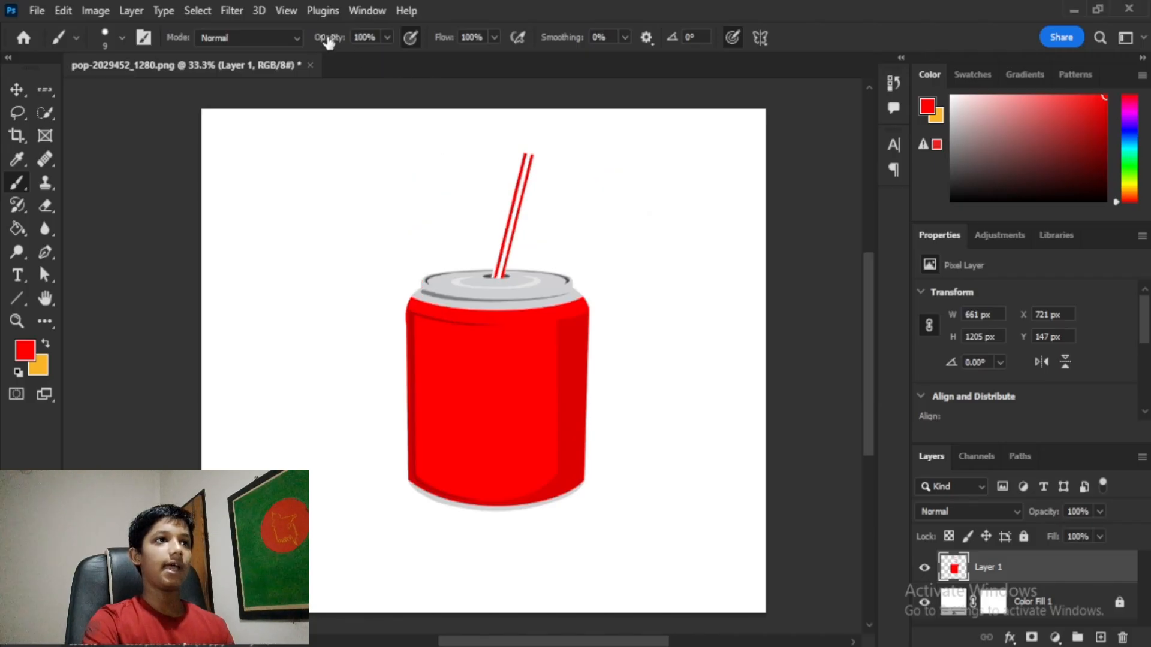
drag(287, 213, 563, 181)
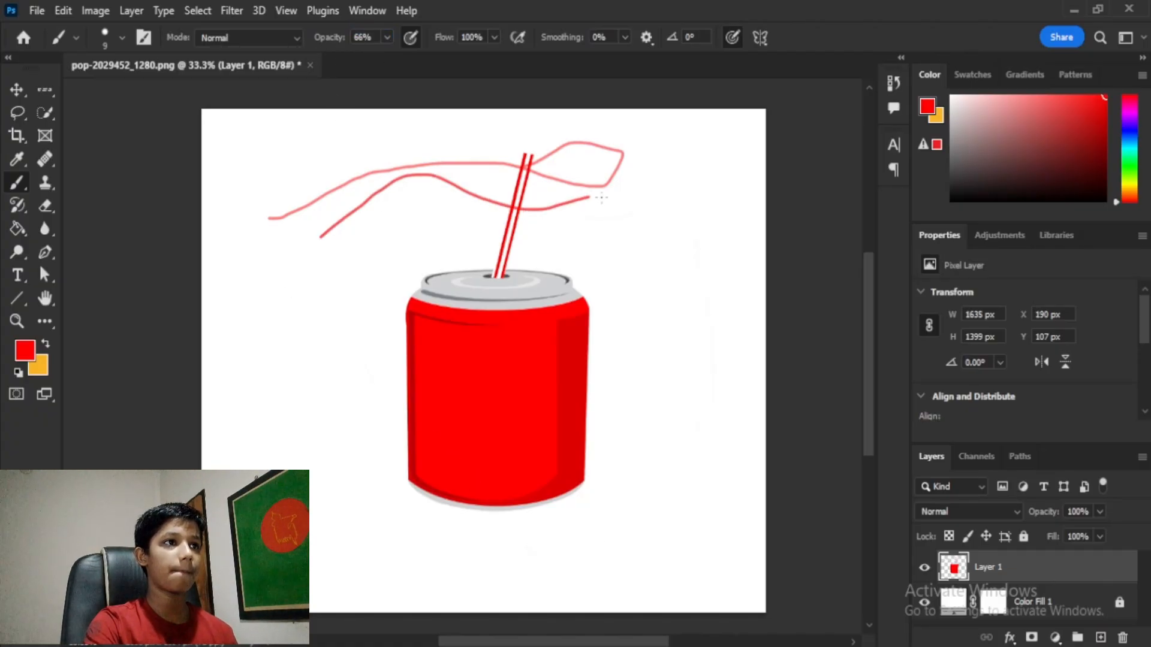
key(ctrl+z)
key(ctrl+z)
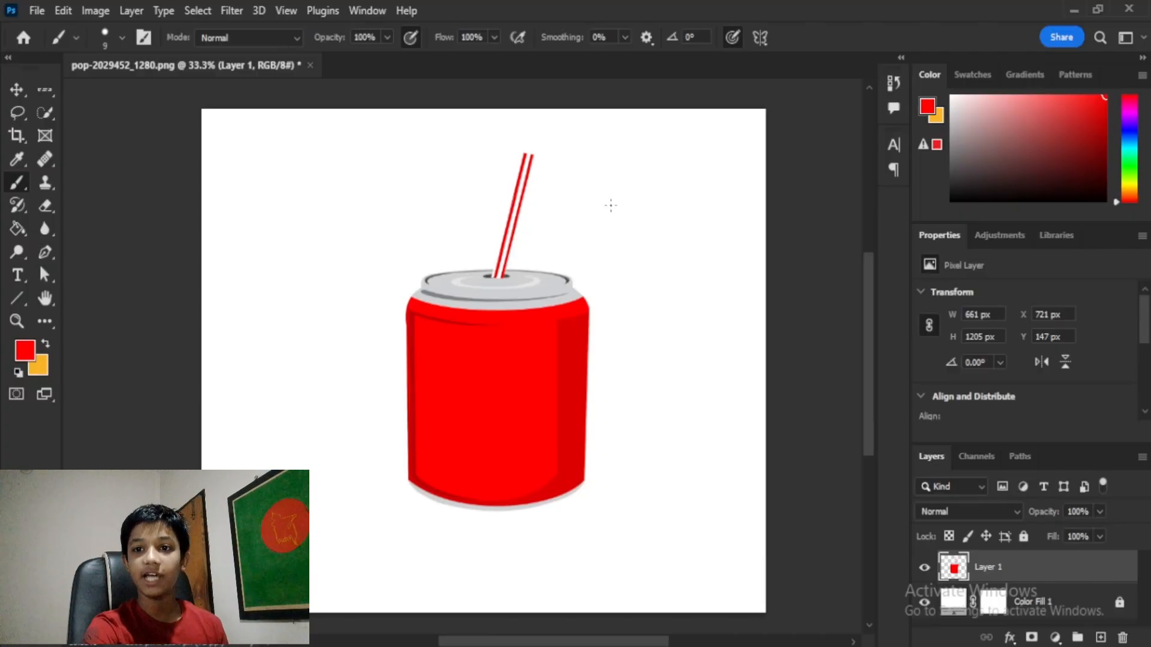
Step: Set the brush to 300 px and undo two test dabs
key(bracketright)
key(bracketright)
key(bracketright)
key(bracketright)
key(bracketright)
key(bracketright)
key(bracketright)
key(bracketright)
key(bracketright)
key(bracketright)
key(bracketright)
key(bracketright)
key(bracketright)
key(bracketright)
key(bracketright)
key(bracketright)
key(bracketright)
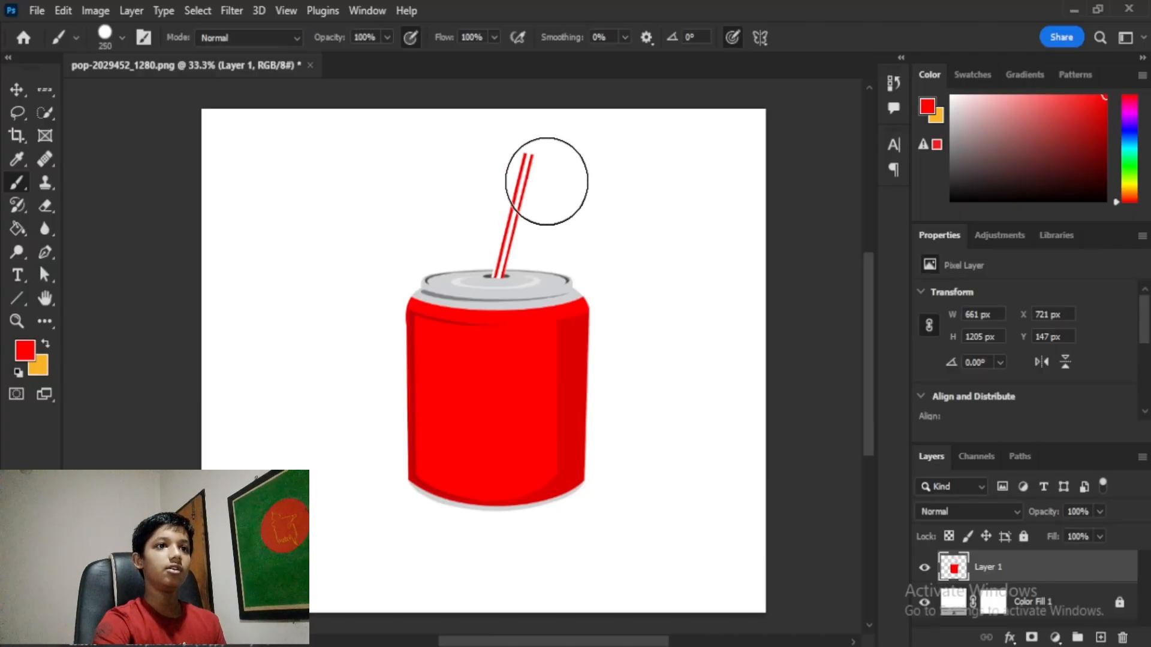
key(bracketleft)
click(535, 179)
key(ctrl+z)
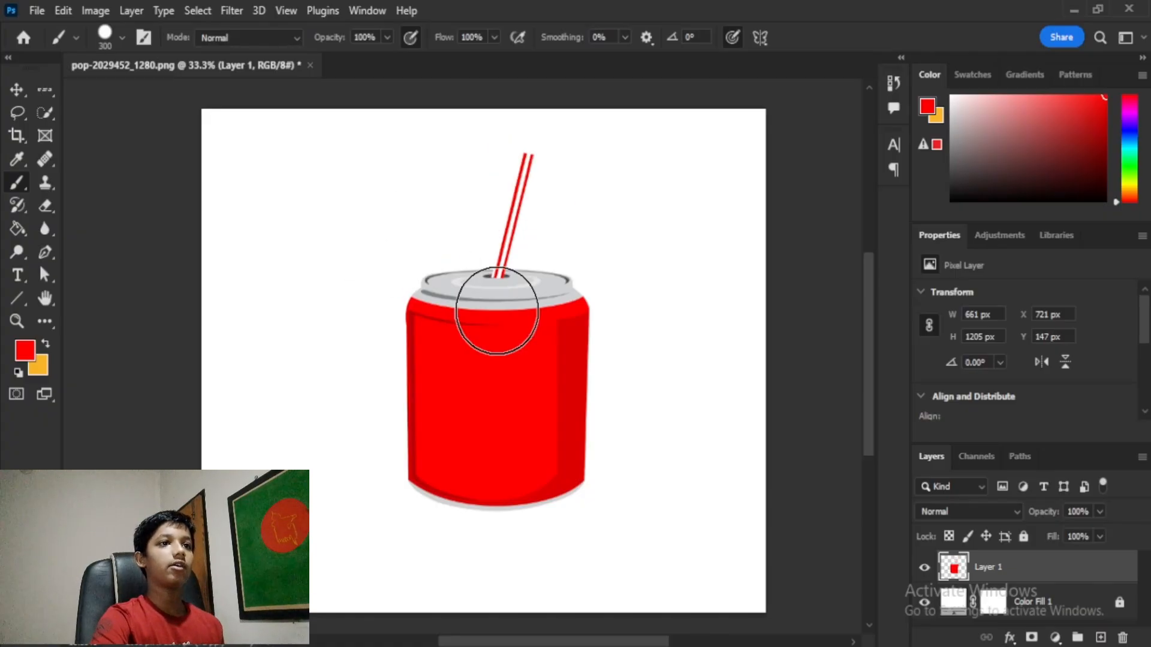
click(508, 235)
key(ctrl+z)
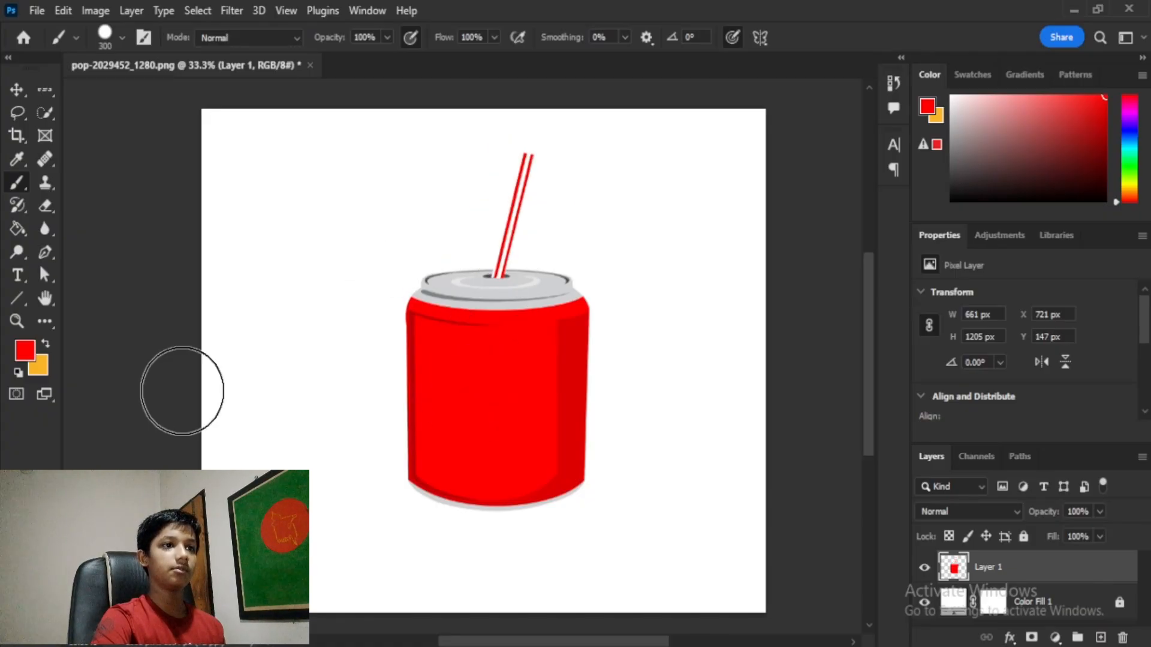
Step: Switch the painting colour to blue, test a circle on the can and undo it
click(25, 350)
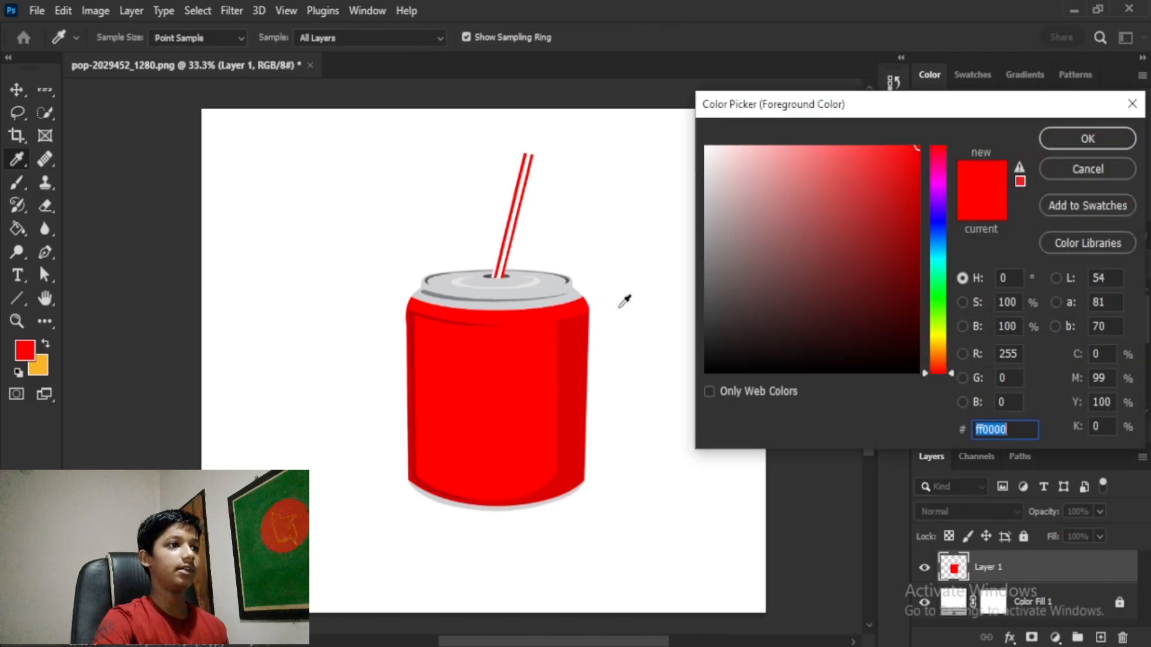
drag(941, 250, 935, 239)
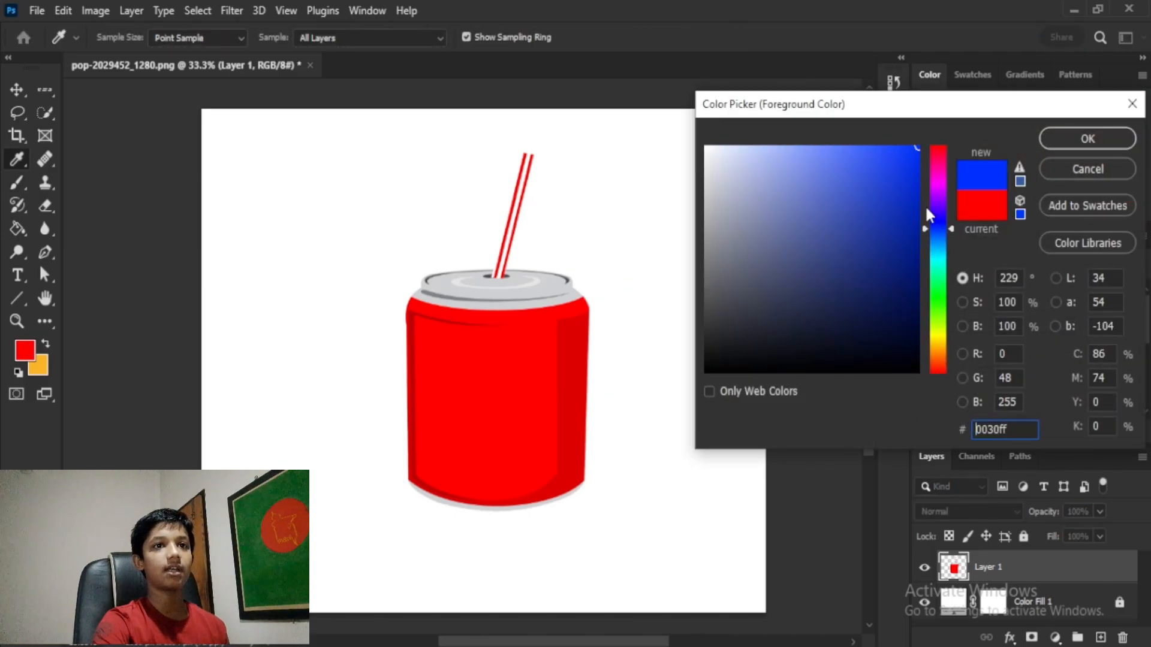
click(1088, 139)
key(b)
click(497, 400)
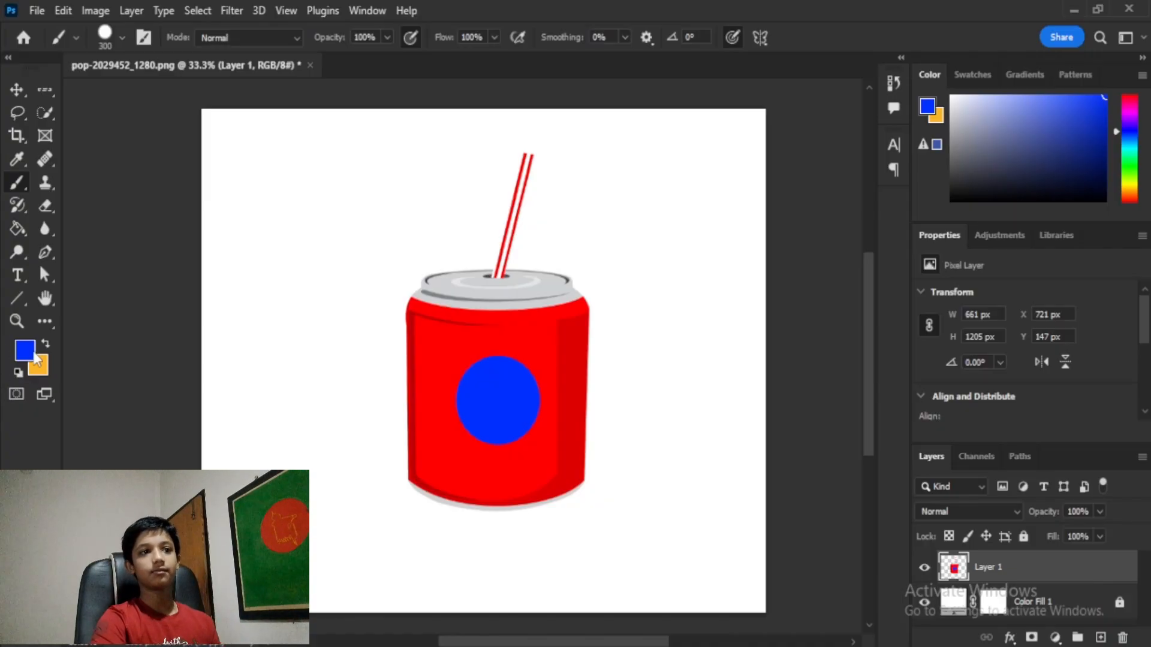
key(ctrl+z)
Step: Set the foreground colour to ffffff, test a white circle and undo it
click(28, 353)
text(ffffff)
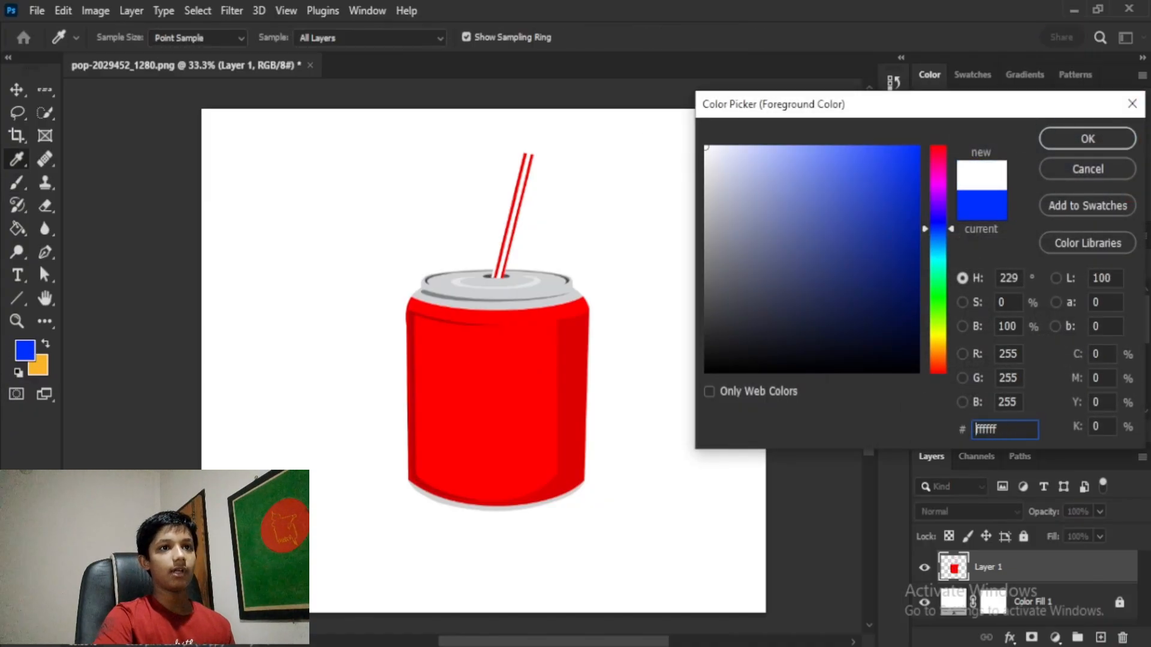
click(1088, 139)
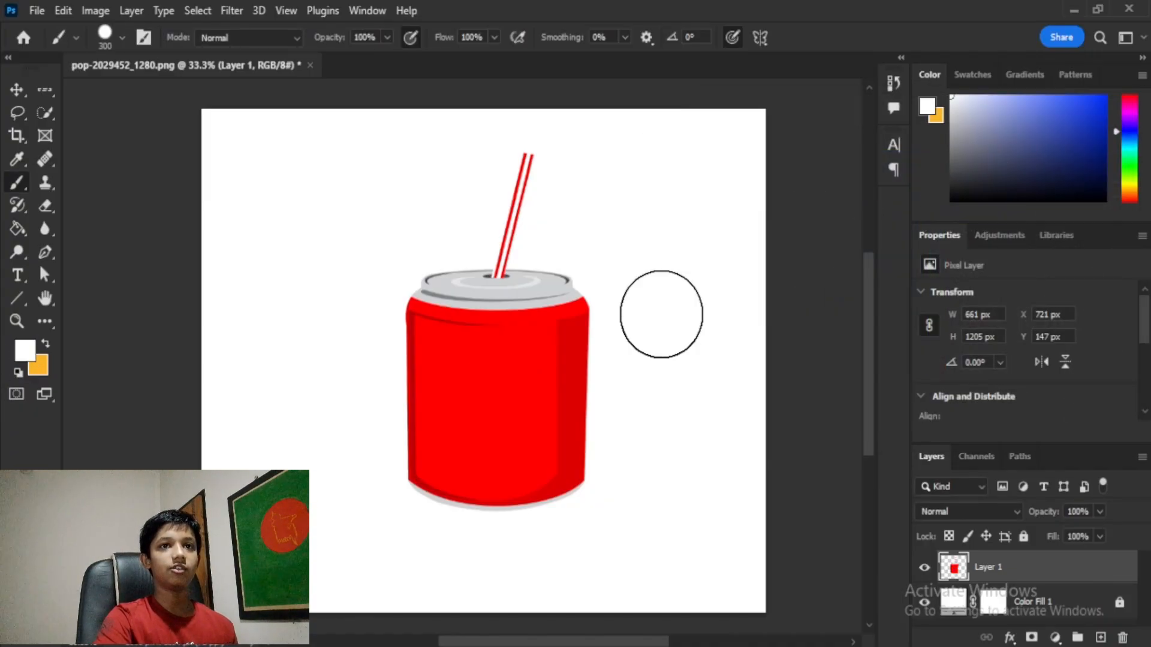
click(496, 394)
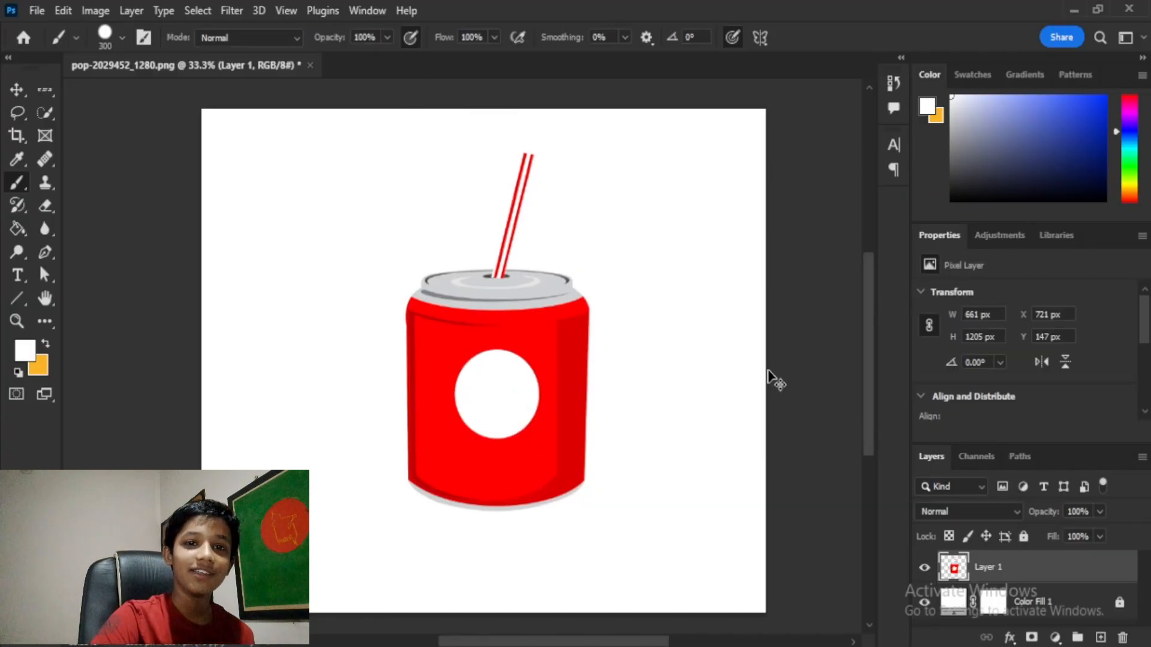
key(ctrl+z)
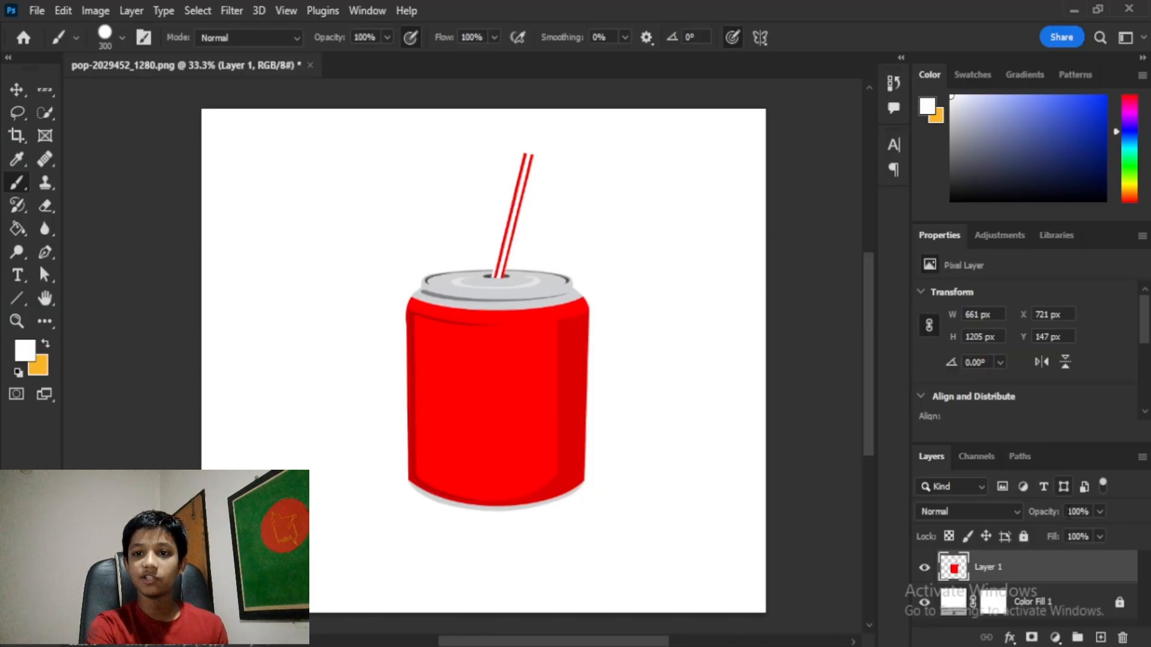
Step: Add Layer 2, try white strokes across the can, then delete it
click(1098, 635)
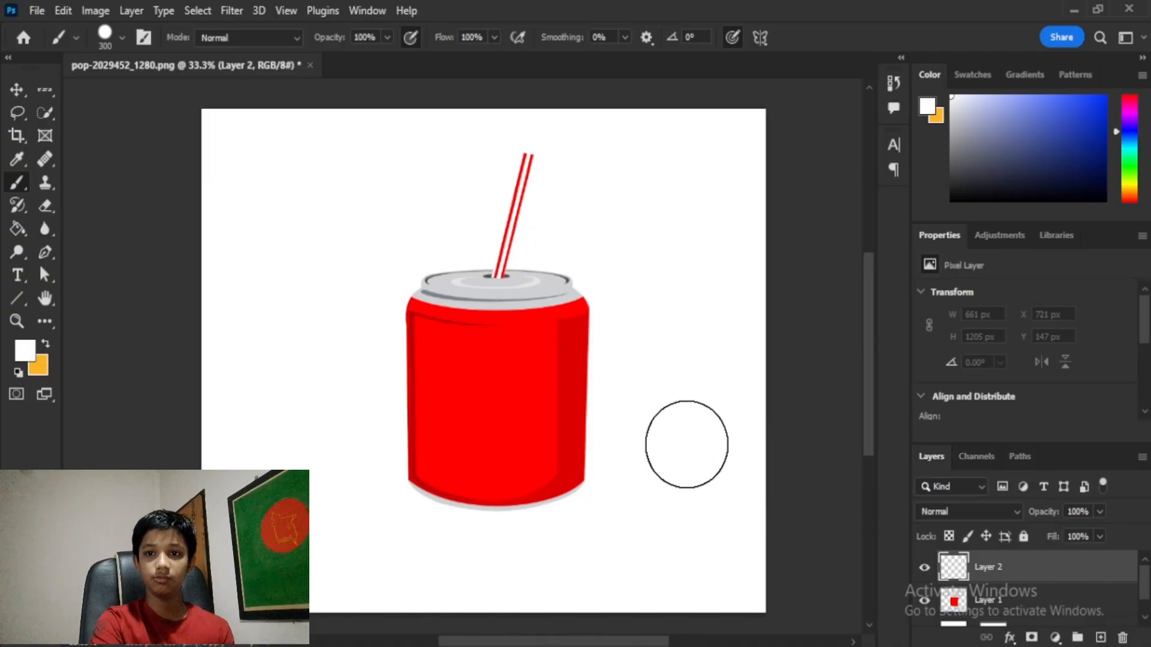
mouse_move(685, 444)
mouse_down()
mouse_move(604, 390)
mouse_move(444, 386)
mouse_move(362, 365)
mouse_move(572, 352)
mouse_move(617, 264)
mouse_move(365, 332)
mouse_move(544, 165)
mouse_move(478, 380)
mouse_move(580, 110)
mouse_move(469, 414)
mouse_move(408, 473)
mouse_move(378, 548)
mouse_move(483, 502)
mouse_move(599, 422)
mouse_move(559, 470)
mouse_move(638, 409)
mouse_up()
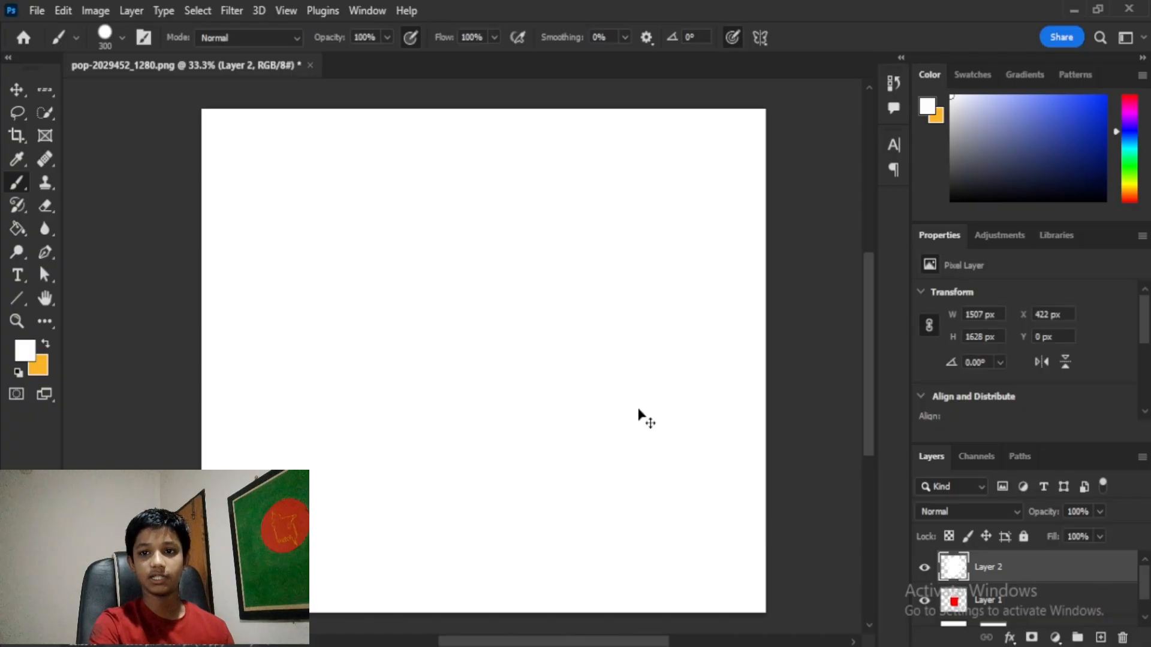
key(ctrl+z)
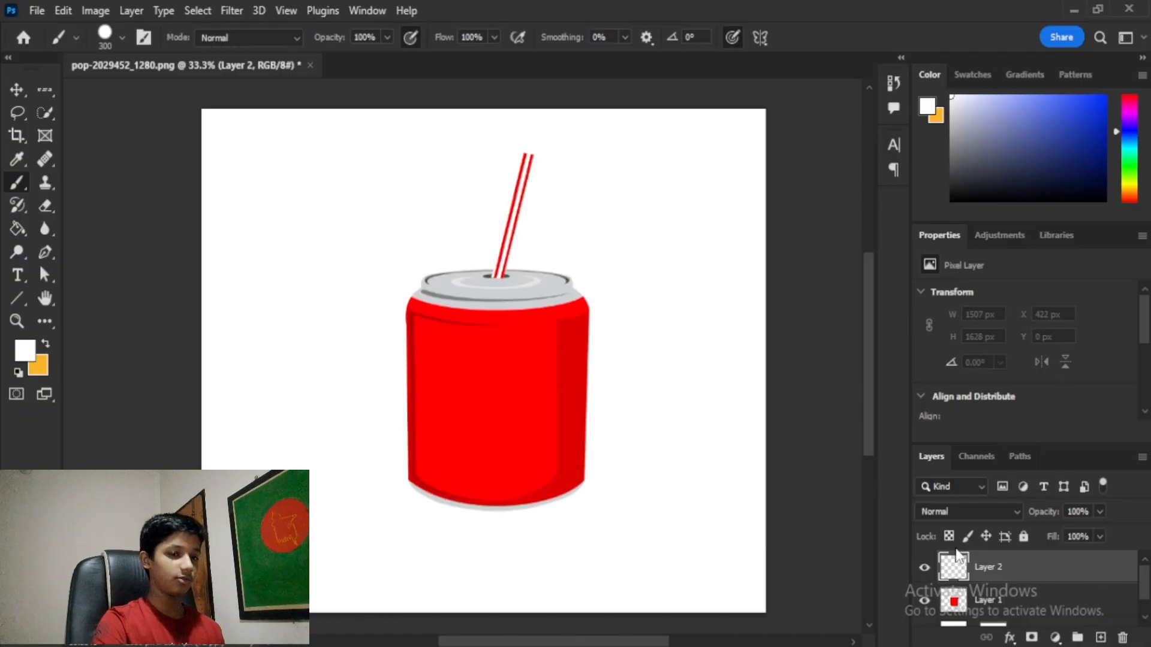
mouse_move(617, 381)
mouse_down()
mouse_move(347, 372)
mouse_move(470, 413)
mouse_up()
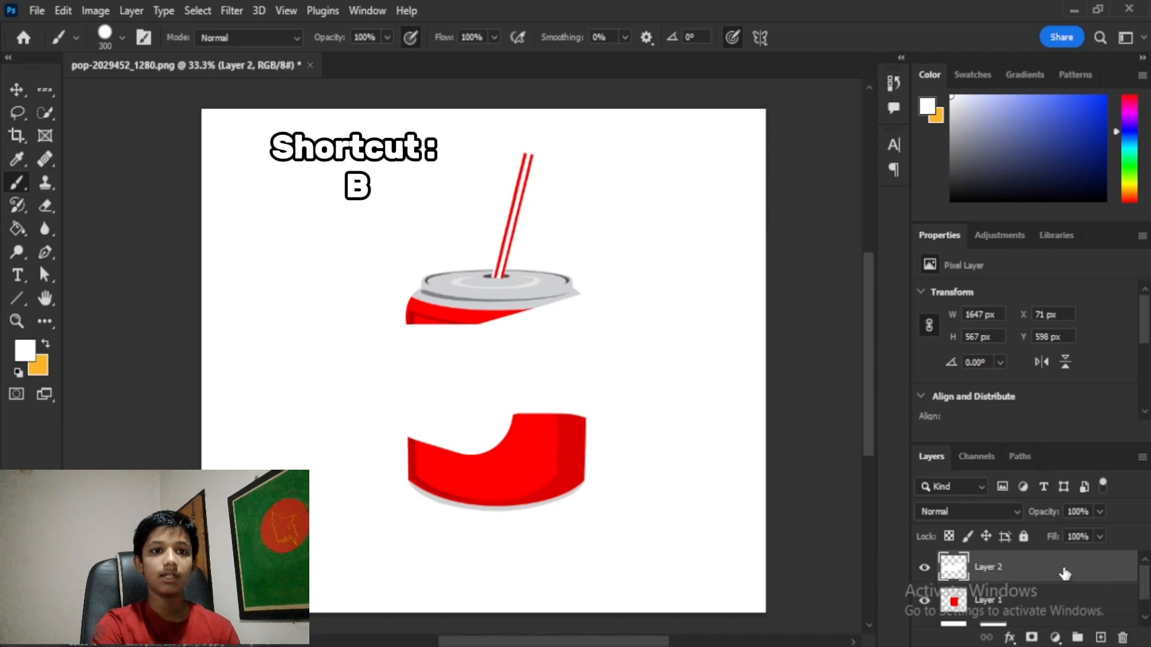
key(Delete)
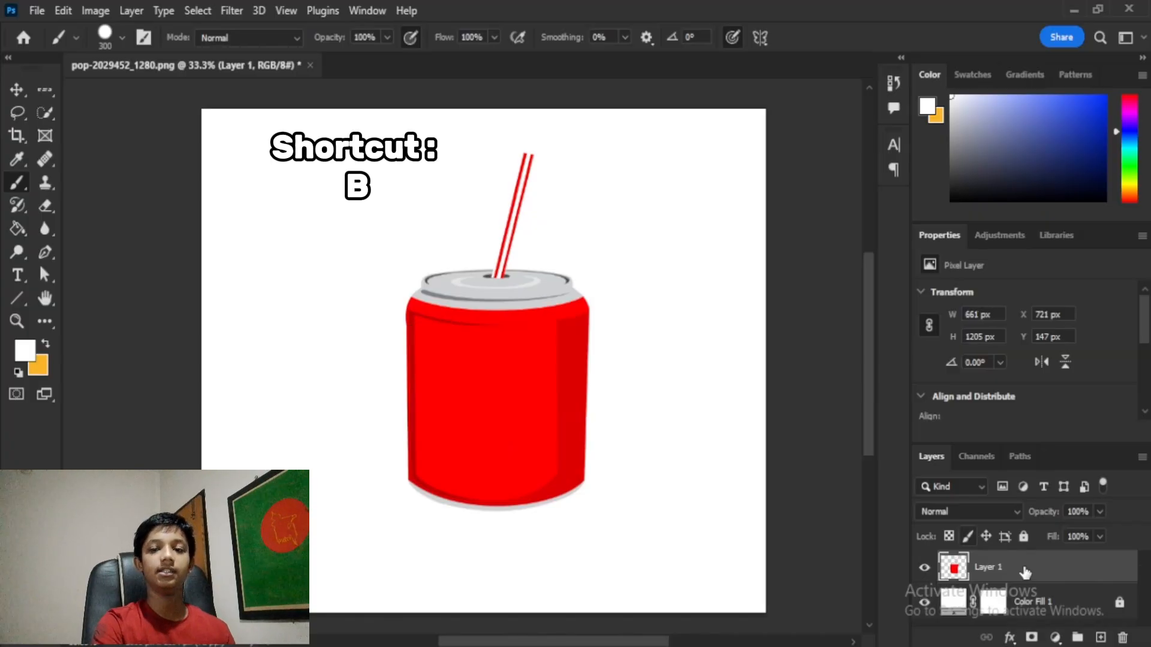
Step: On a fresh layer, brush white over most of the can and straw
click(1102, 637)
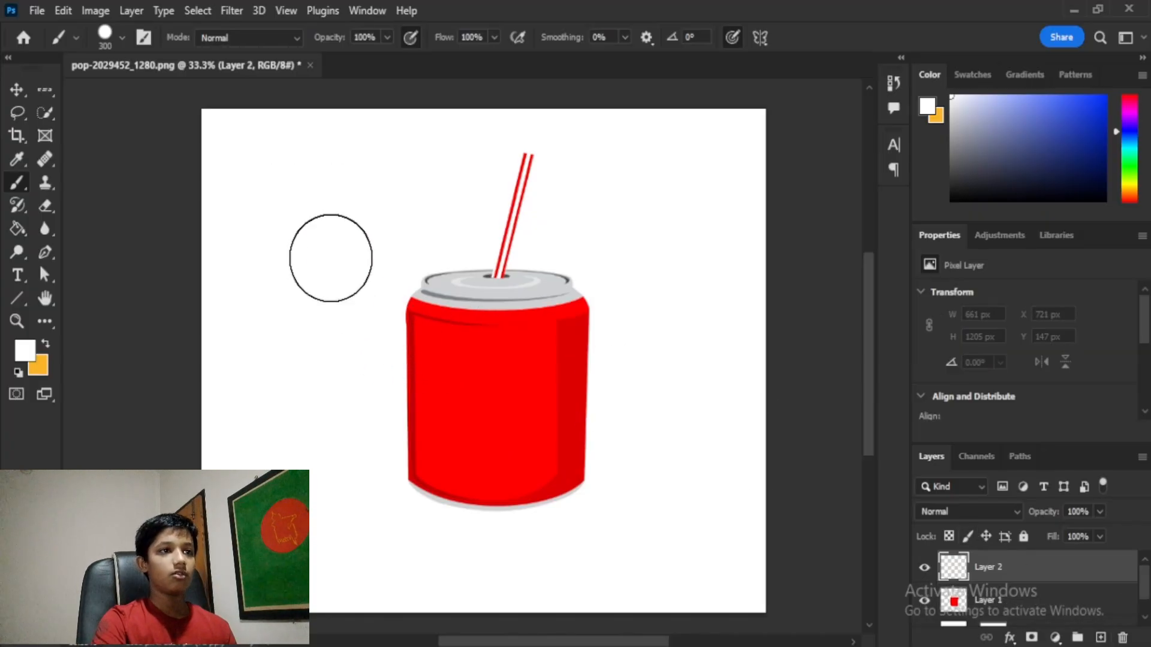
drag(295, 223, 715, 400)
mouse_move(440, 206)
mouse_down()
mouse_move(231, 439)
mouse_move(816, 246)
mouse_move(392, 478)
mouse_move(508, 224)
mouse_up()
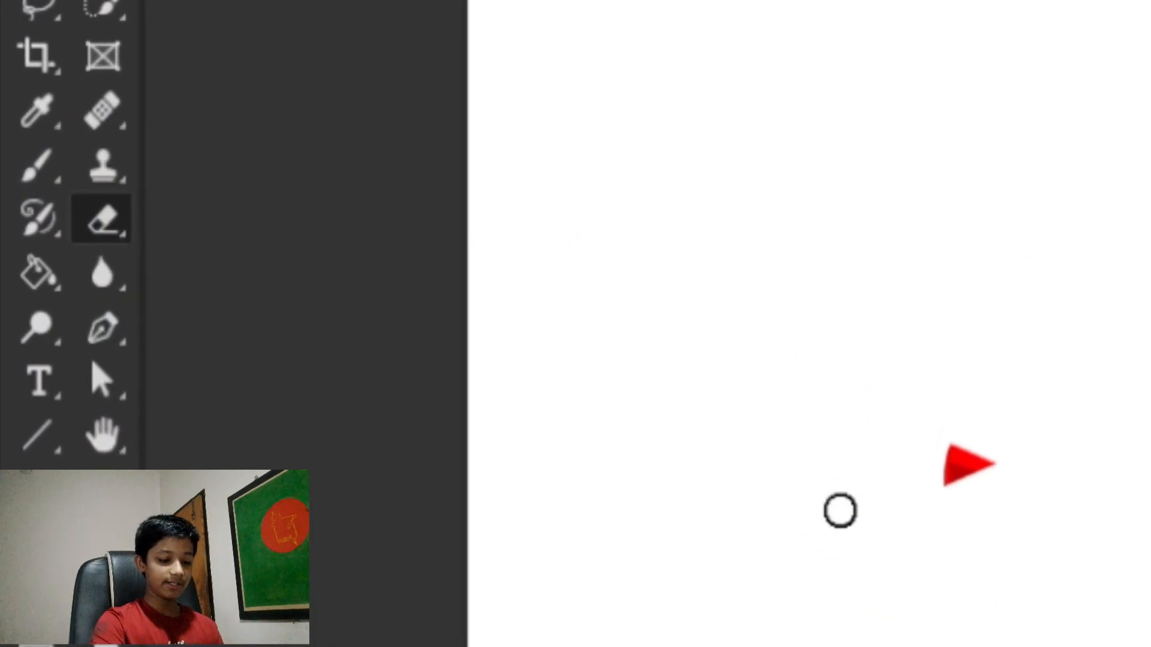
Step: Erase the white paint on Layer 2 with a 500 px eraser to reveal the red can, grey lid and straw
key(bracketright)
key(bracketright)
key(bracketright)
key(bracketright)
key(bracketright)
key(bracketright)
key(bracketright)
key(bracketright)
key(bracketright)
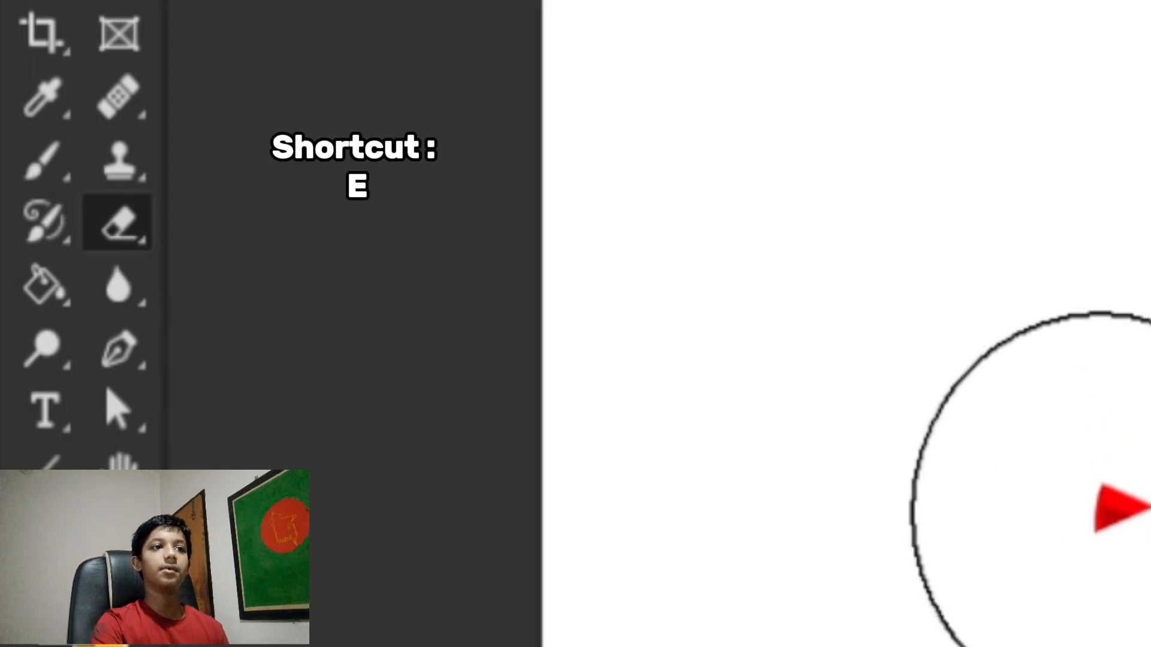
click(1094, 507)
click(740, 311)
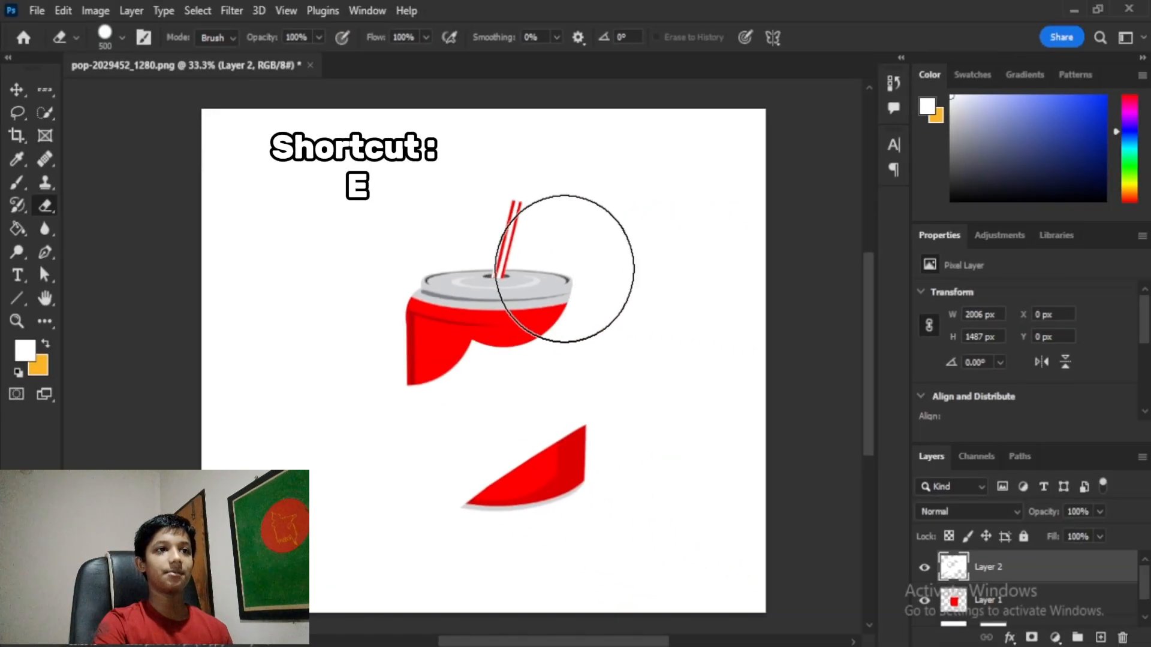
mouse_move(564, 269)
mouse_down()
mouse_move(582, 283)
mouse_move(592, 332)
mouse_move(580, 372)
mouse_move(524, 395)
mouse_move(450, 397)
mouse_move(515, 415)
mouse_move(455, 505)
mouse_up()
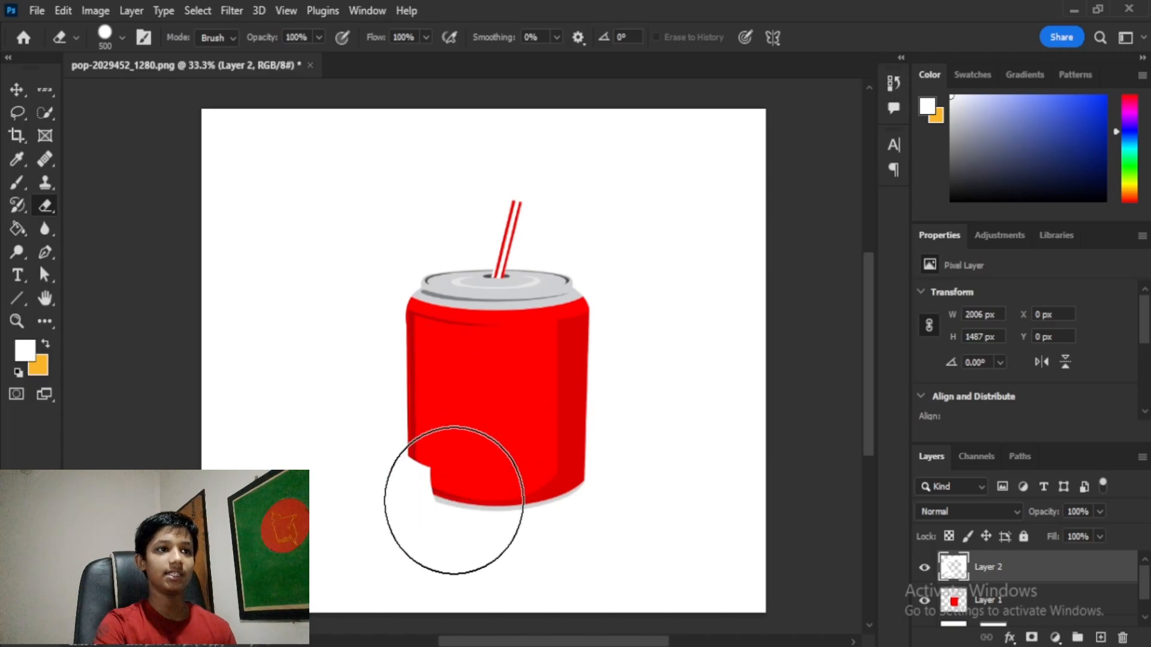
Step: On Layer 1, erase the straw, lid and can body, then undo those strokes
click(995, 610)
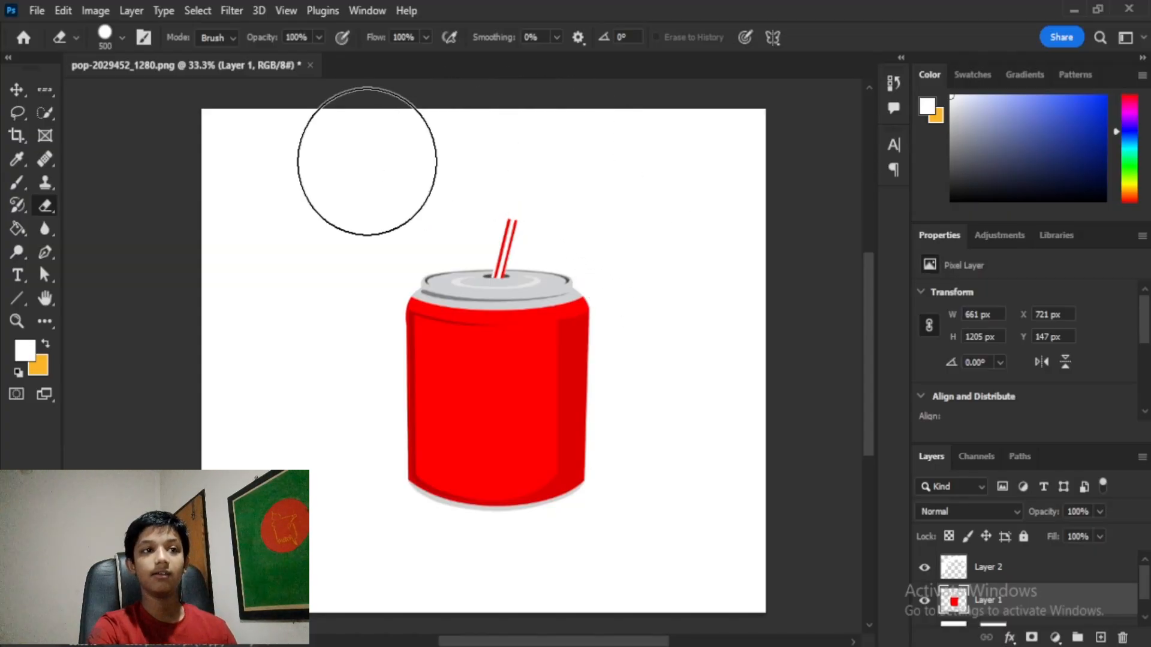
mouse_move(367, 159)
mouse_down()
mouse_move(688, 282)
mouse_move(456, 282)
mouse_up()
mouse_move(401, 383)
mouse_down()
mouse_move(372, 437)
mouse_move(442, 416)
mouse_move(347, 206)
mouse_up()
key(ctrl+z)
key(ctrl+z)
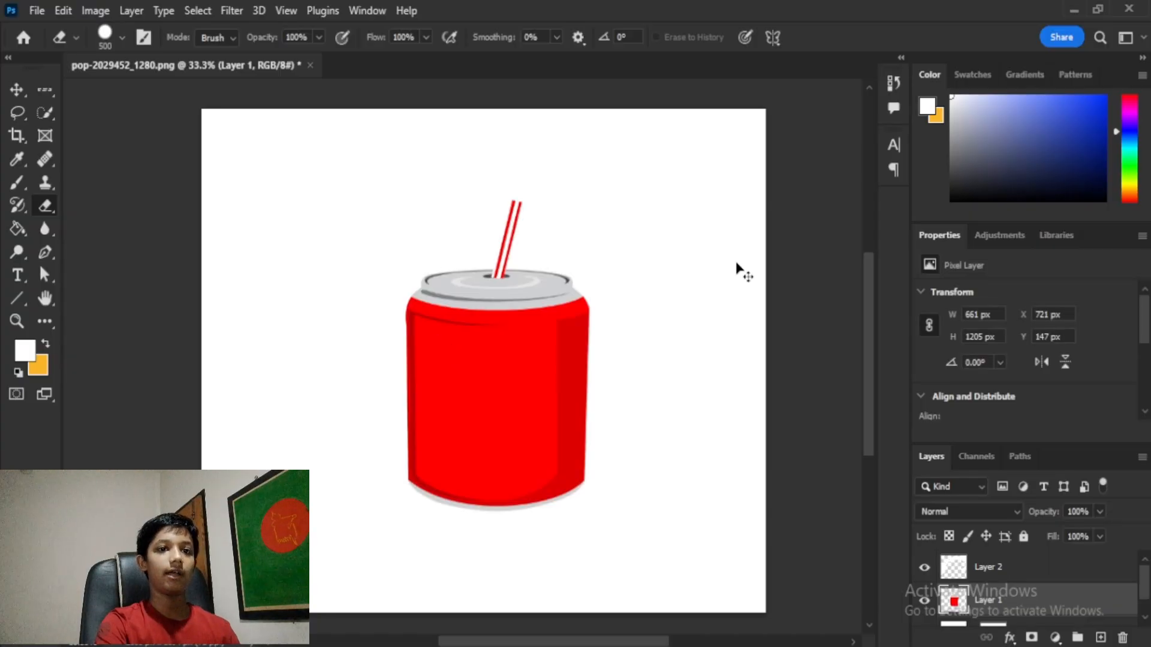
key(ctrl+z)
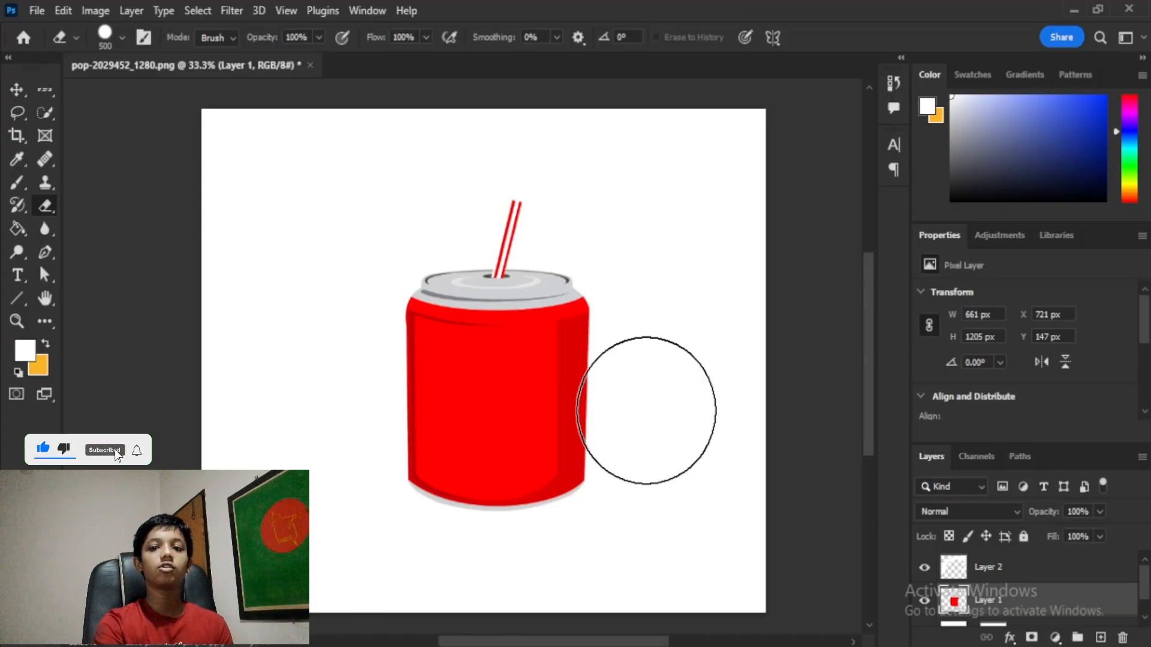
Step: Lasso a jagged bite on the can's right edge, erase the red inside it, and deselect
click(43, 92)
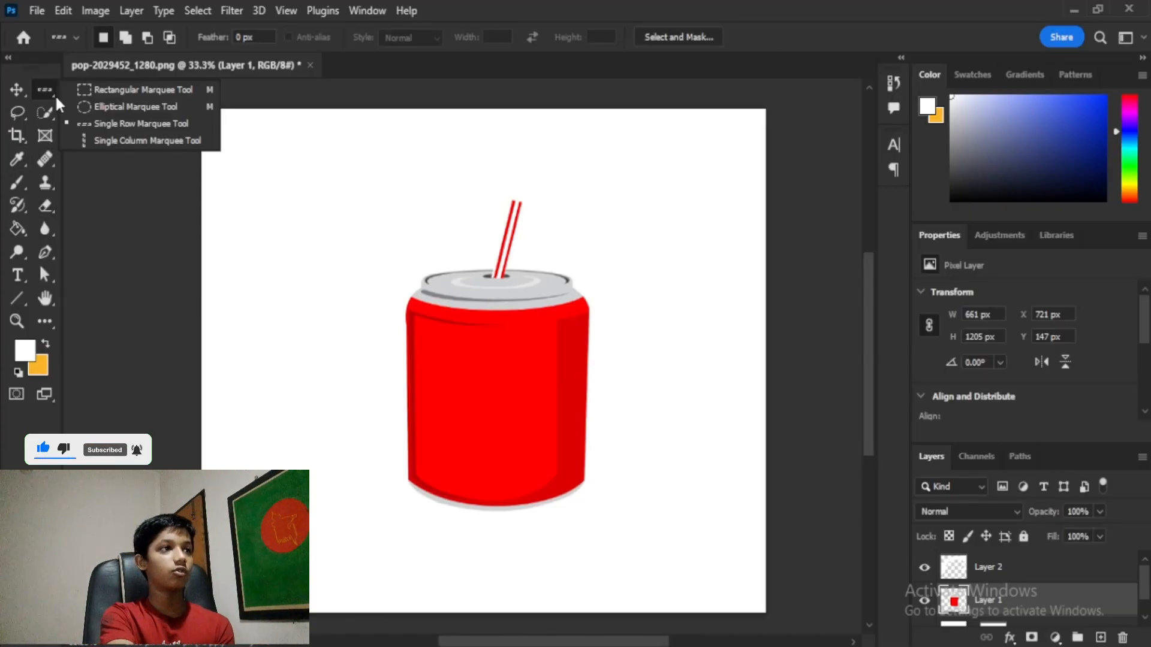
click(11, 114)
mouse_move(637, 337)
mouse_down()
mouse_move(550, 362)
mouse_move(555, 389)
mouse_move(531, 452)
mouse_move(576, 471)
mouse_move(670, 440)
mouse_move(635, 339)
mouse_up()
key(e)
drag(622, 400, 545, 544)
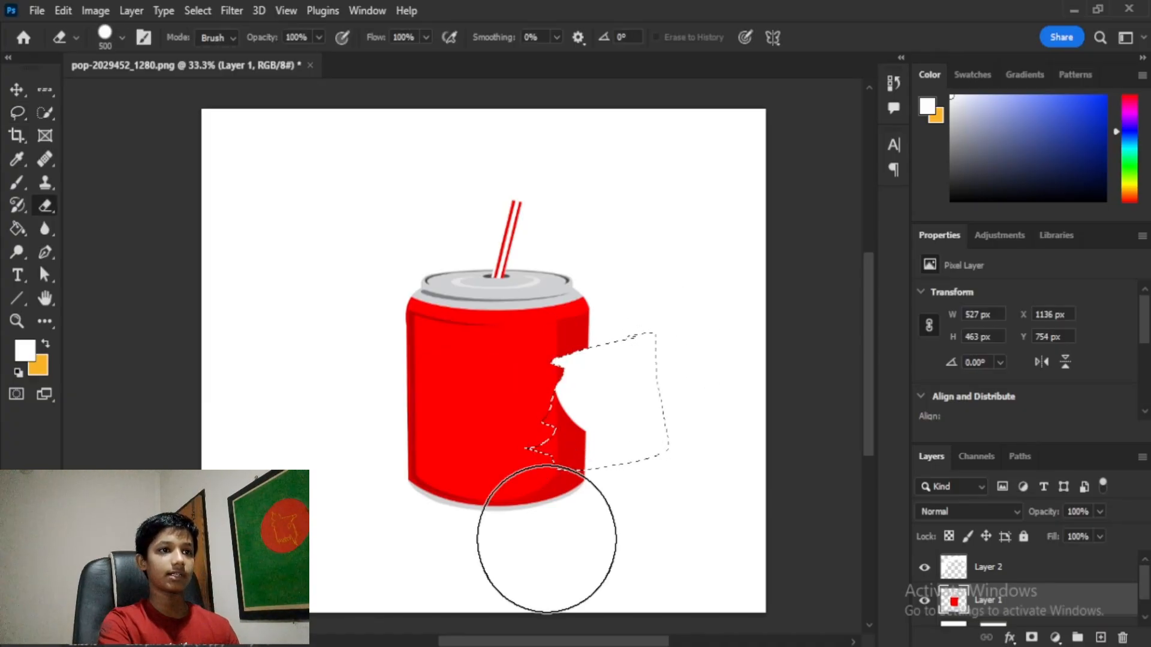
key(ctrl+d)
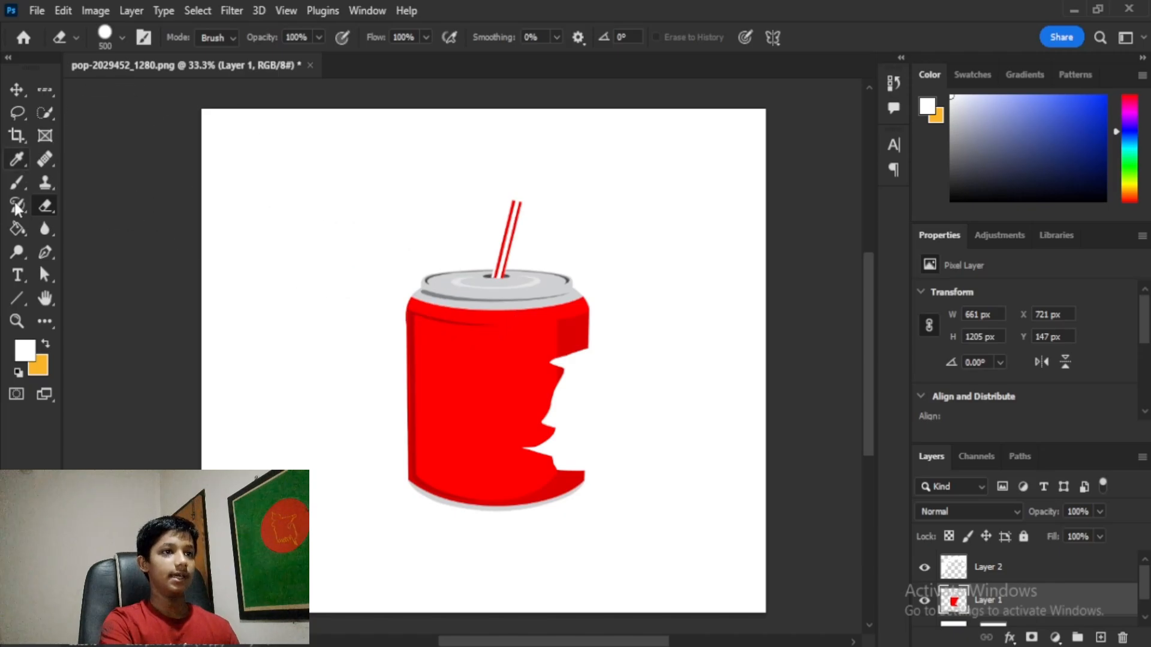
Step: Undo the bite and start a SODA text box above the can's upper left
key(ctrl+z)
key(ctrl+z)
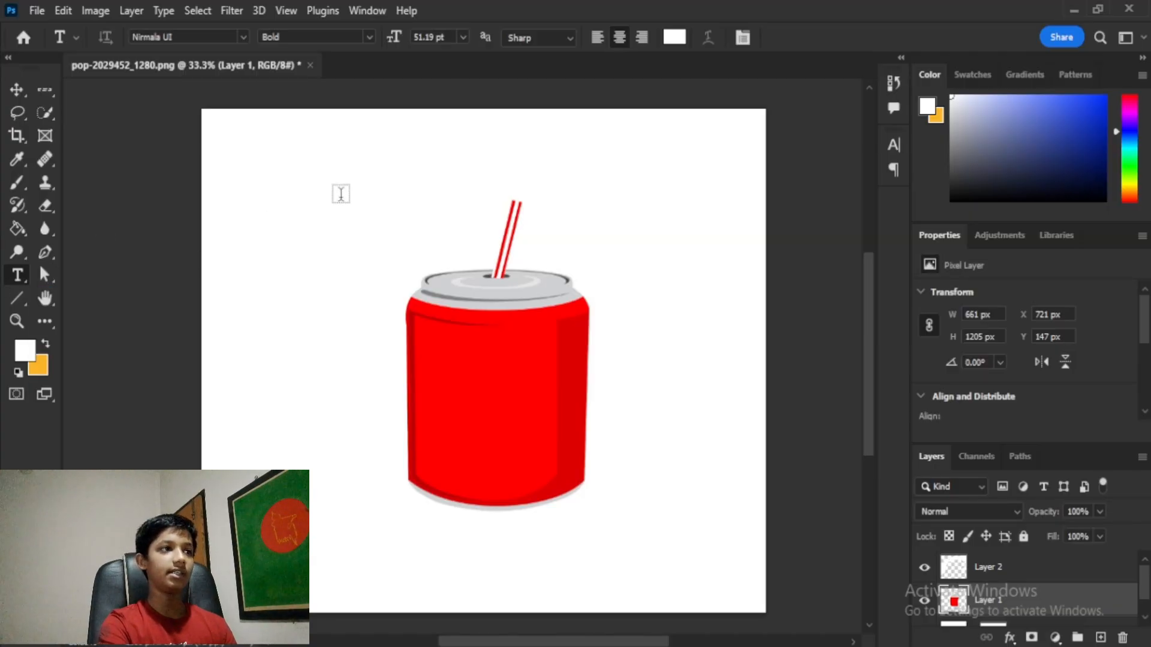
click(319, 161)
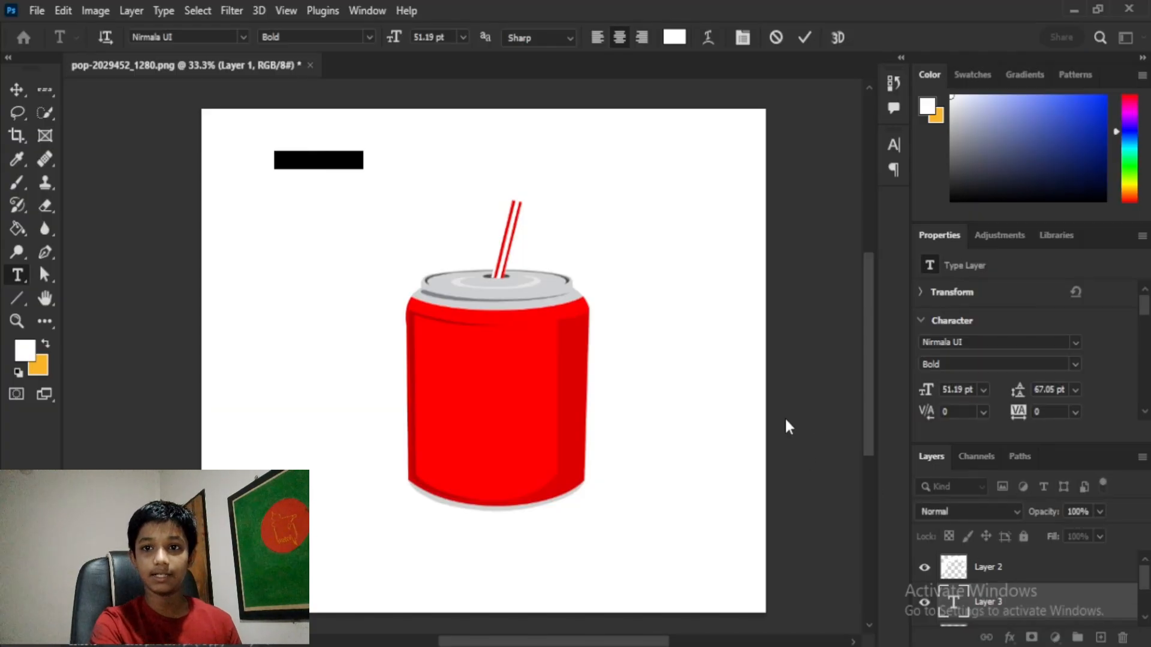
key(BackSpace)
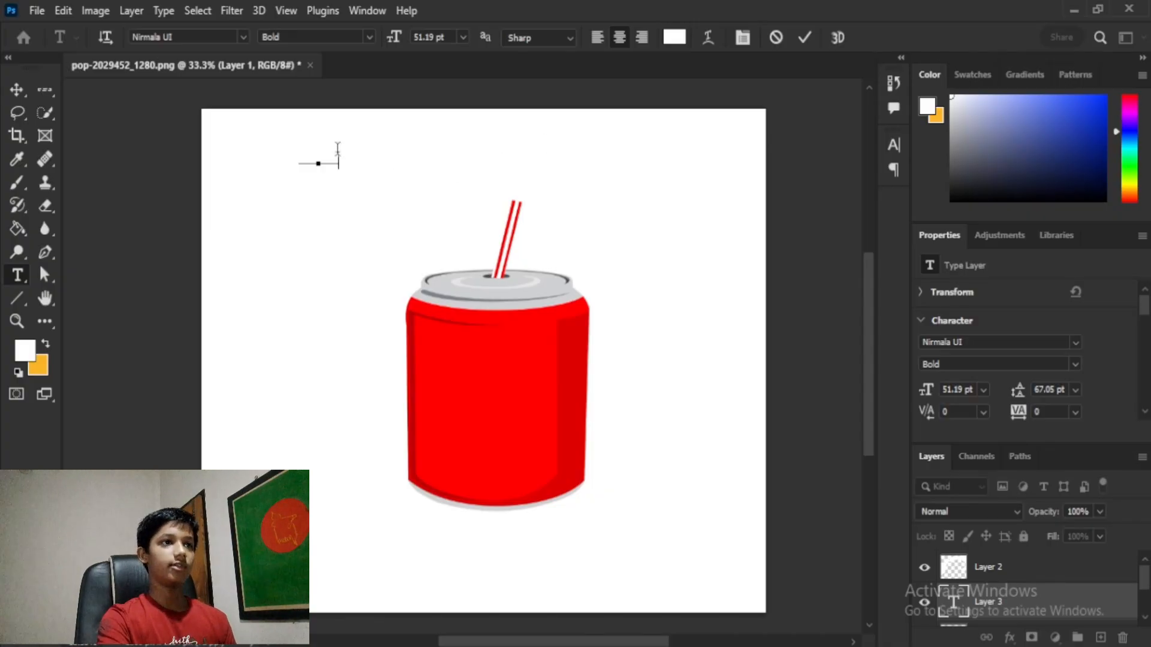
Step: Colour the selected SODA text bright cyan #00deff in the Color Picker
drag(317, 144, 250, 151)
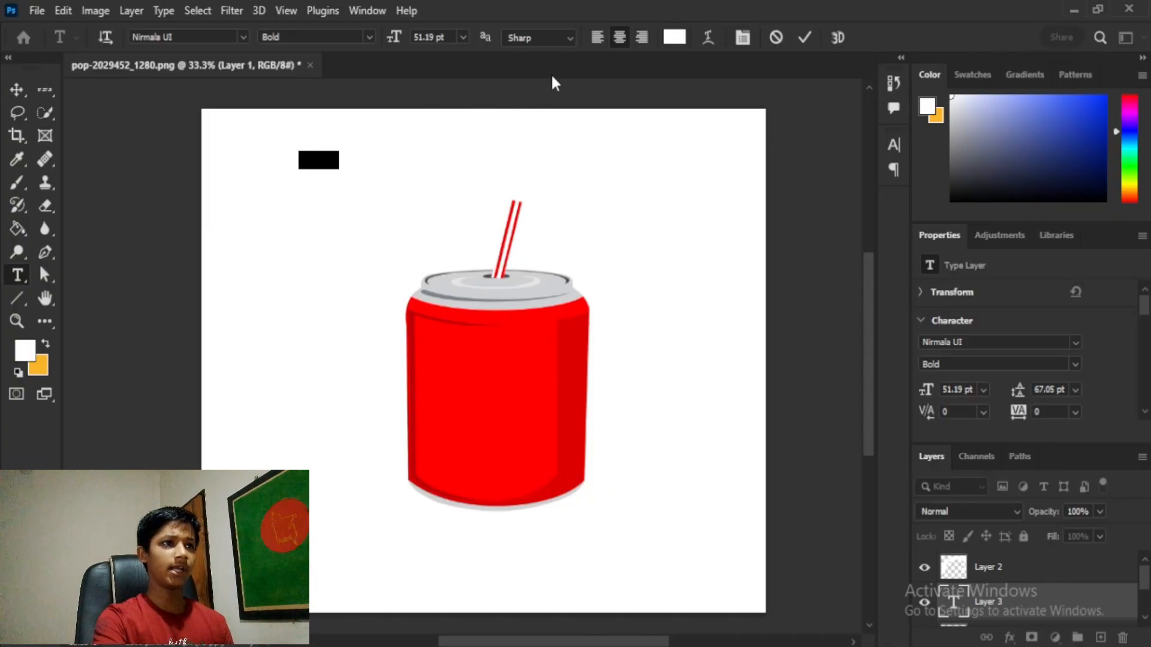
click(674, 38)
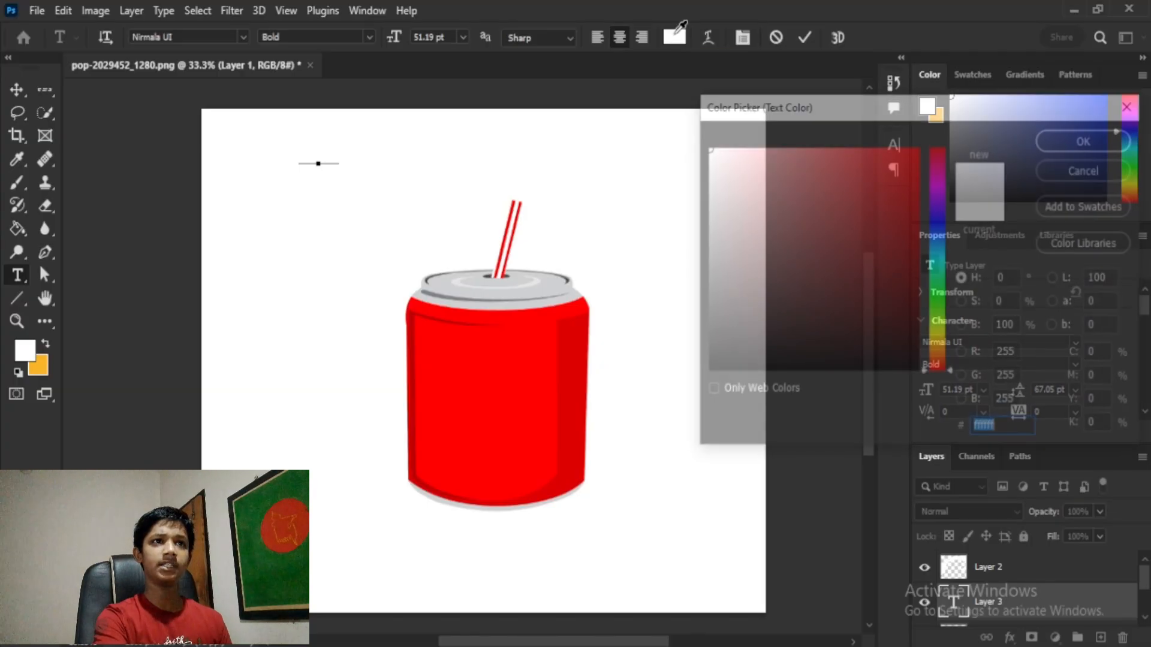
drag(786, 232, 650, 412)
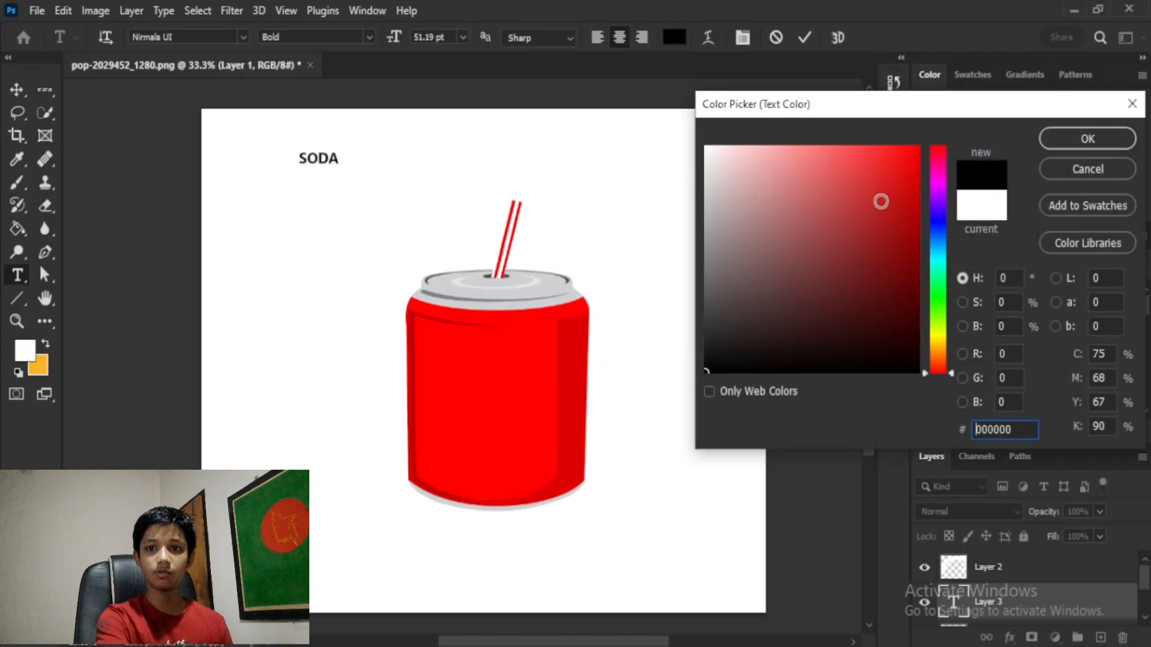
mouse_move(868, 200)
mouse_down()
mouse_move(771, 148)
mouse_move(768, 123)
mouse_up()
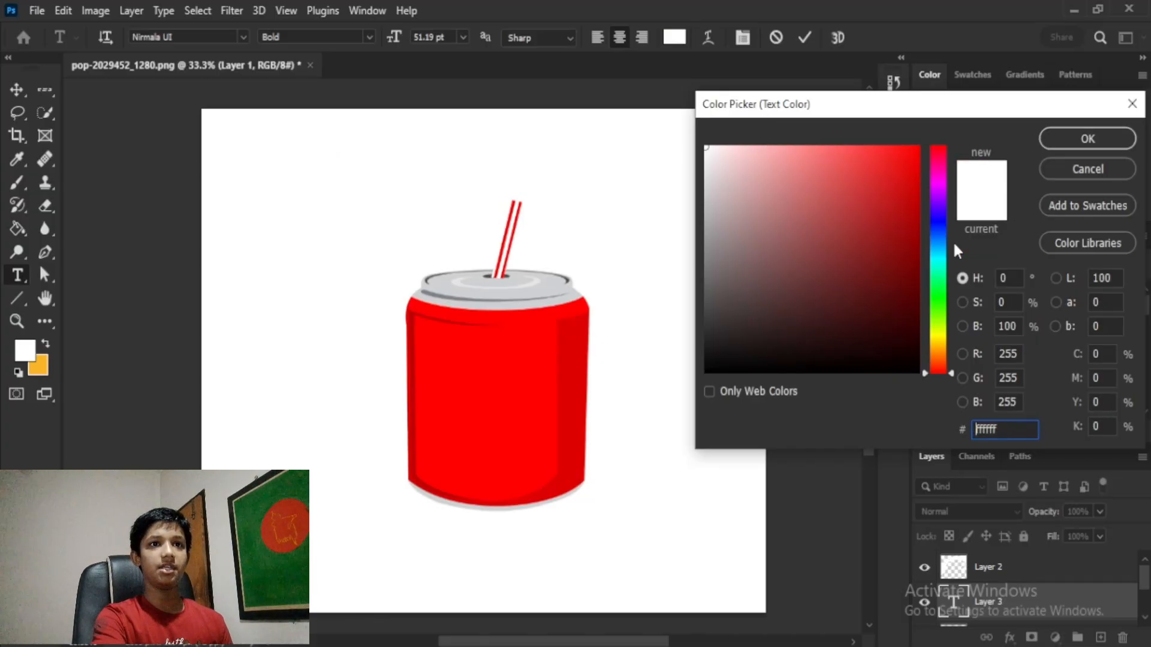
click(940, 260)
drag(847, 243, 1099, 81)
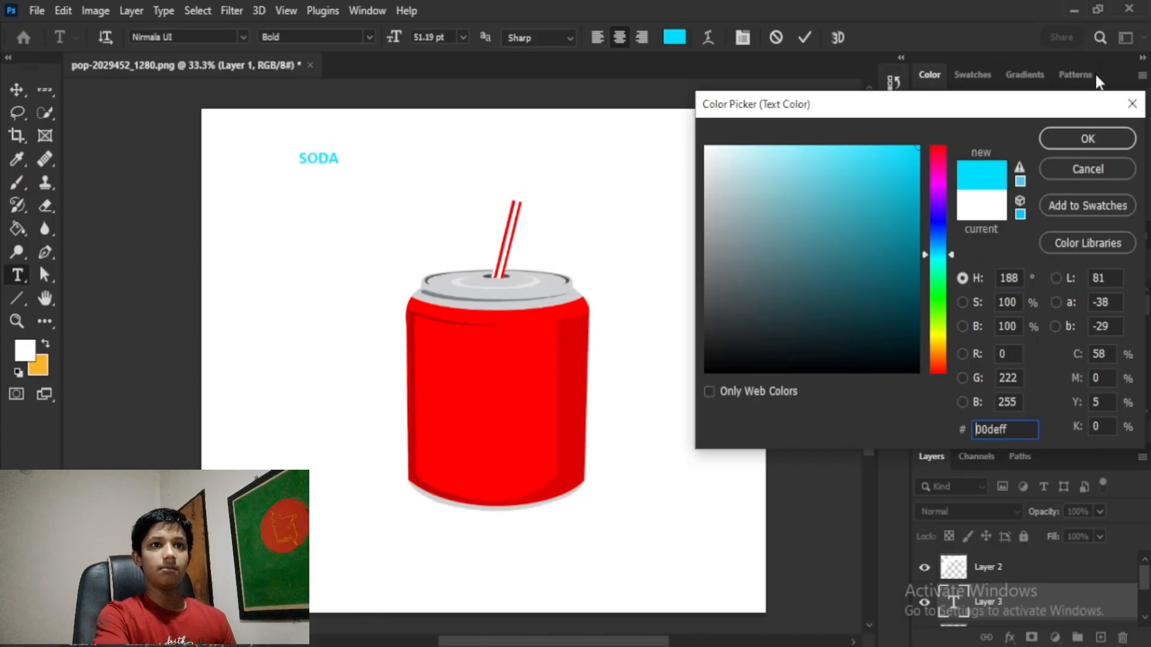
click(1088, 140)
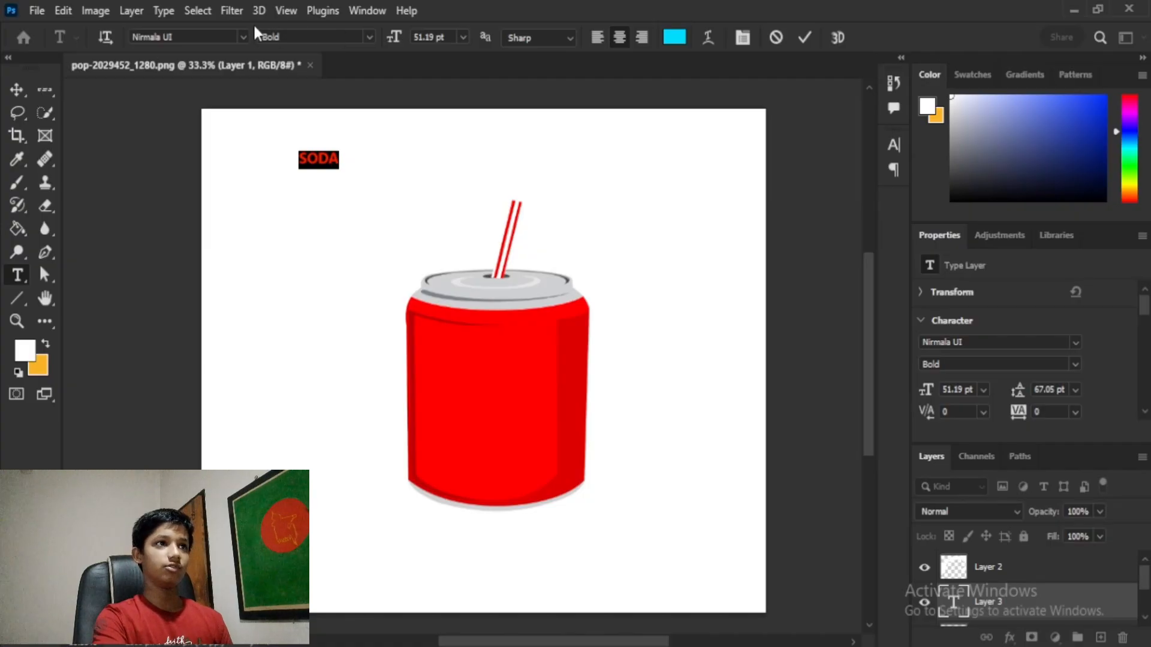
Step: Change the SODA text's font to Stencil
click(243, 37)
scroll(243, 37, up, 1)
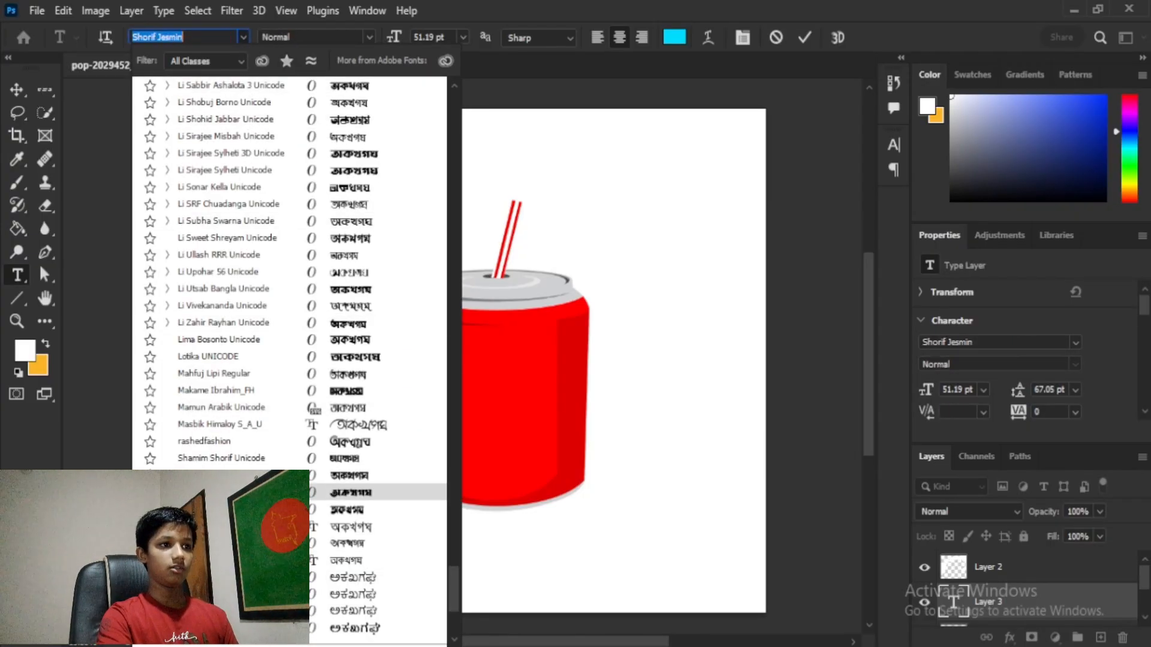
scroll(264, 492, down, 13)
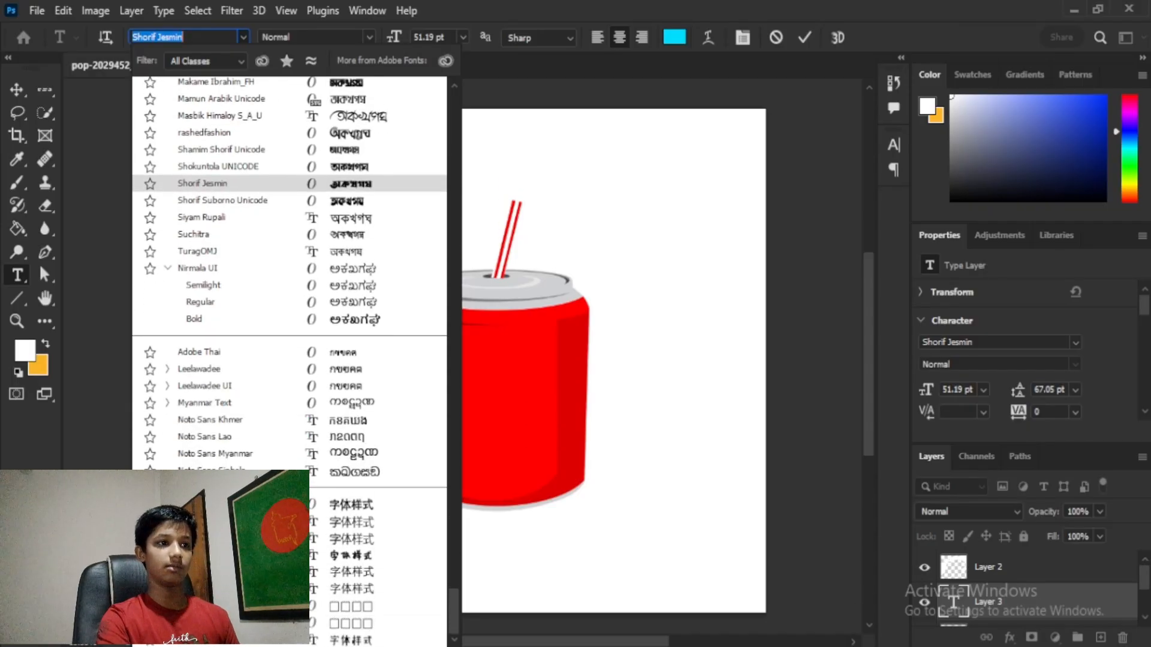
scroll(247, 228, up, 20)
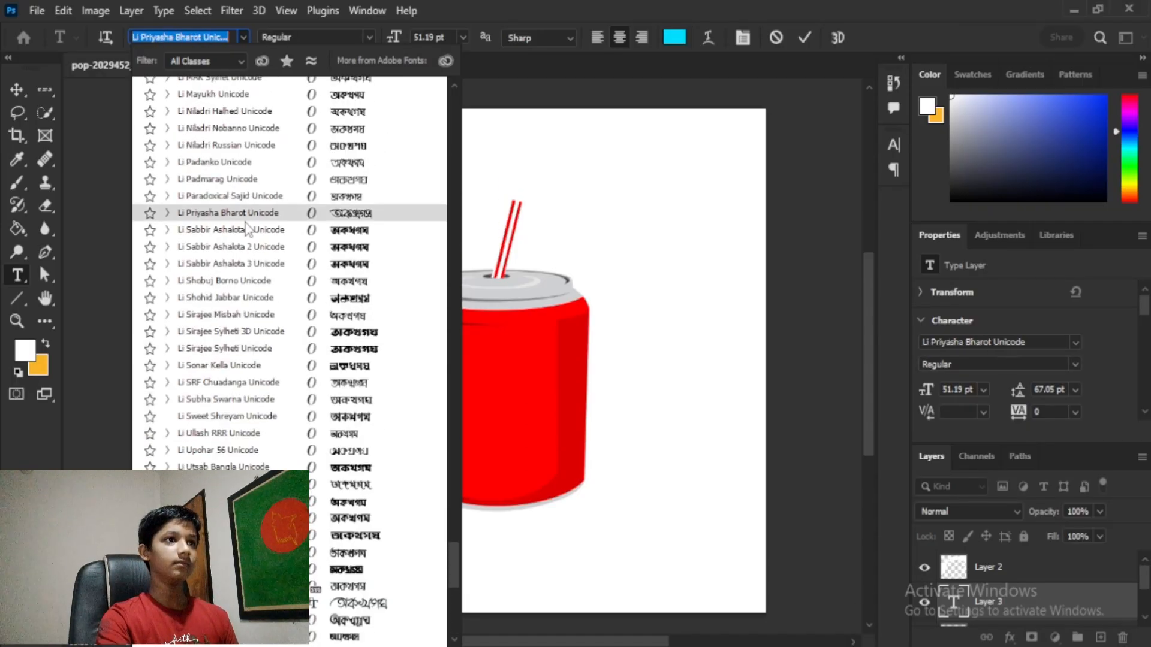
scroll(245, 223, up, 10)
click(455, 142)
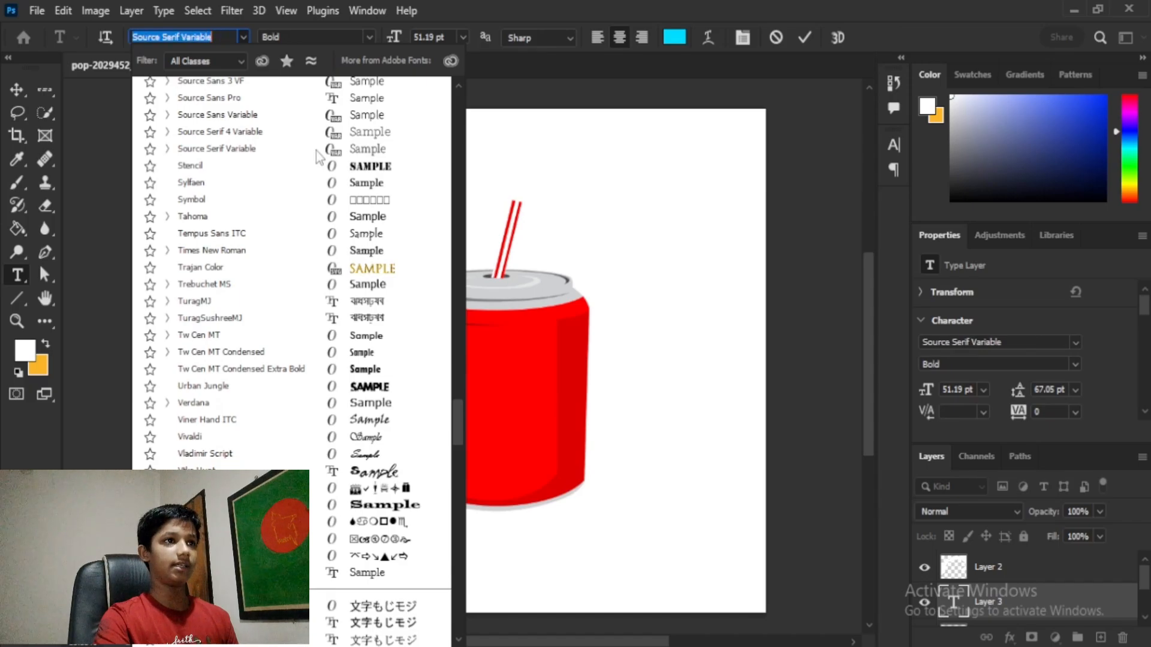
click(252, 167)
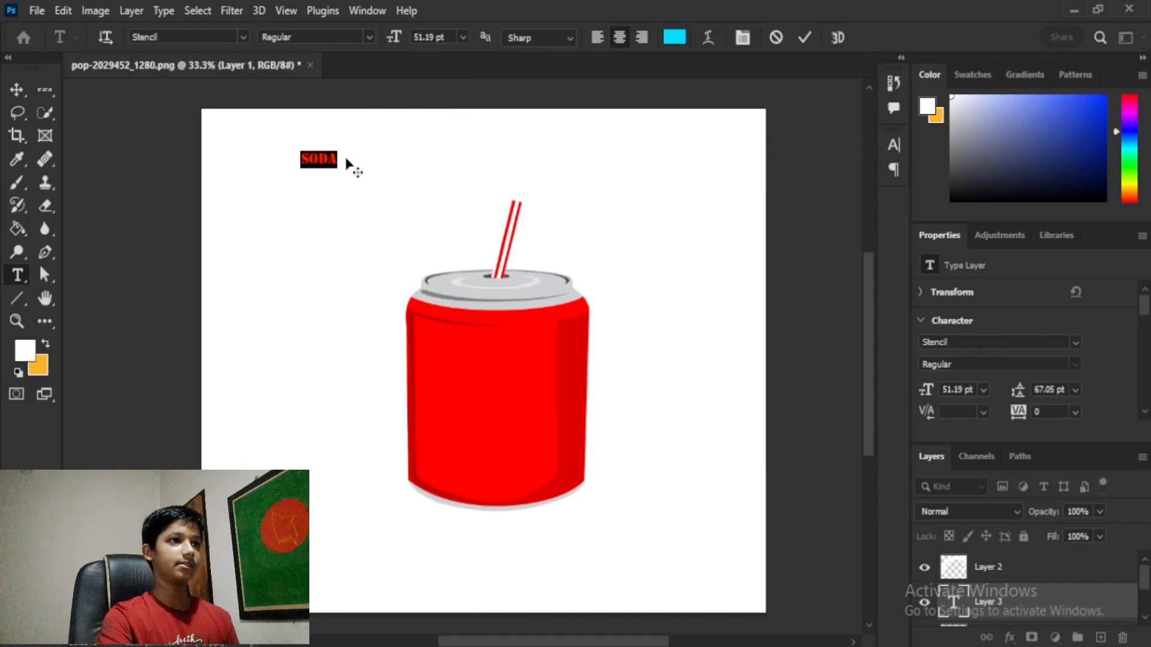
click(19, 105)
Step: Enlarge the SODA text greatly and position it above the can
click(14, 93)
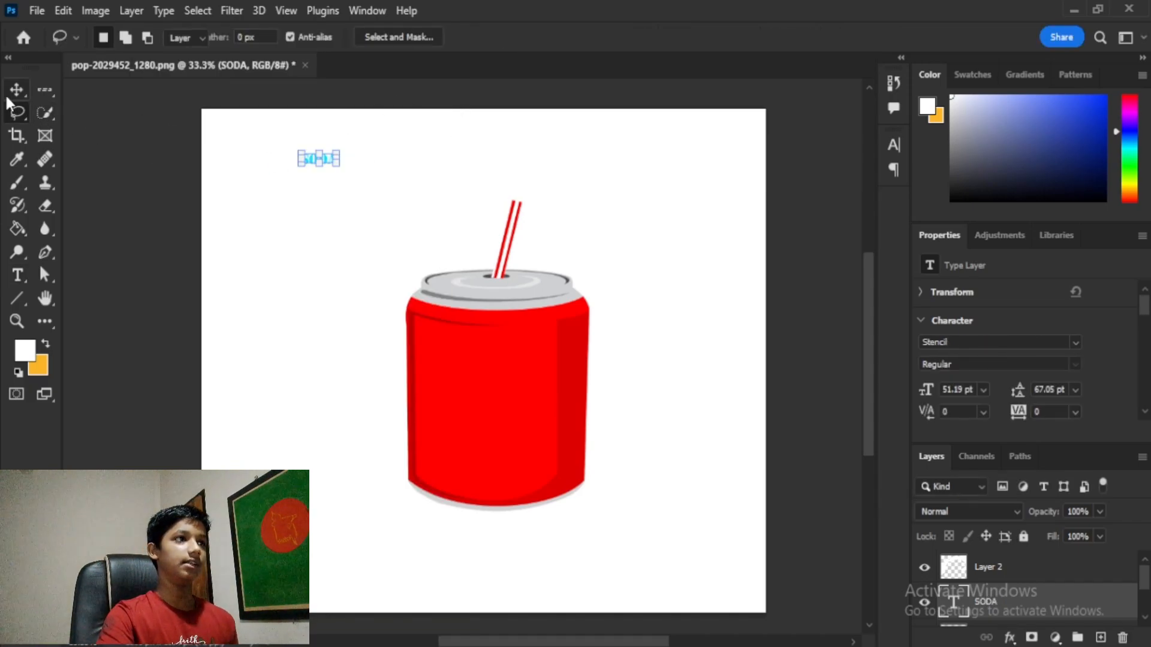
drag(335, 163, 651, 324)
drag(593, 252, 592, 225)
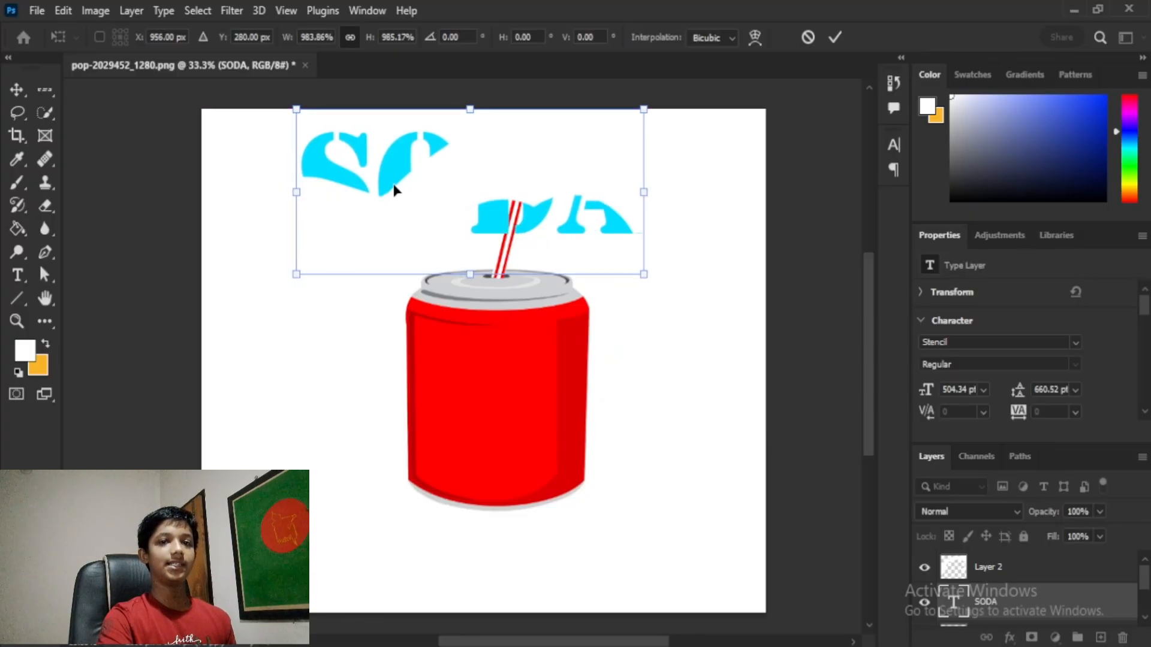
Step: Commit the resize and erase the white paint covering the SODA text
click(975, 567)
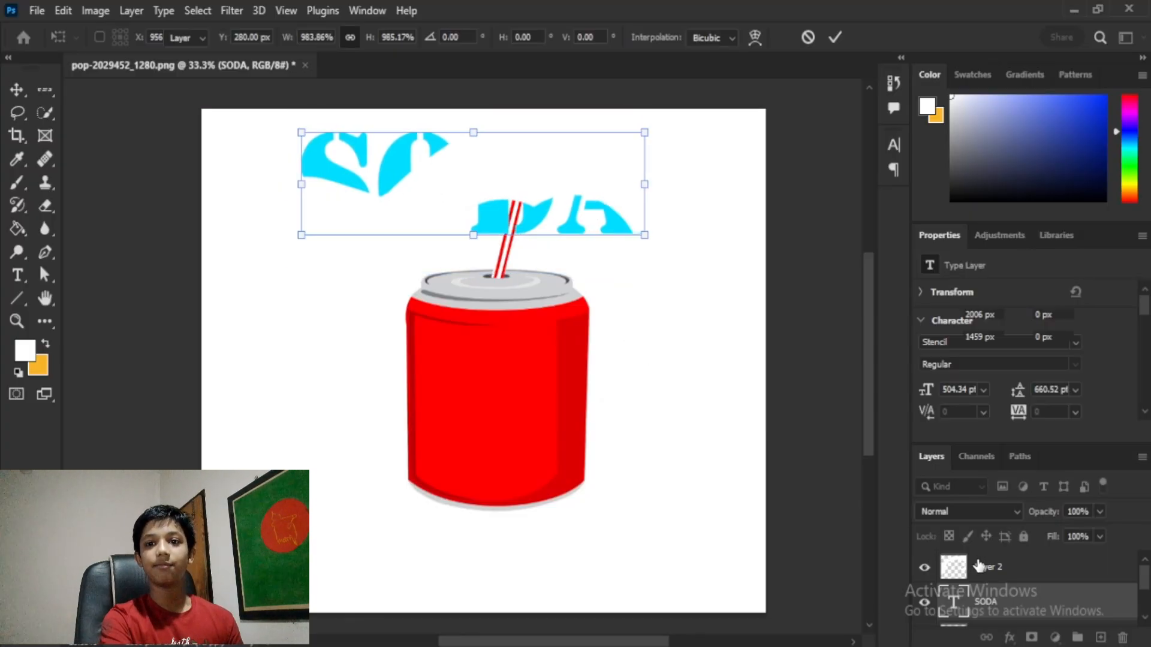
key(e)
mouse_move(637, 196)
mouse_down()
mouse_move(553, 129)
mouse_move(190, 255)
mouse_up()
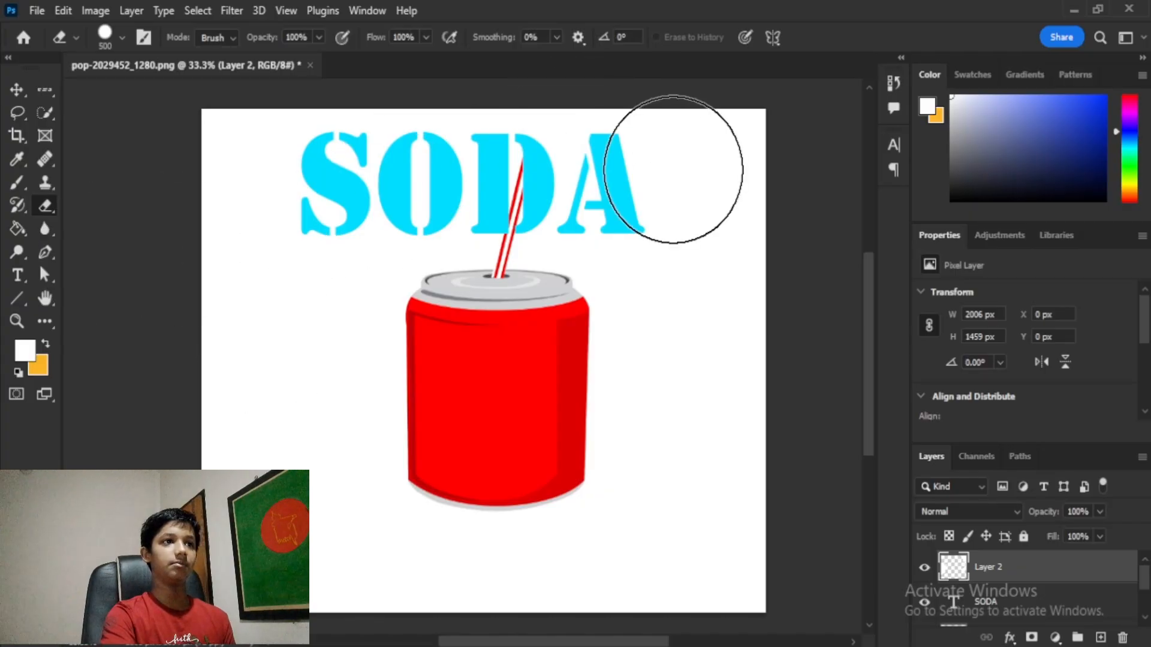
Step: Move the SODA text down onto the red can and scale it to about 37.58%
click(16, 90)
click(543, 189)
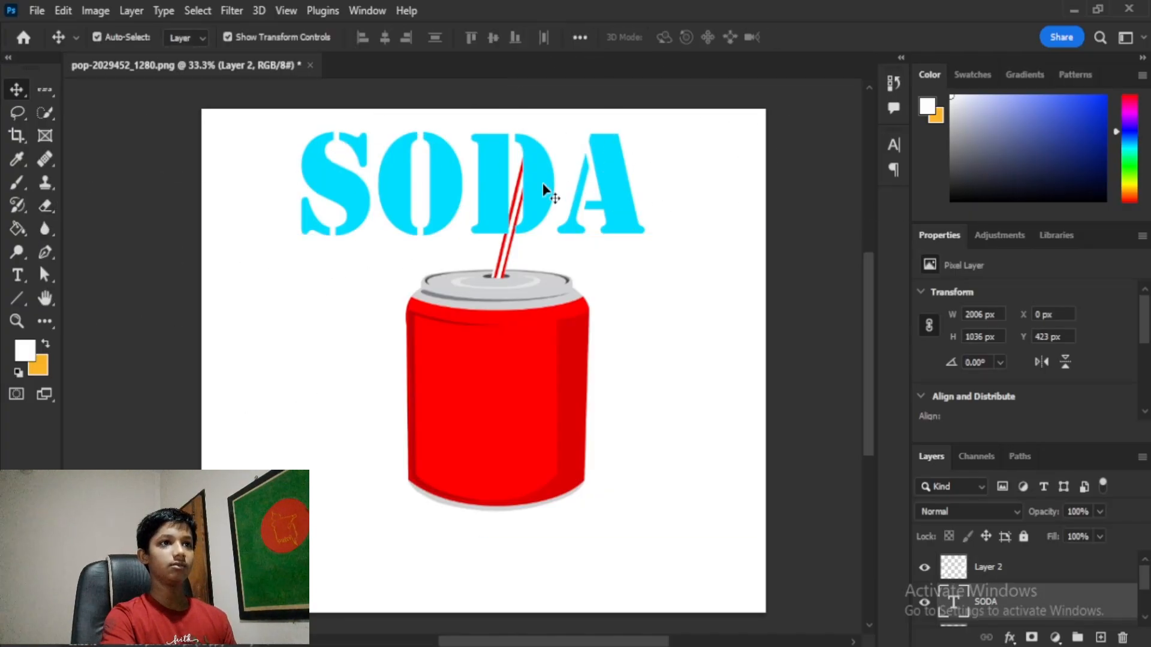
drag(547, 203, 602, 396)
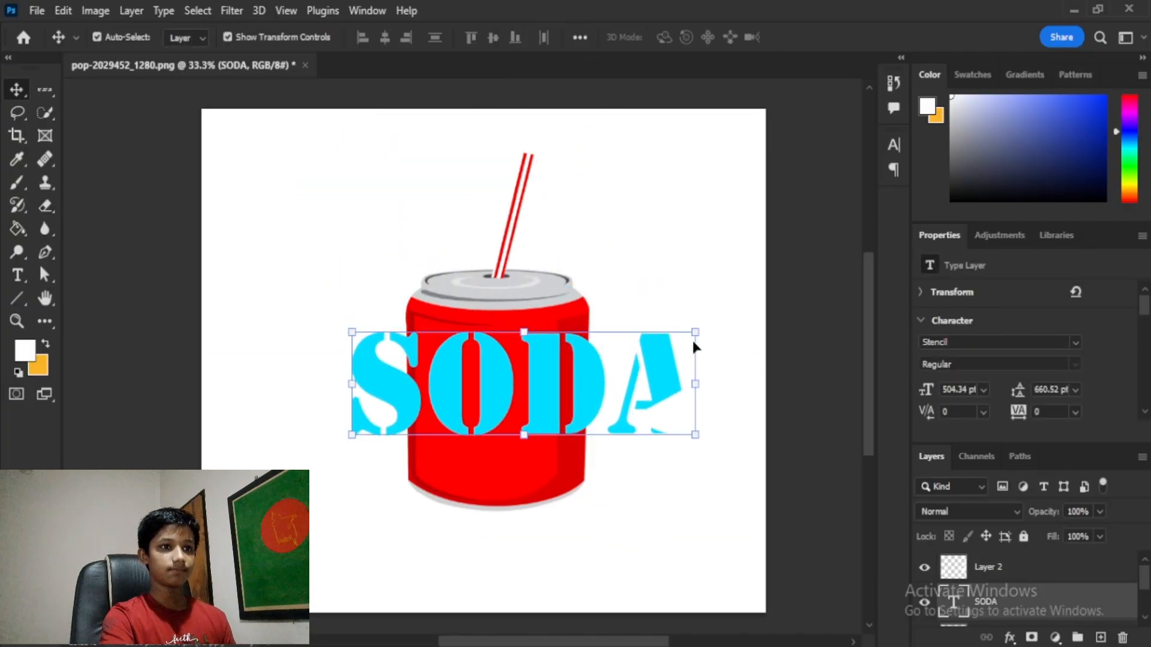
drag(695, 331, 525, 379)
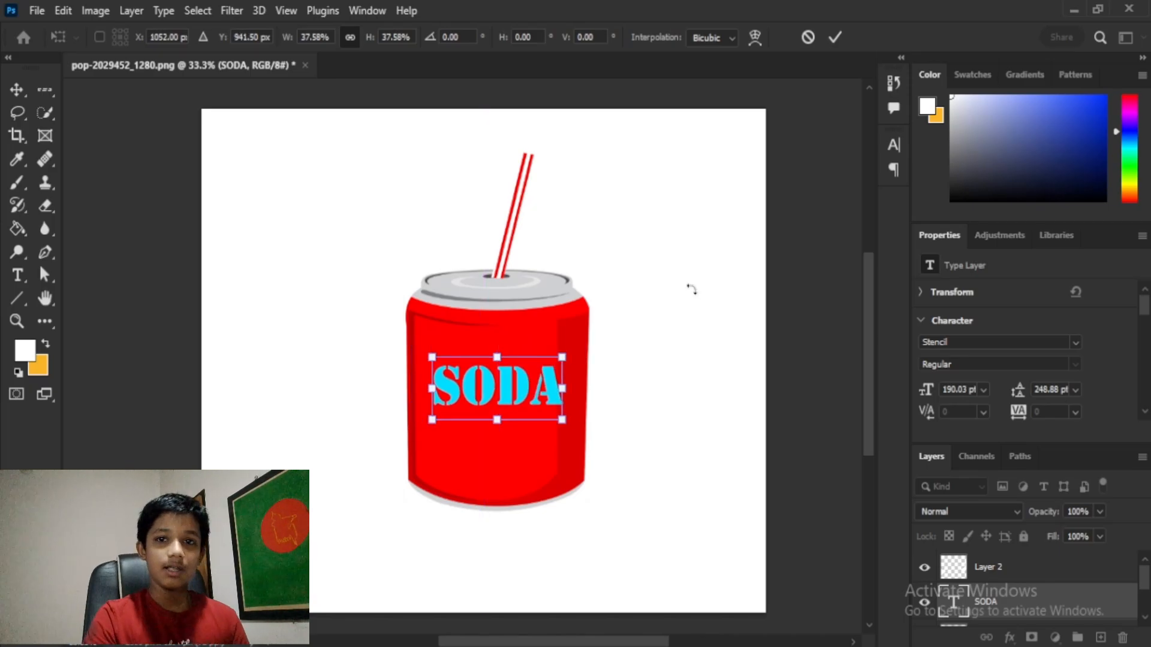
Step: Nudge the SODA text left, commit its resize, and add a new empty Layer 3
key(Left)
key(Left)
key(Left)
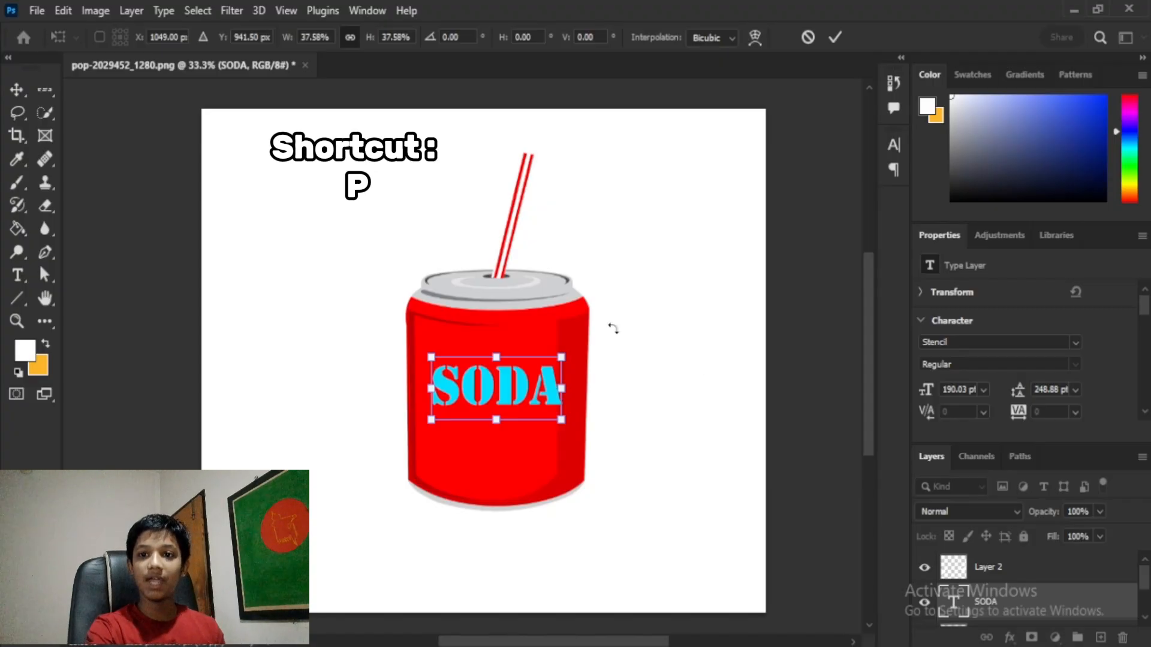
click(1033, 577)
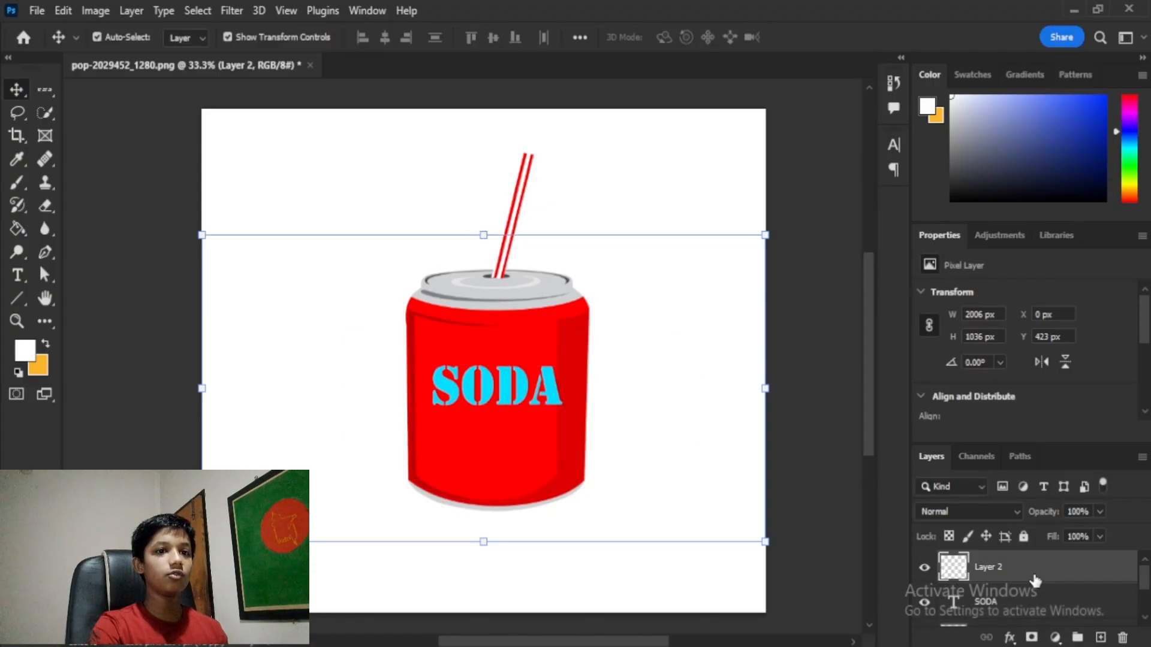
click(1101, 636)
key(p)
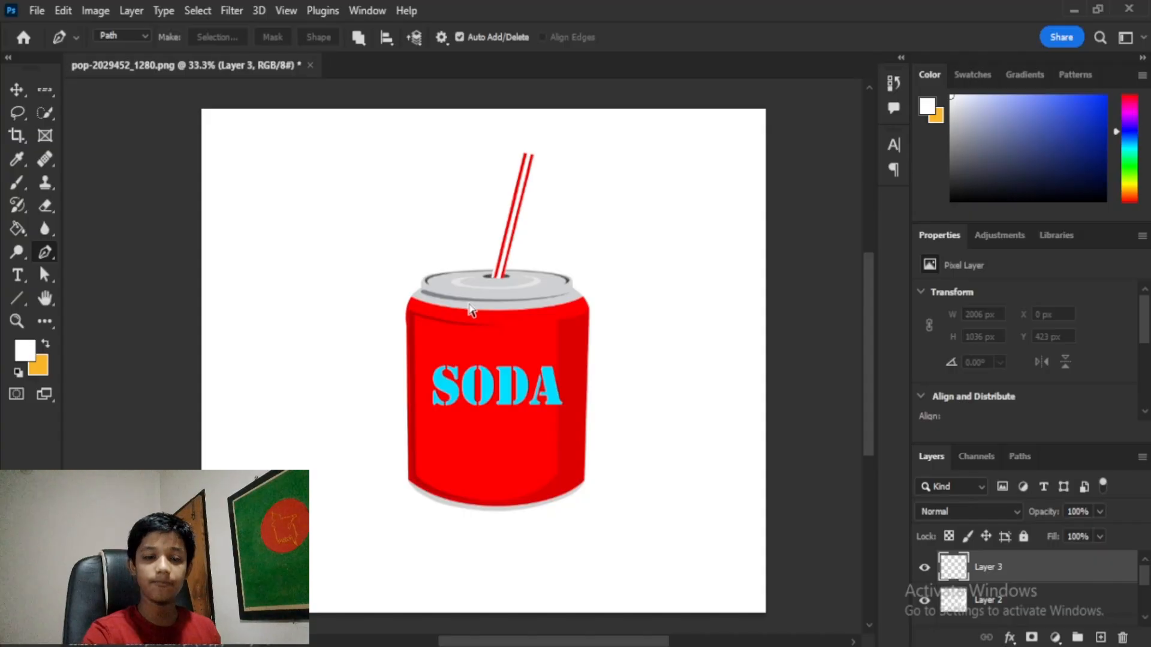
Step: Zoom in to 200% on the straw and lid and try a Quick Selection on the straw, then deselect
scroll(471, 308, up, 4)
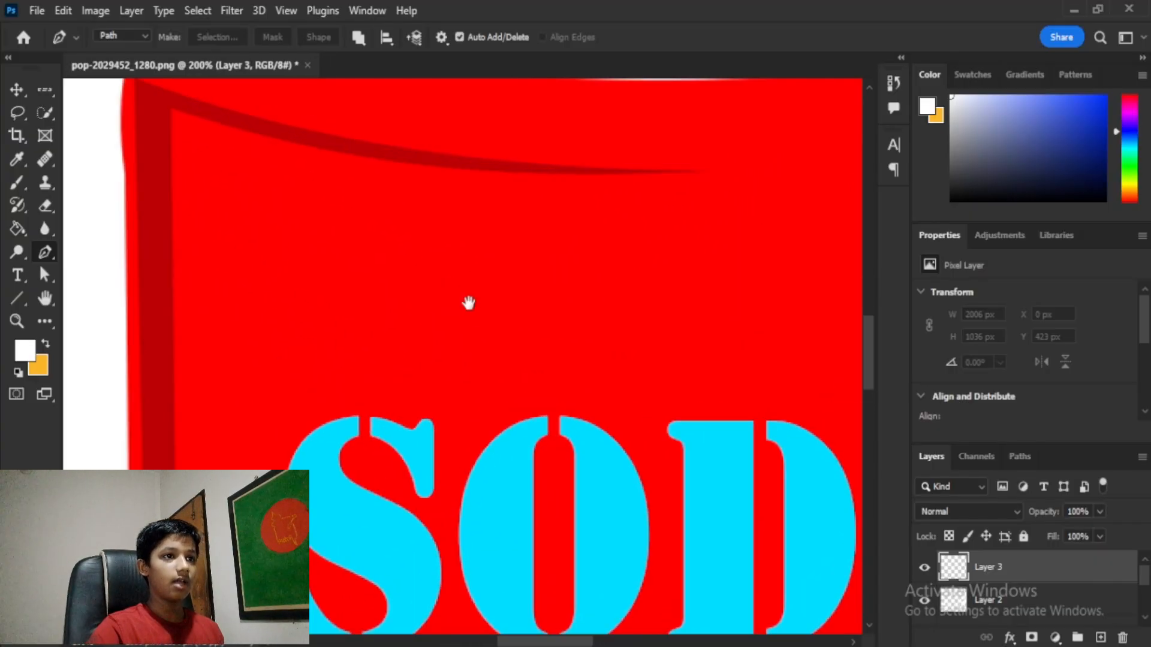
drag(468, 303, 465, 452)
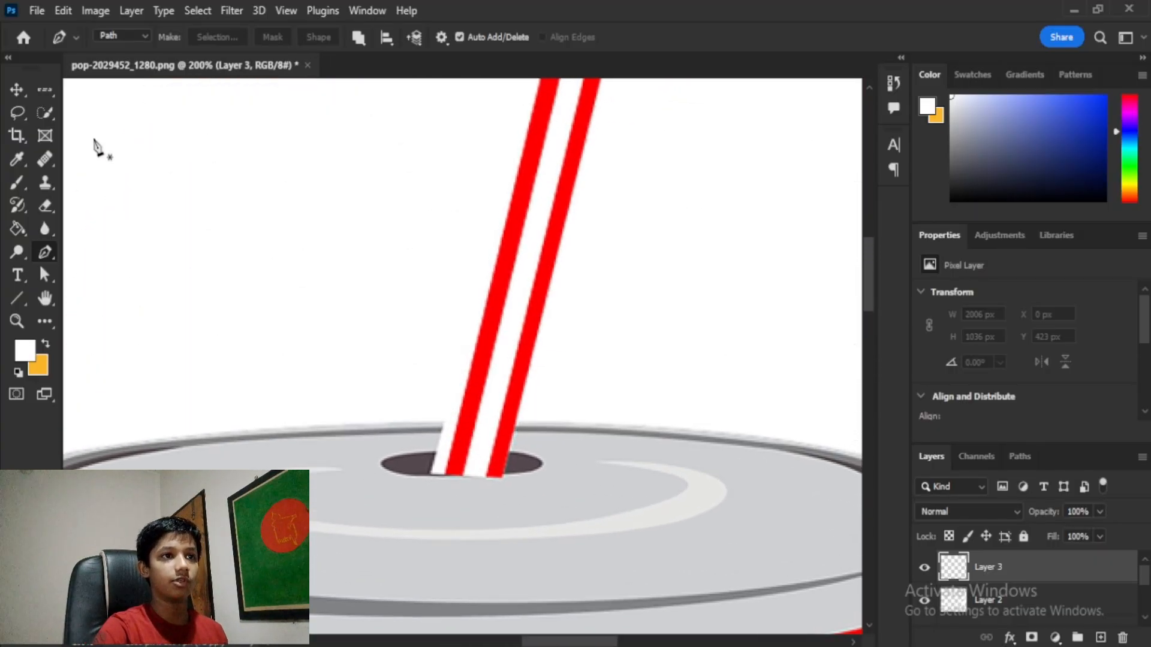
click(41, 111)
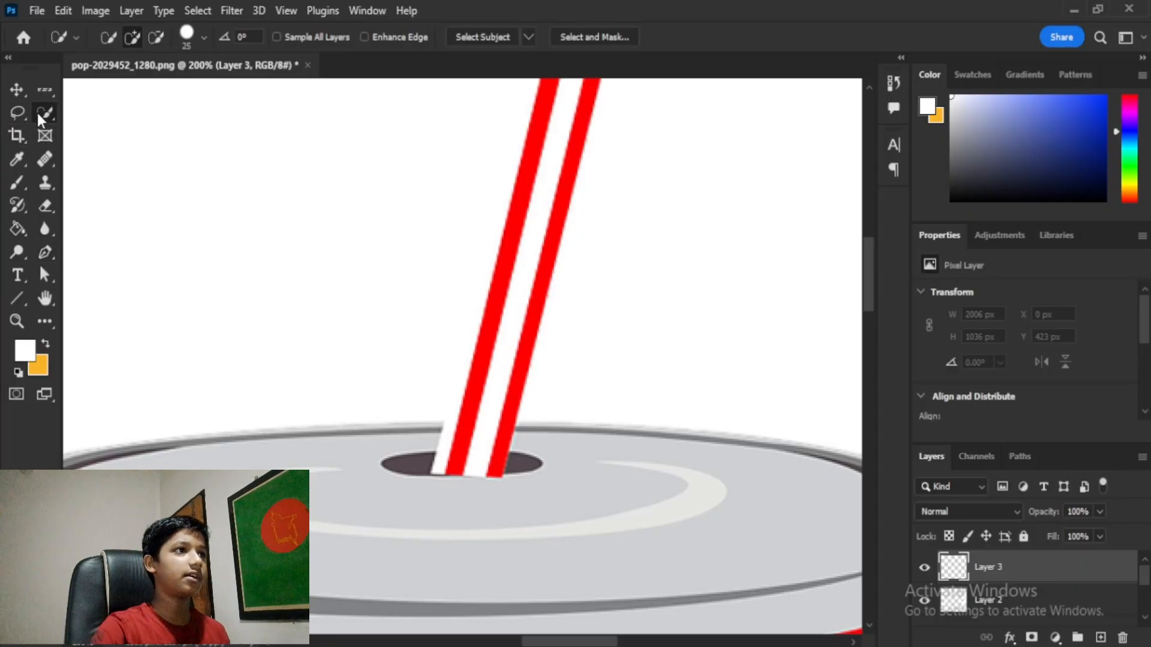
drag(470, 437, 522, 288)
key(ctrl+d)
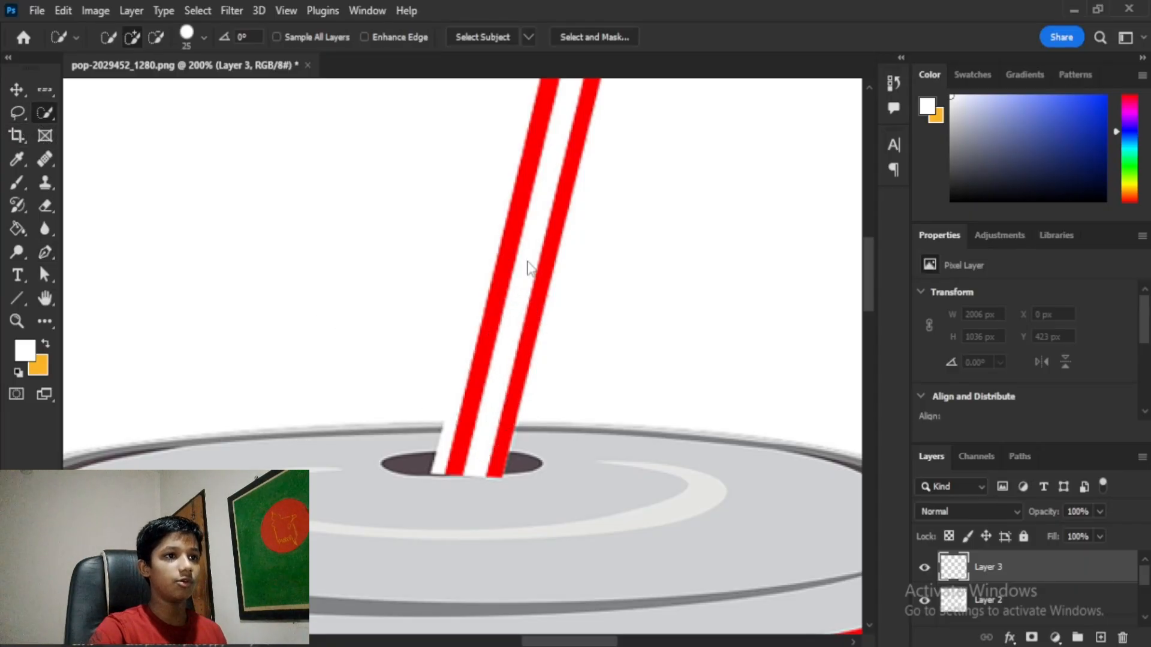
Step: With Layer 1 active, brush a Quick Selection up the full straw, then drop it
scroll(1029, 592, down, 3)
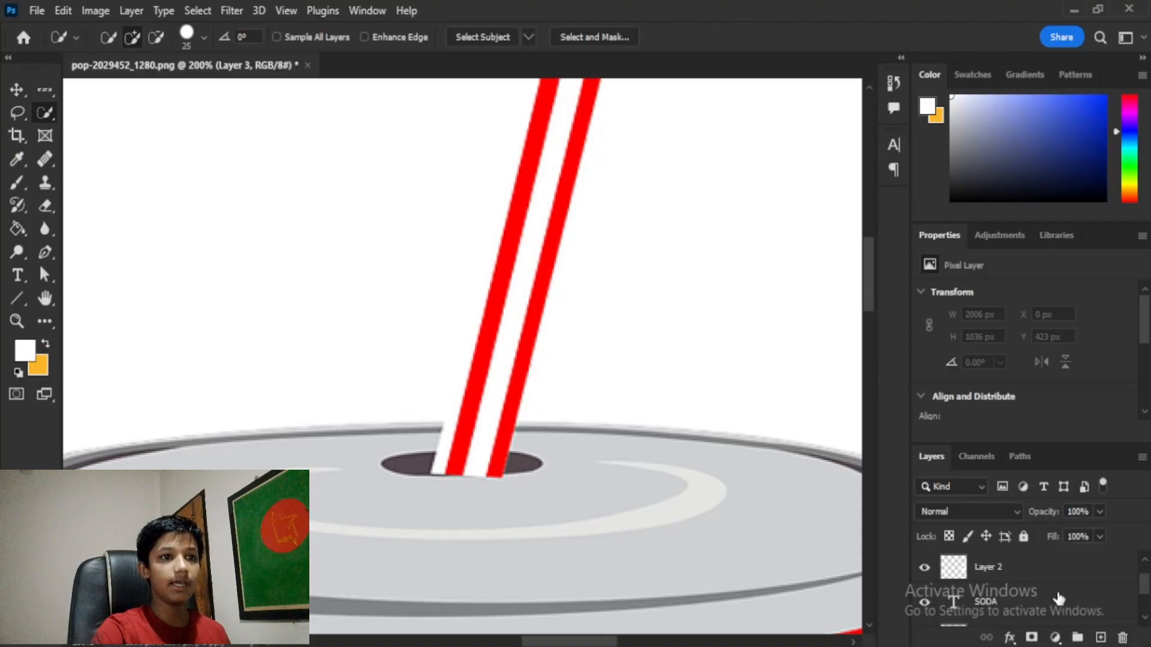
click(1012, 601)
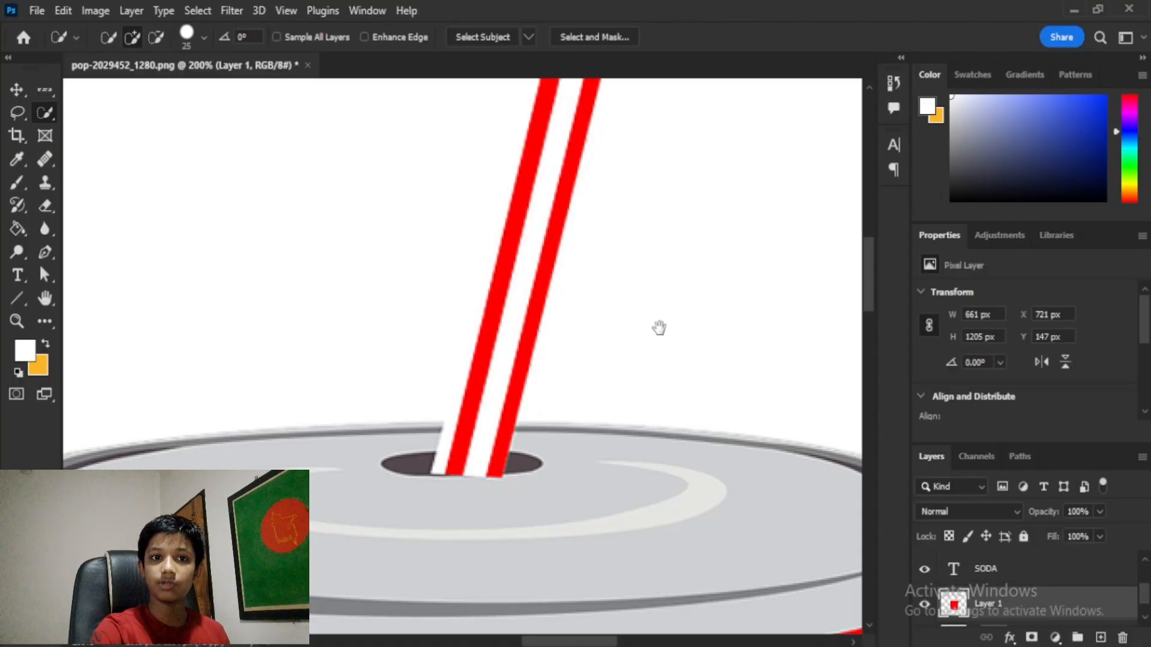
drag(660, 326, 603, 406)
mouse_move(418, 509)
mouse_down()
mouse_move(488, 247)
mouse_move(526, 161)
mouse_move(501, 403)
mouse_up()
mouse_move(517, 271)
mouse_down()
mouse_move(543, 156)
mouse_move(507, 500)
mouse_up()
drag(508, 494, 519, 402)
drag(503, 523, 491, 318)
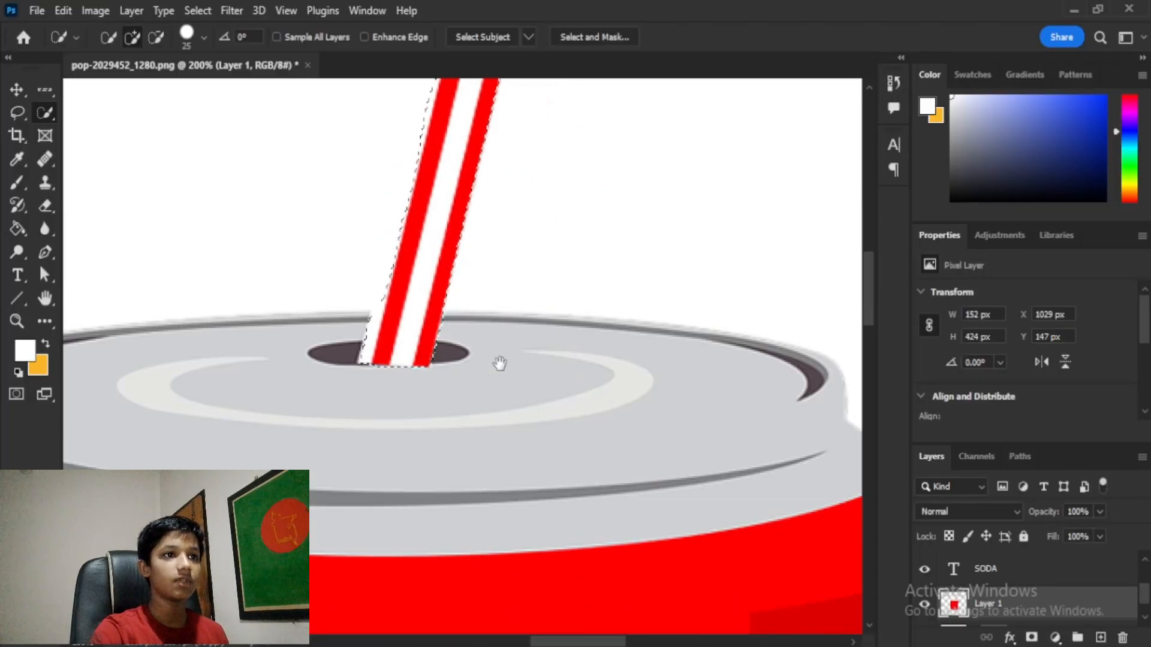
key(ctrl+d)
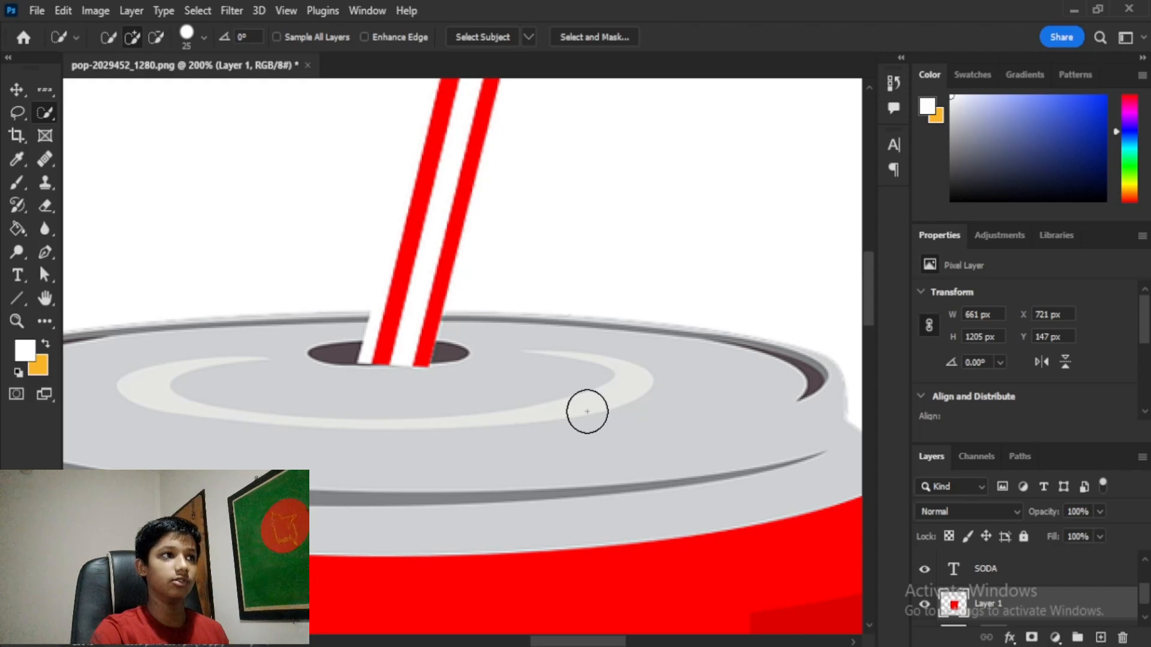
key(p)
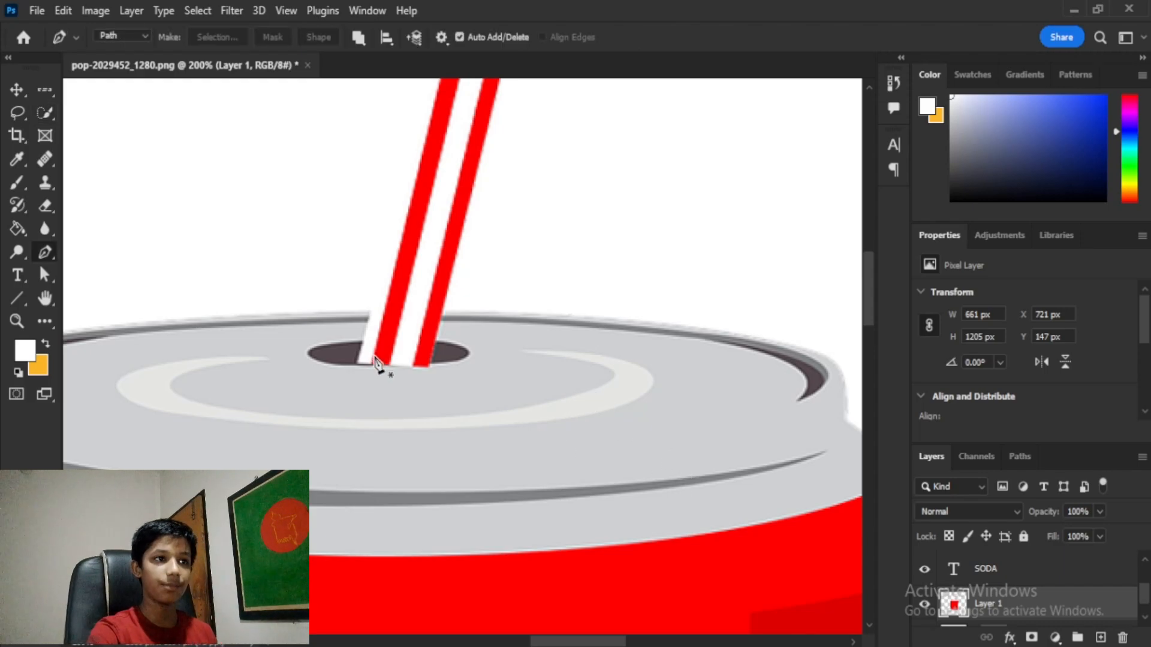
click(424, 365)
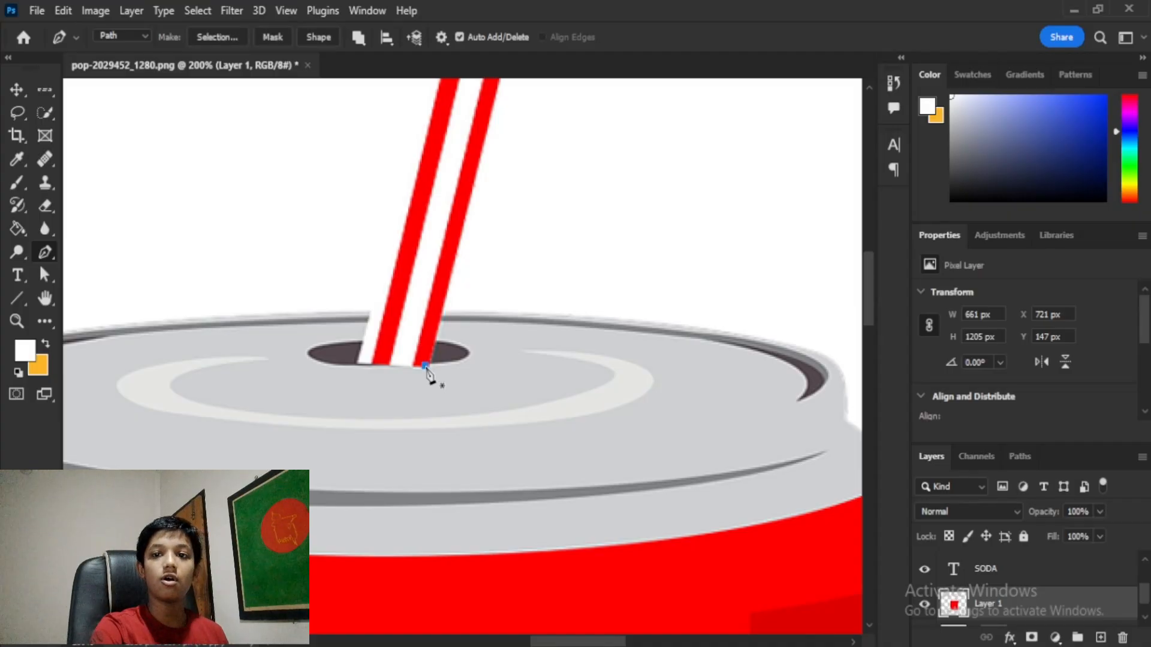
click(394, 364)
click(364, 365)
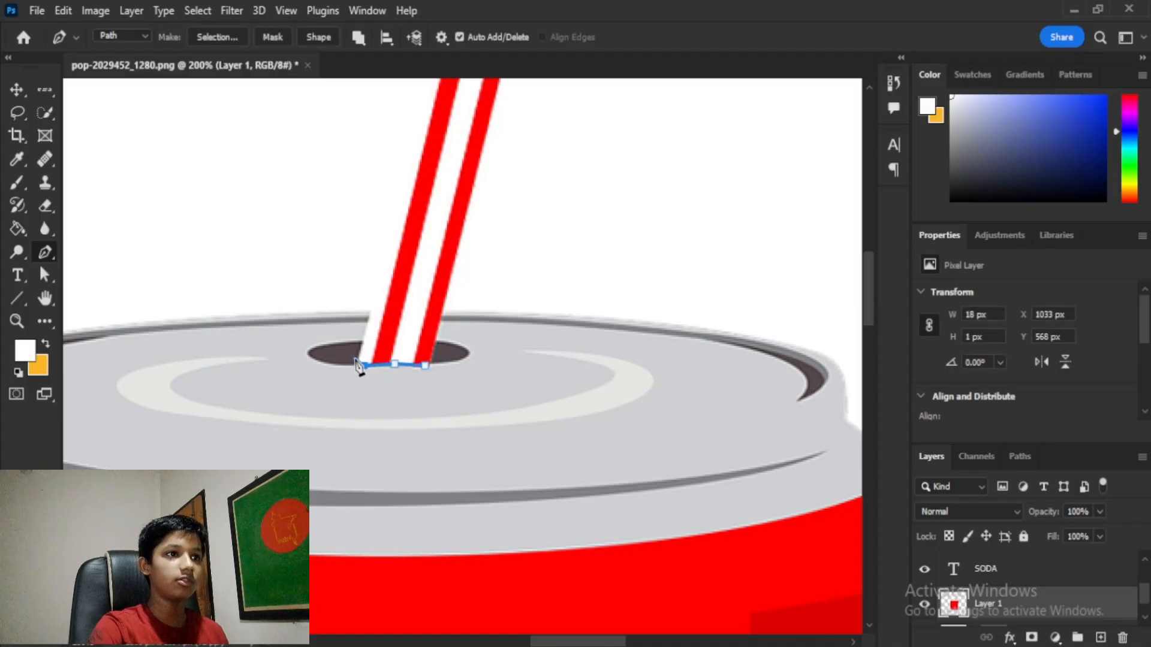
drag(422, 210, 380, 537)
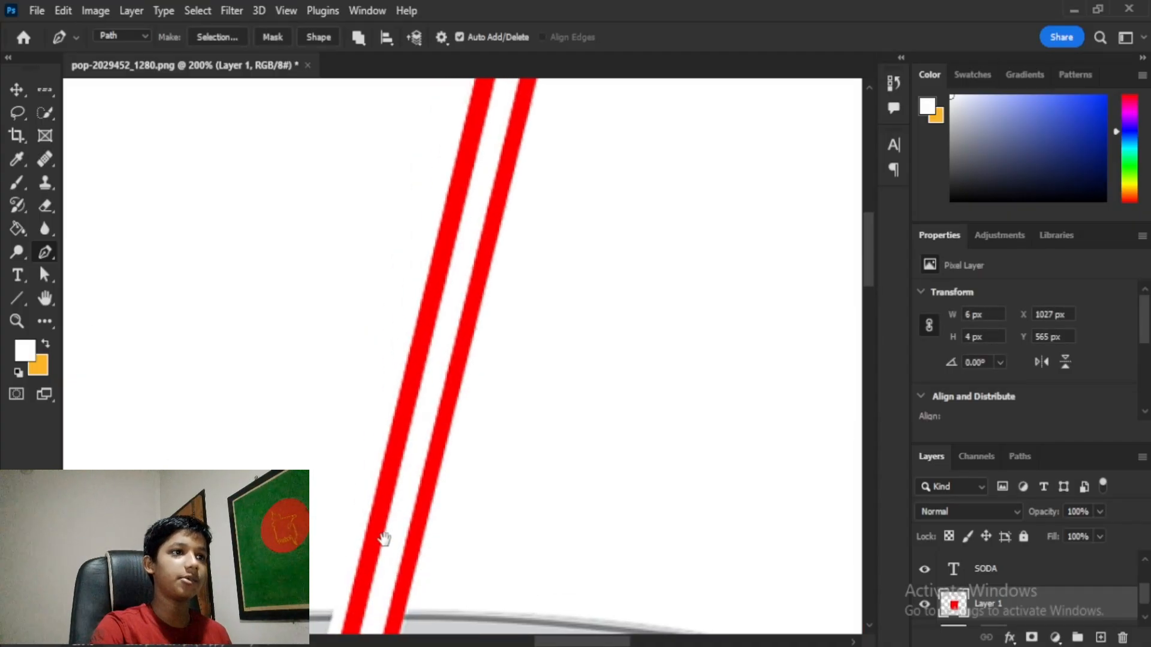
click(410, 347)
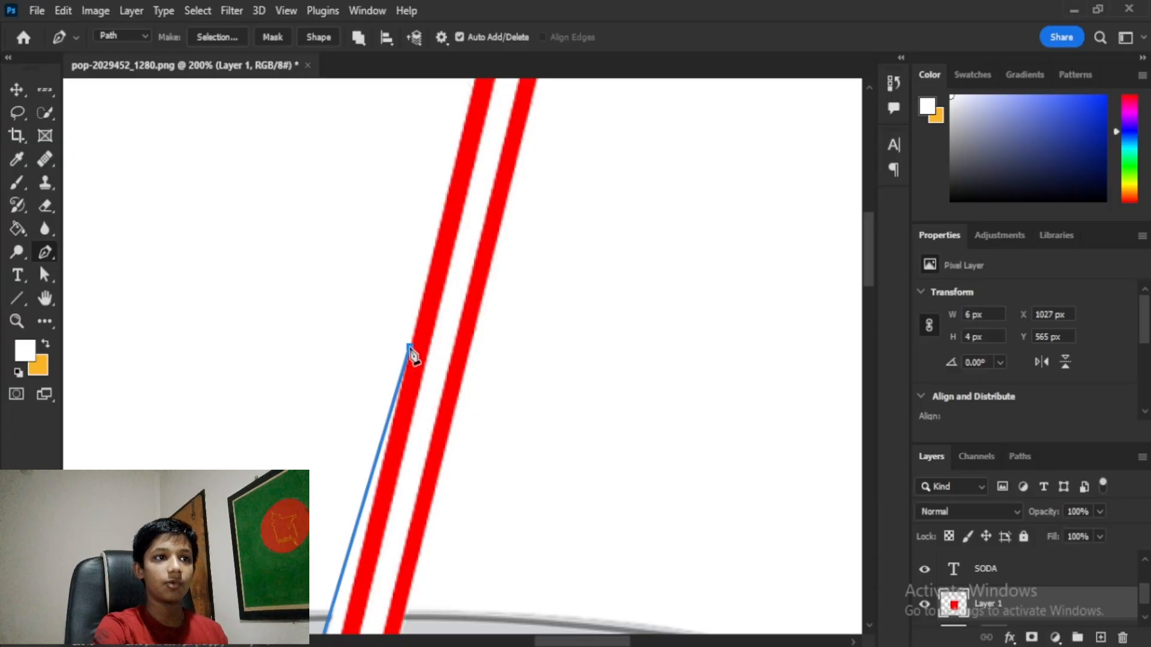
drag(414, 357, 433, 134)
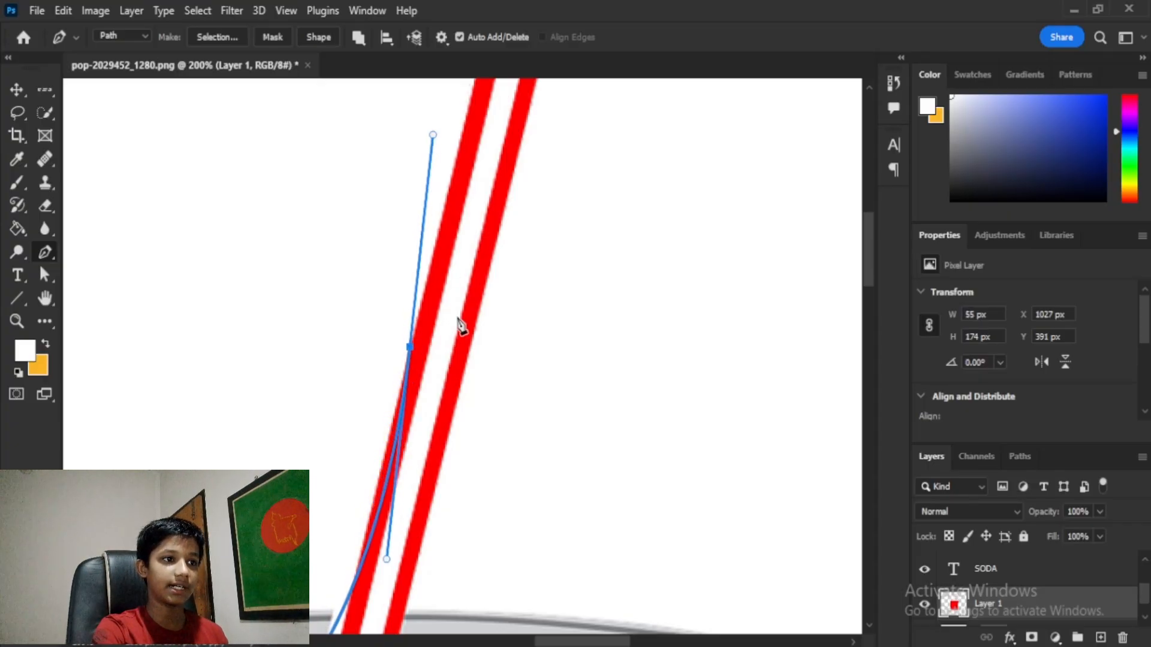
drag(465, 386, 455, 443)
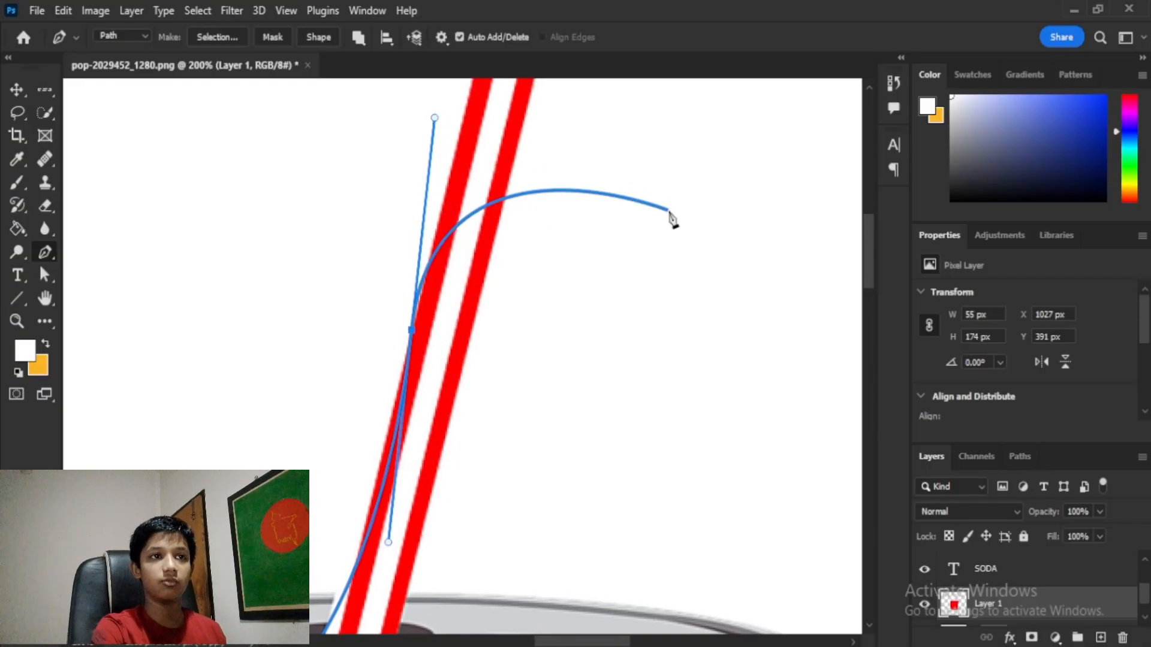
alt+click(412, 329)
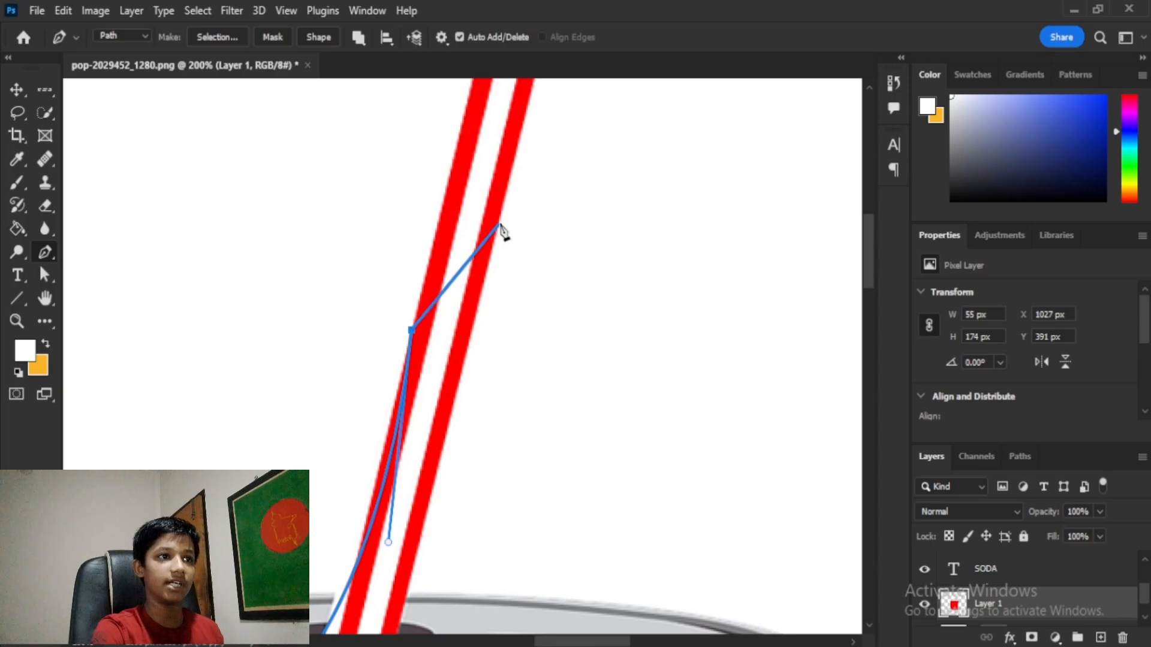
drag(461, 321, 405, 411)
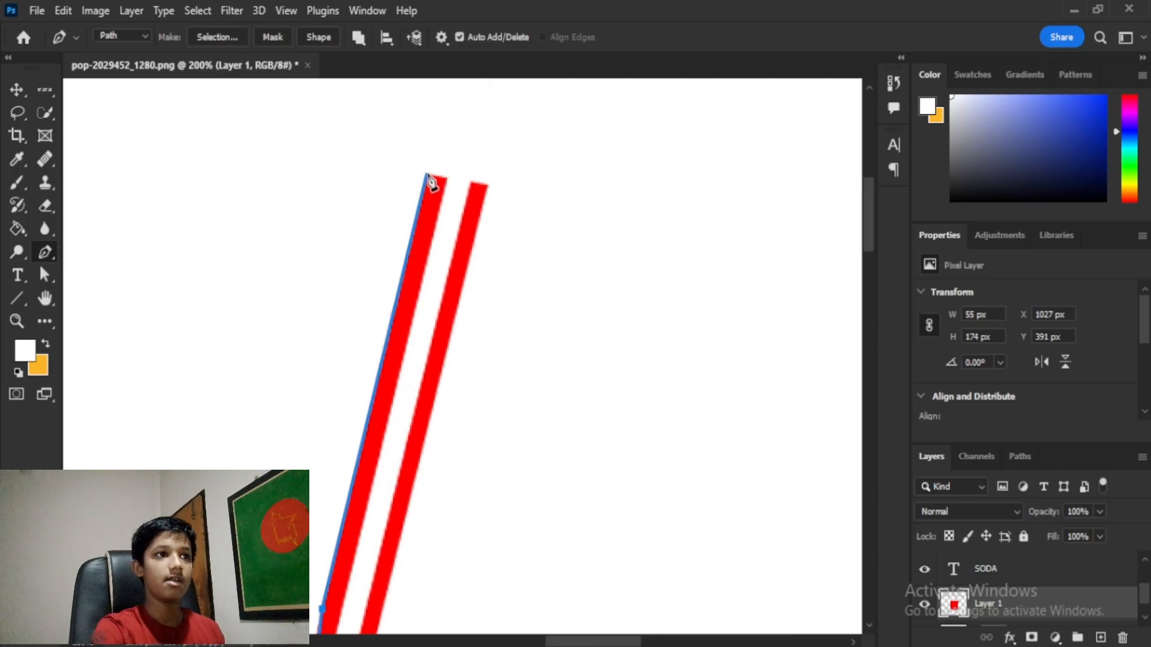
drag(426, 172, 570, 180)
drag(454, 311, 468, 336)
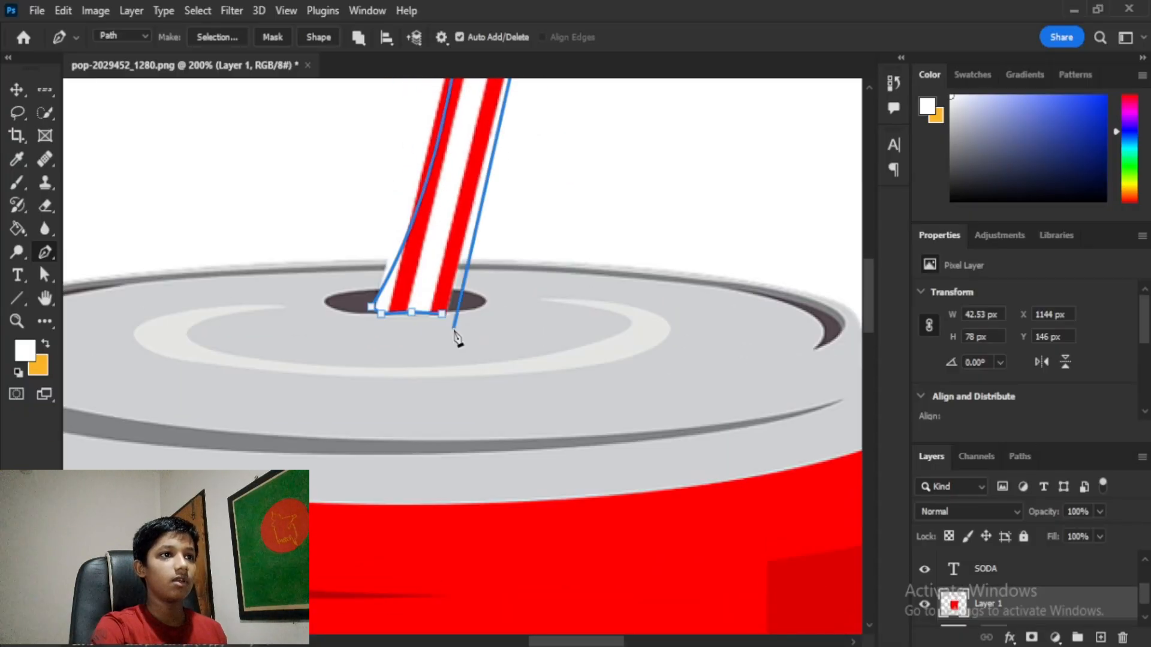
click(441, 317)
drag(512, 300, 474, 460)
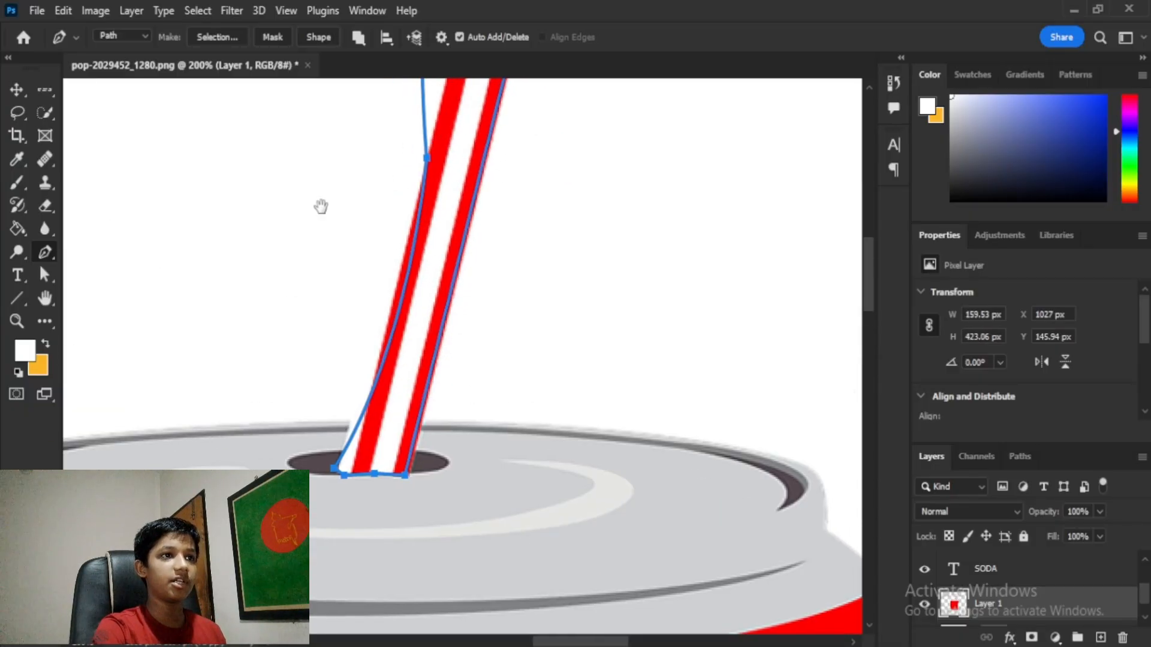
click(224, 39)
click(662, 160)
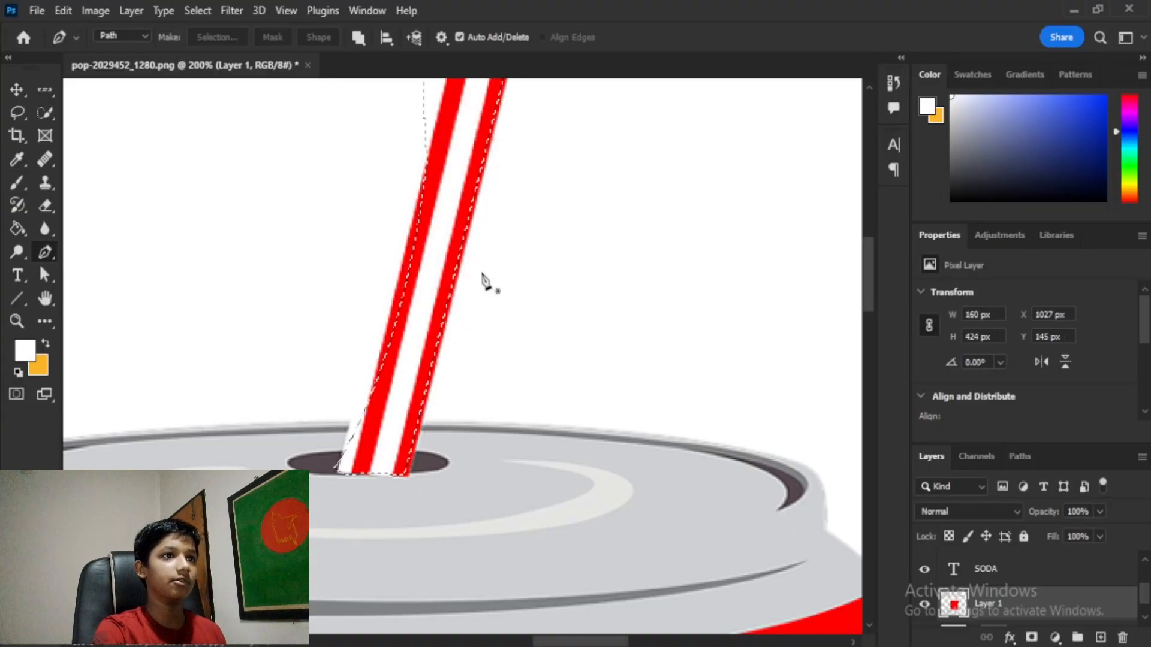
key(ctrl+d)
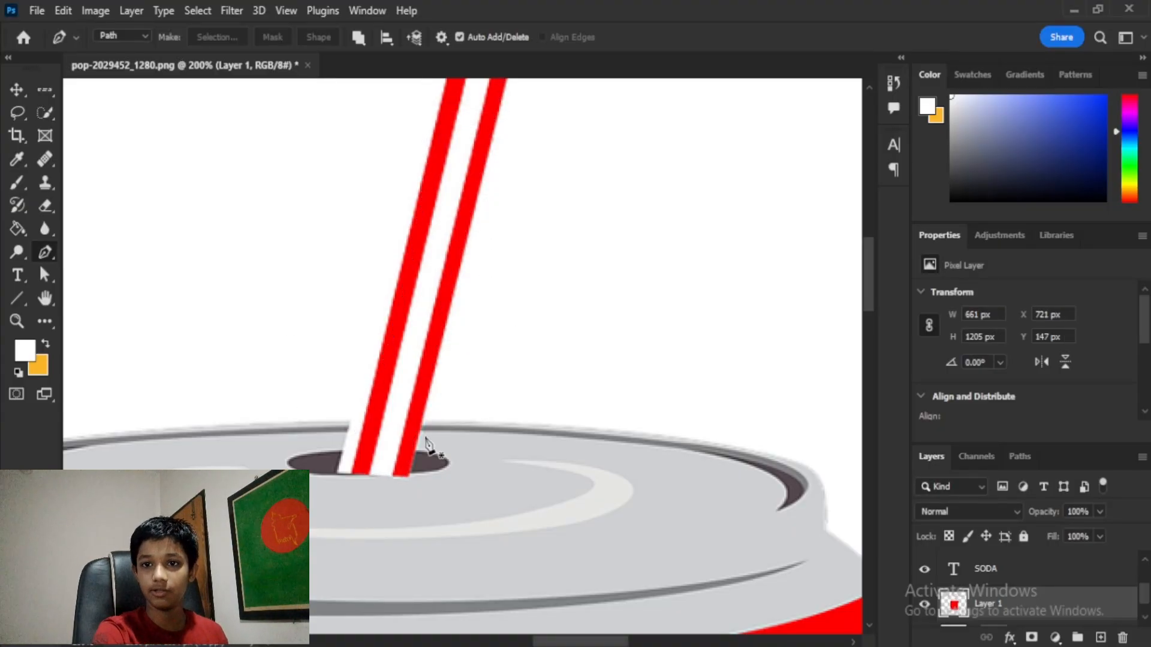
click(370, 469)
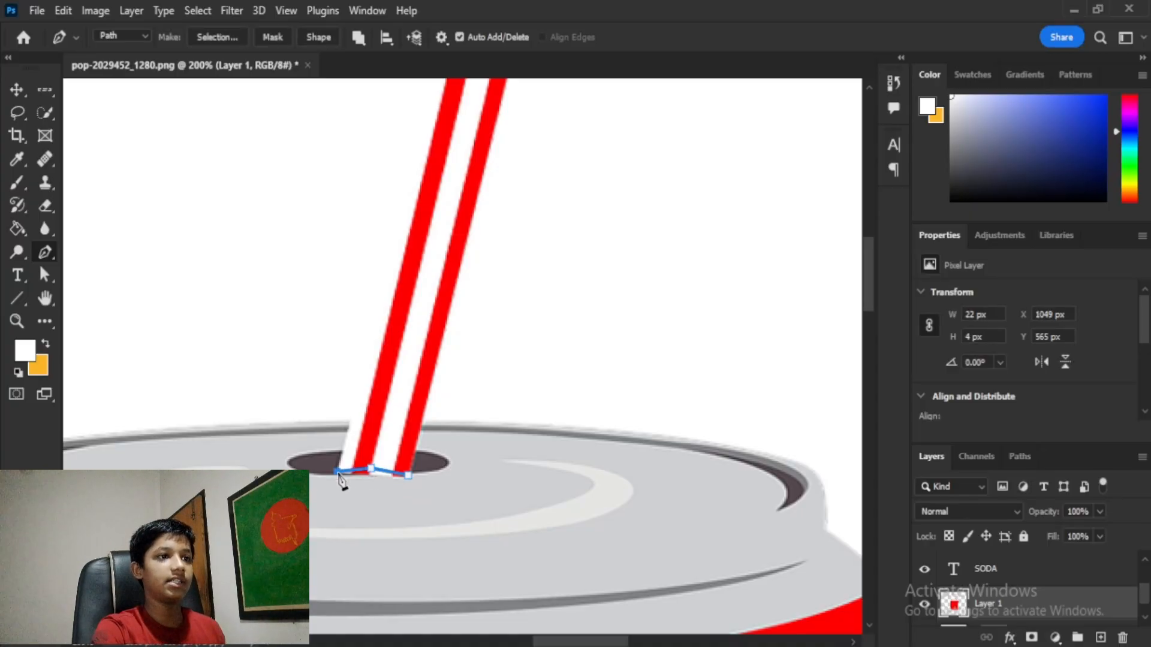
drag(407, 246, 519, 226)
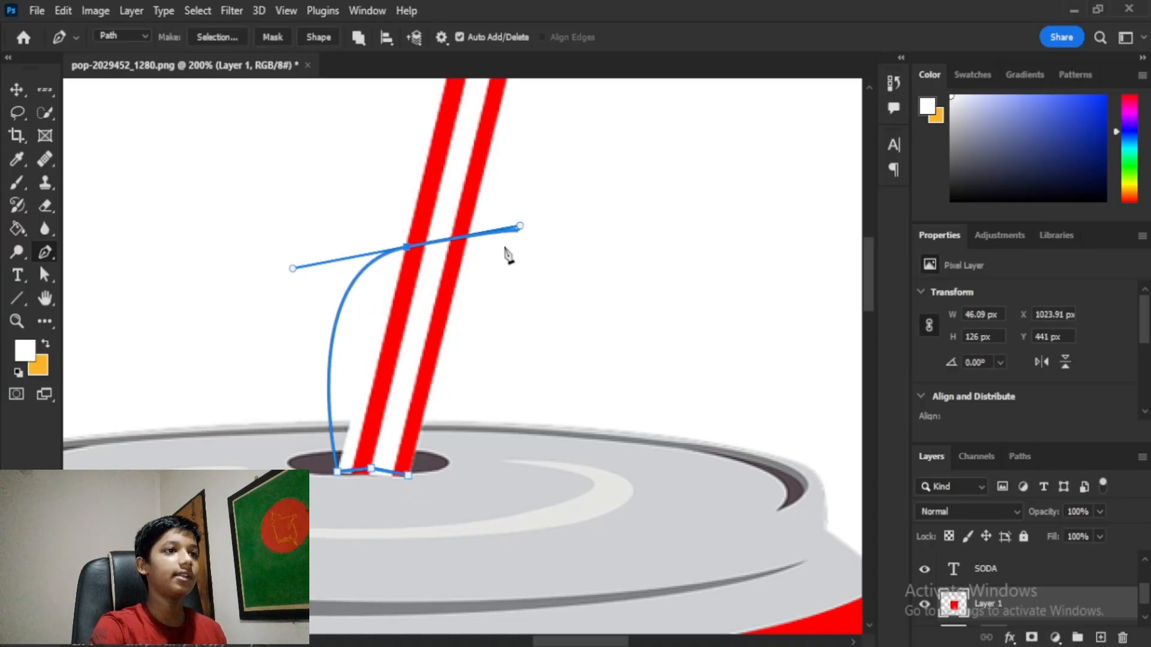
click(409, 478)
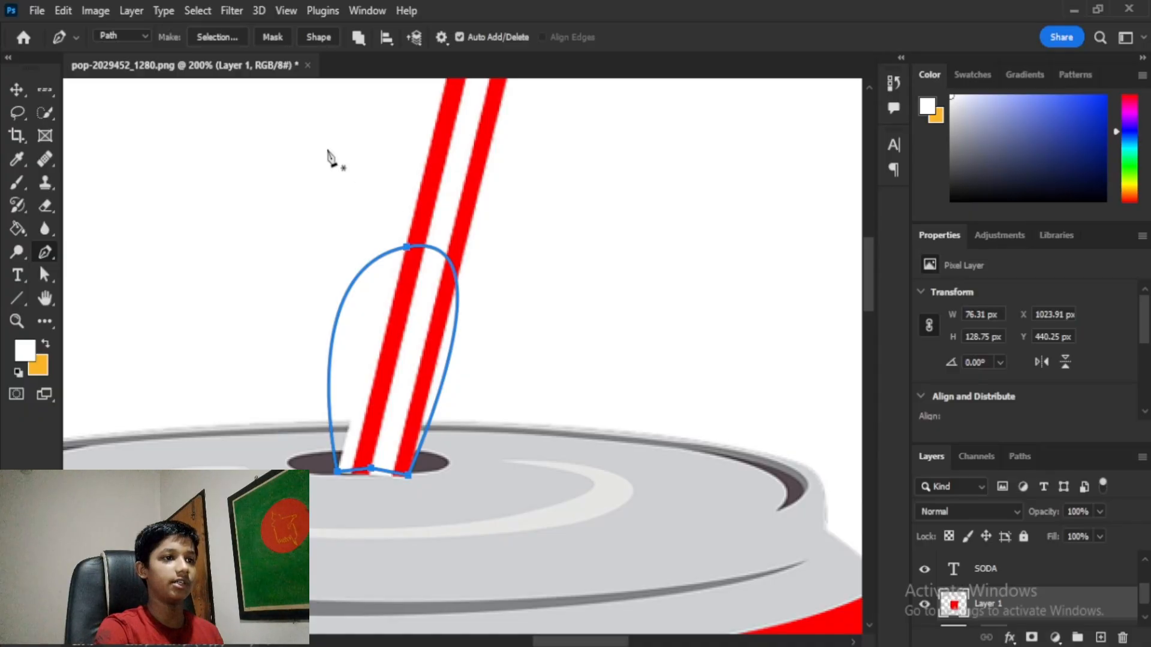
click(217, 37)
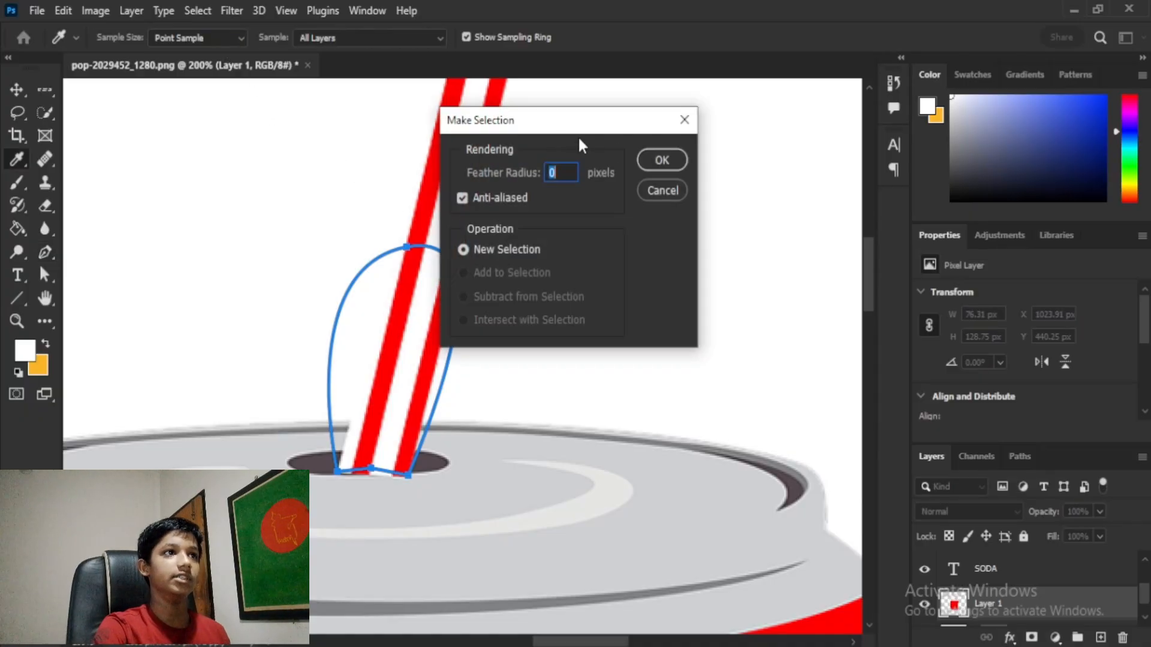
click(663, 157)
click(16, 89)
drag(332, 303, 647, 284)
key(ctrl+z)
key(ctrl+d)
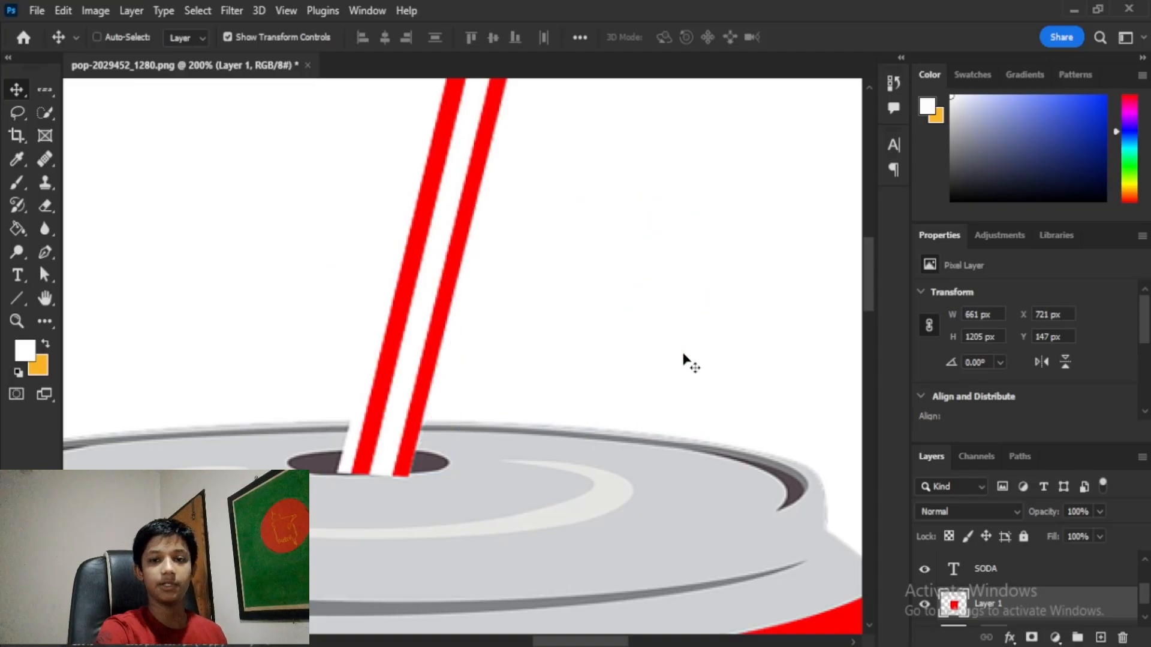
Step: Fit the full canvas, with the red can, striped straw and SODA title, on screen
key(ctrl+0)
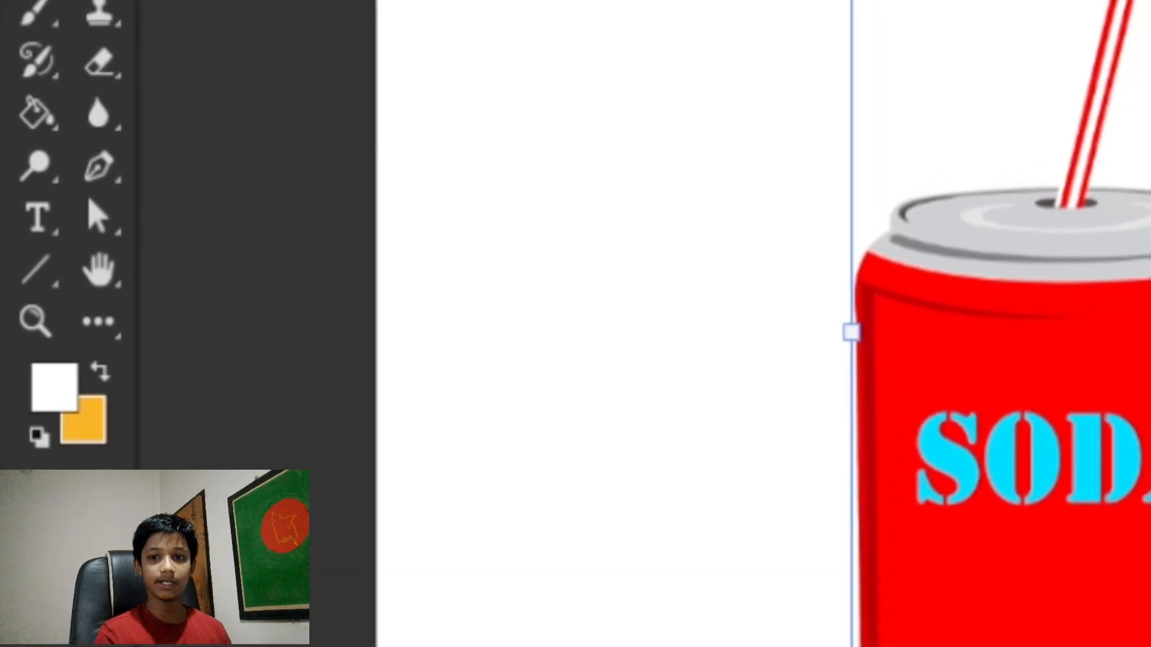
key(Return)
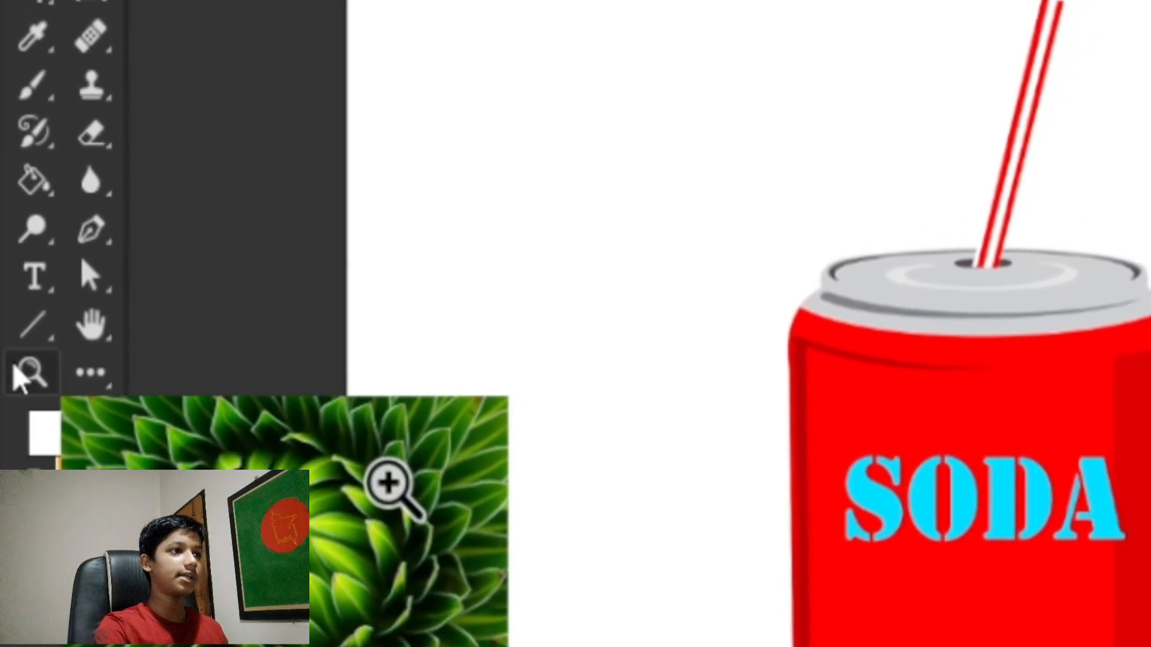
click(14, 362)
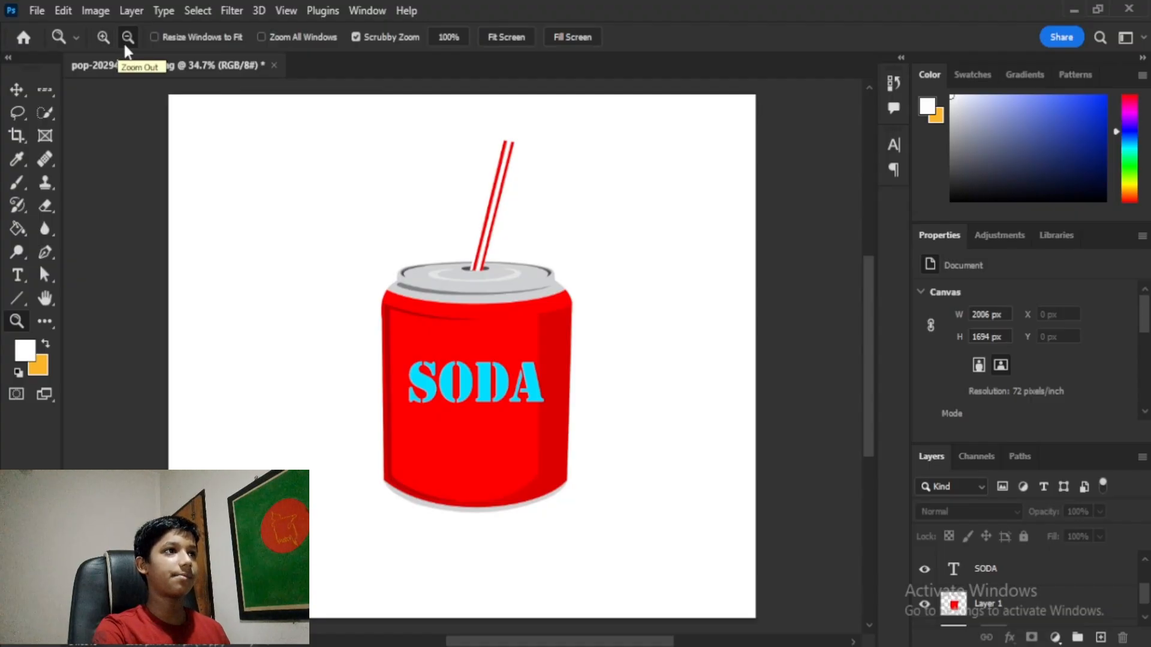
Step: Zoom out from the can and then back in with the Zoom tool
click(502, 306)
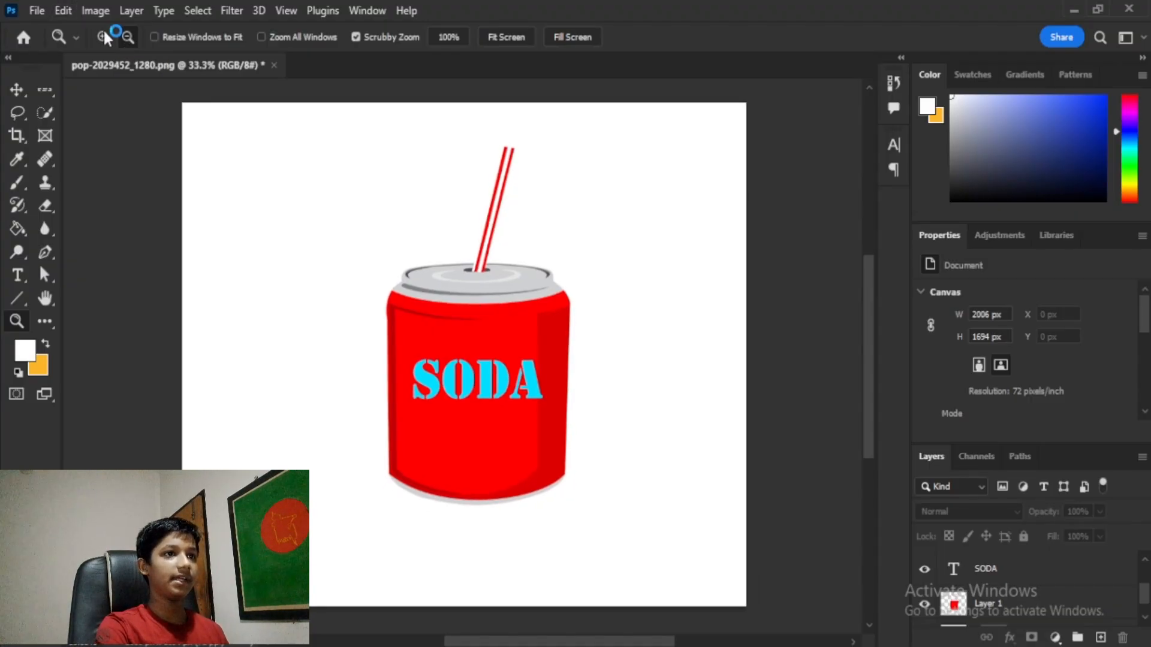
click(484, 340)
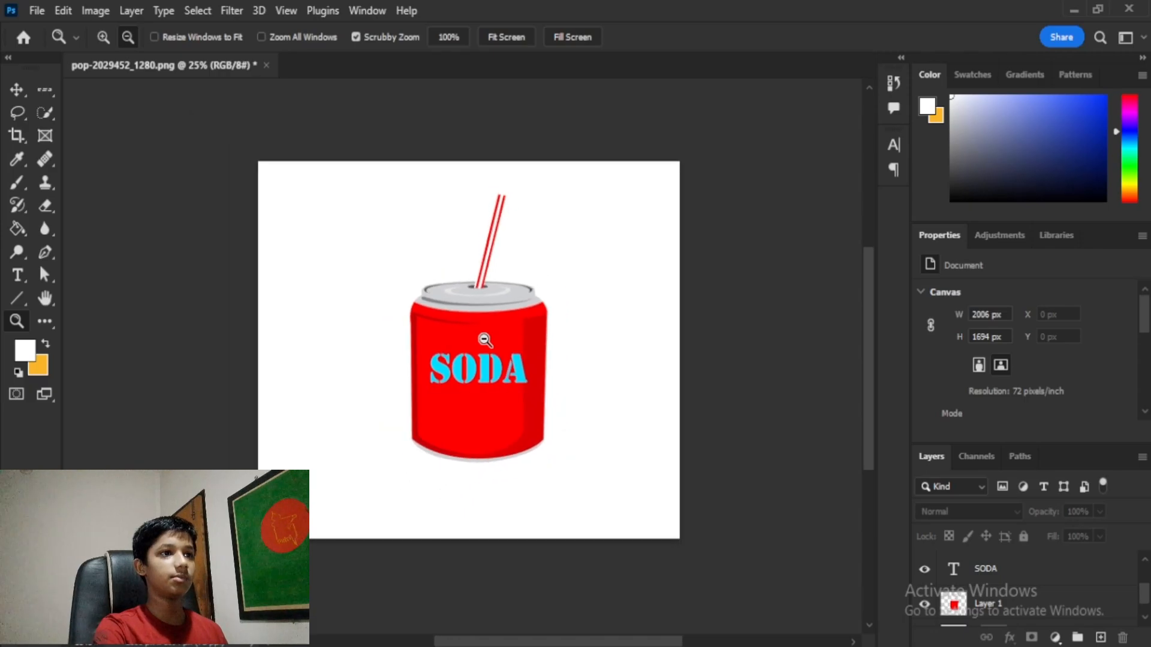
click(484, 340)
click(485, 340)
click(484, 340)
click(485, 340)
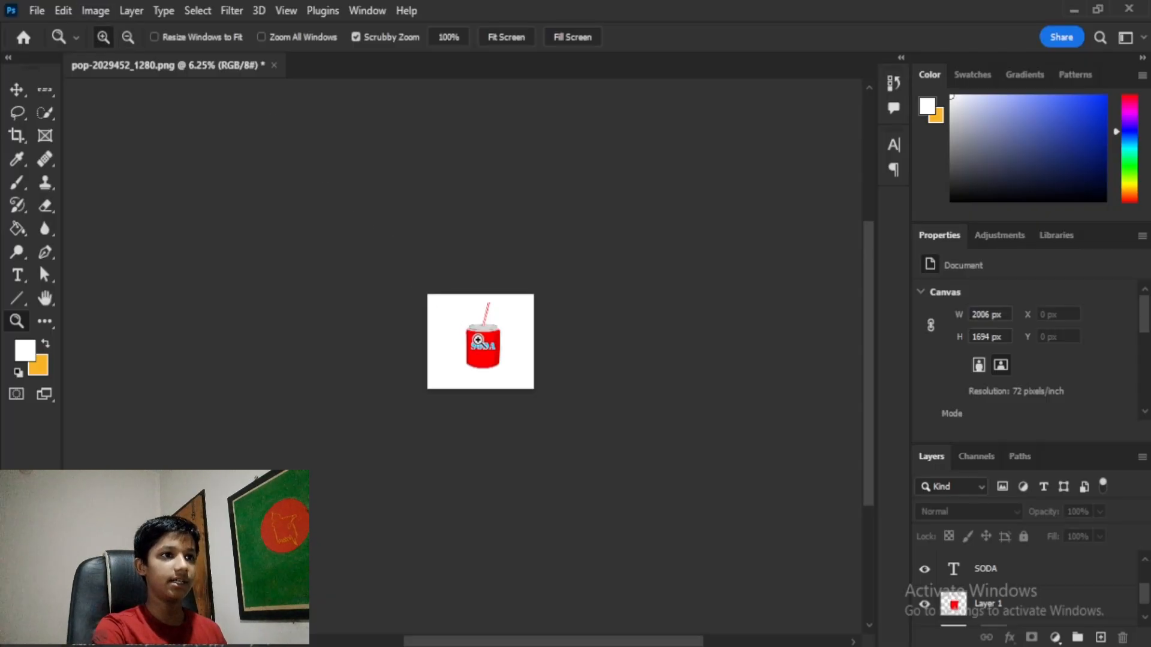
click(478, 340)
click(477, 339)
click(479, 341)
click(479, 341)
click(480, 341)
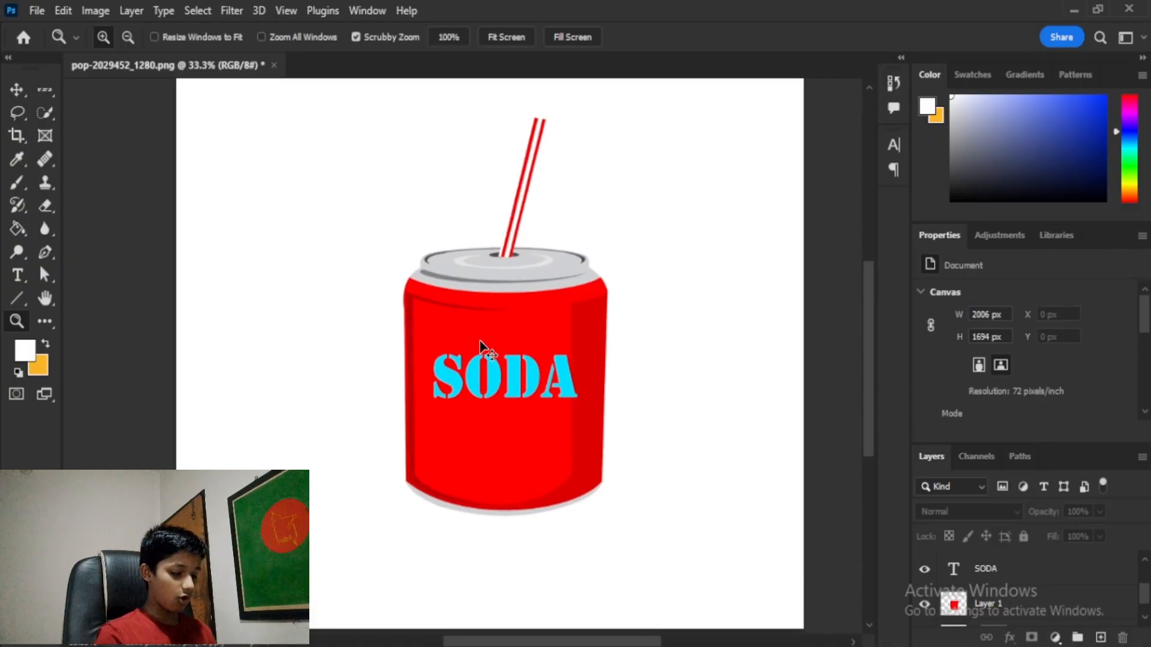
Step: Zoom to 400% on the tops of the SODA letters S and O
click(479, 340)
click(479, 340)
click(480, 340)
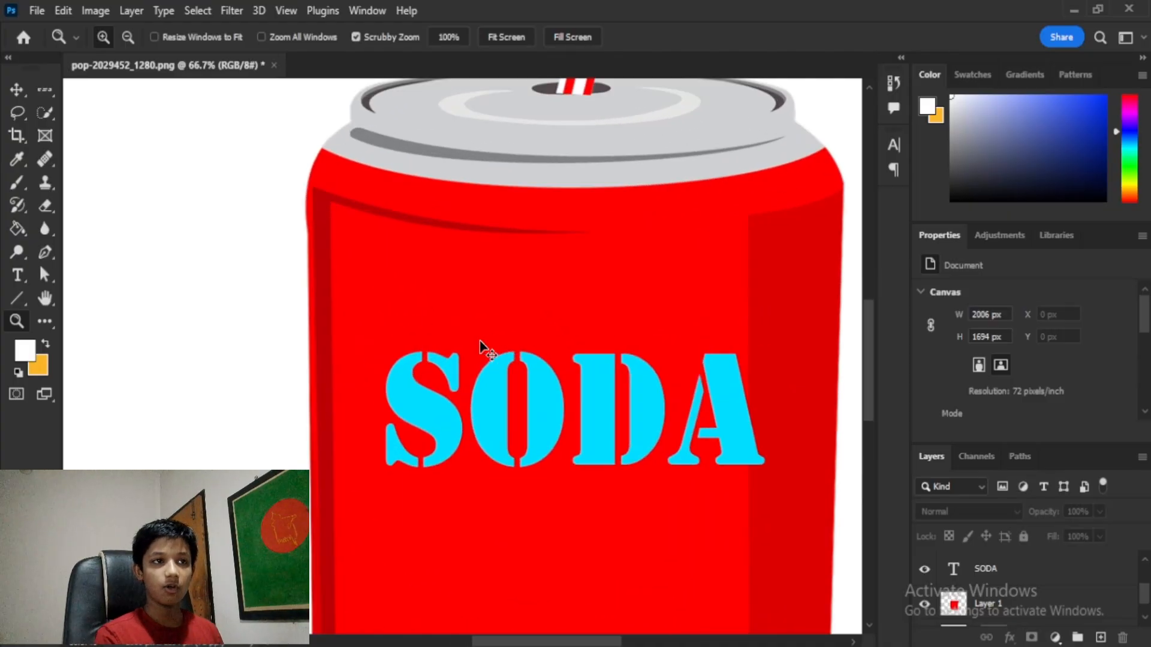
click(479, 341)
click(479, 341)
click(480, 340)
click(479, 340)
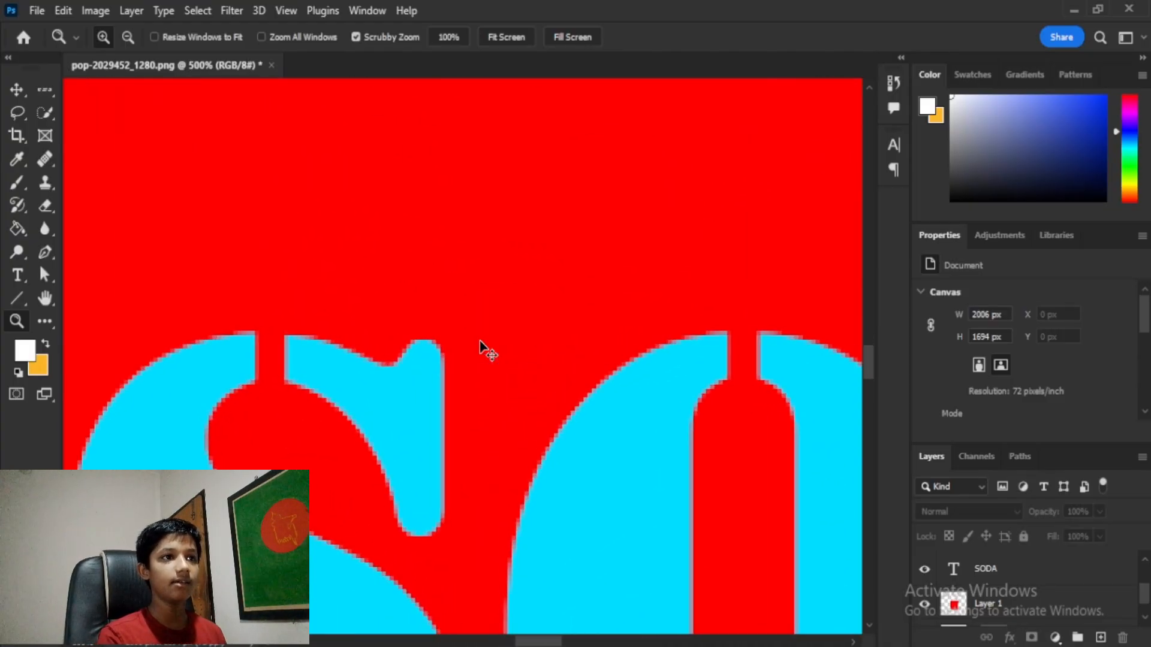
click(479, 341)
alt+click(480, 340)
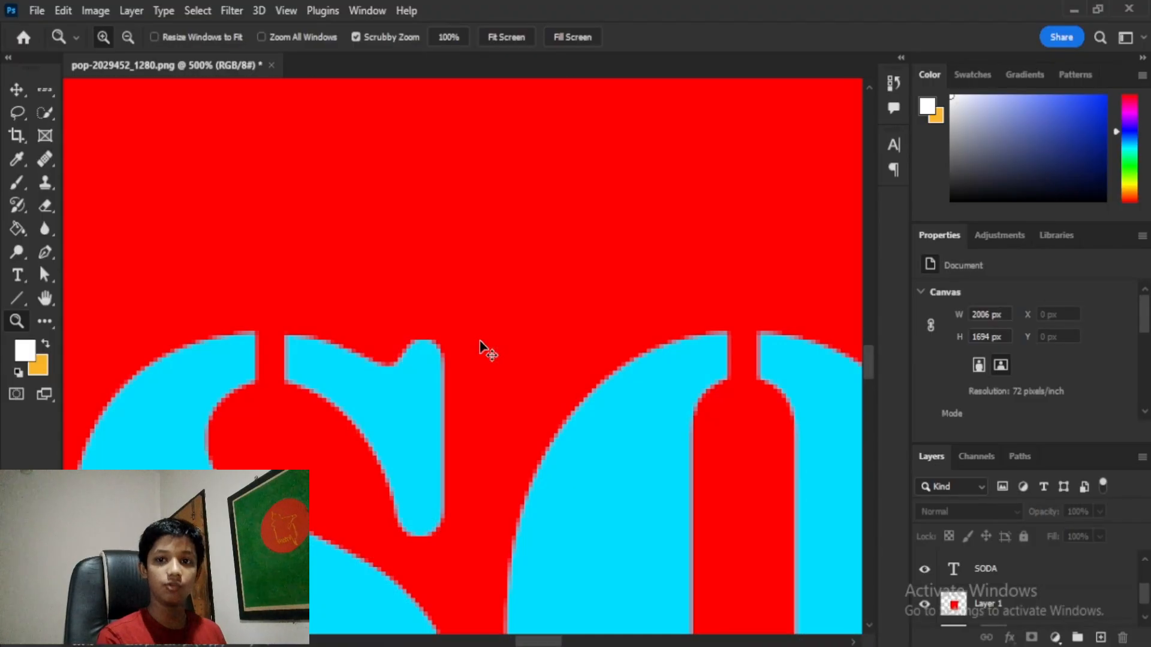
alt+click(480, 341)
alt+click(480, 340)
alt+click(479, 340)
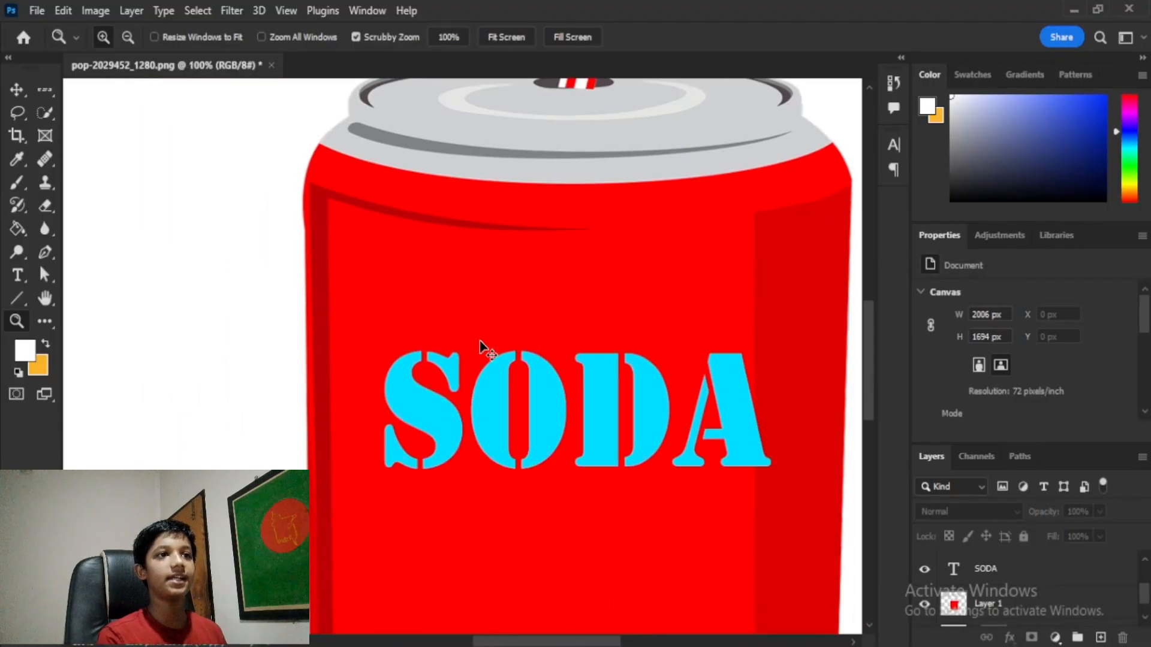
alt+click(480, 341)
key(ctrl+minus)
key(ctrl+minus)
key(ctrl+plus)
key(ctrl+plus)
key(ctrl+plus)
key(ctrl+plus)
key(ctrl+plus)
key(ctrl+plus)
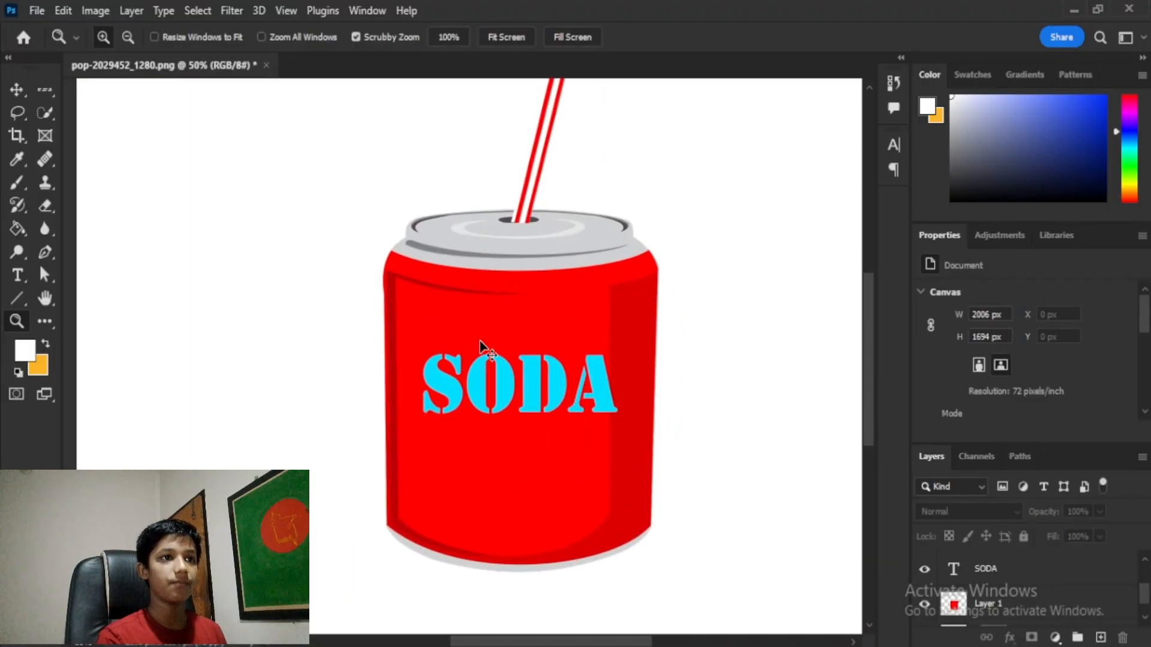
key(ctrl+plus)
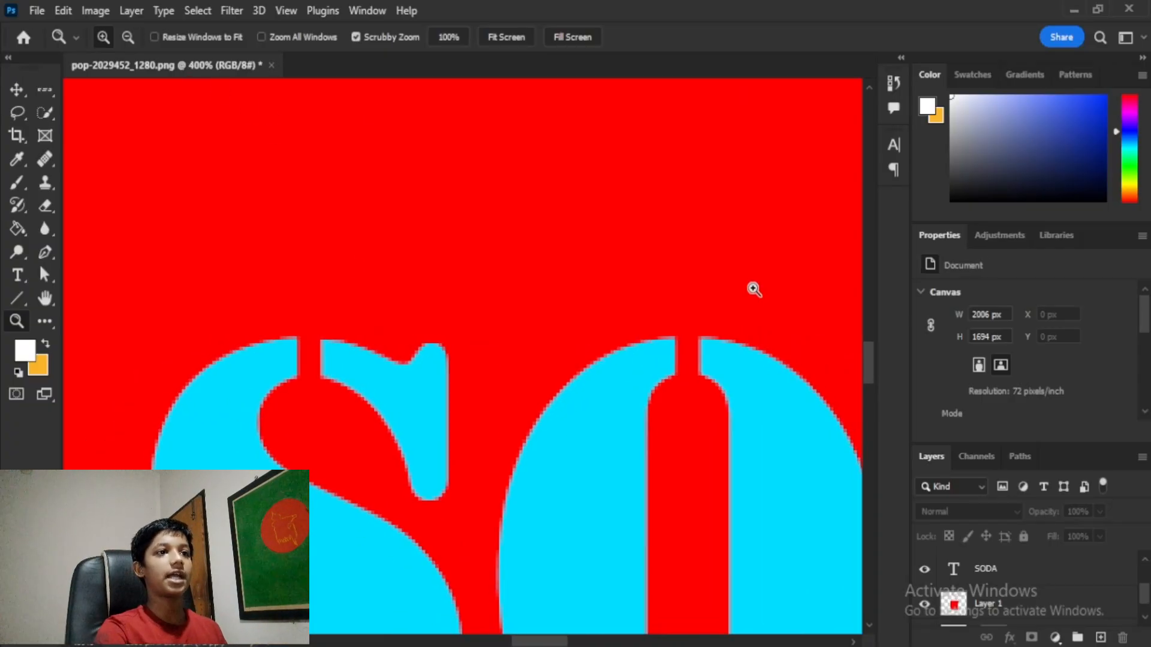
Step: Undo an accidental move of the can layer and pan the close-up to the letter S
click(17, 90)
drag(516, 299, 487, 324)
key(ctrl+z)
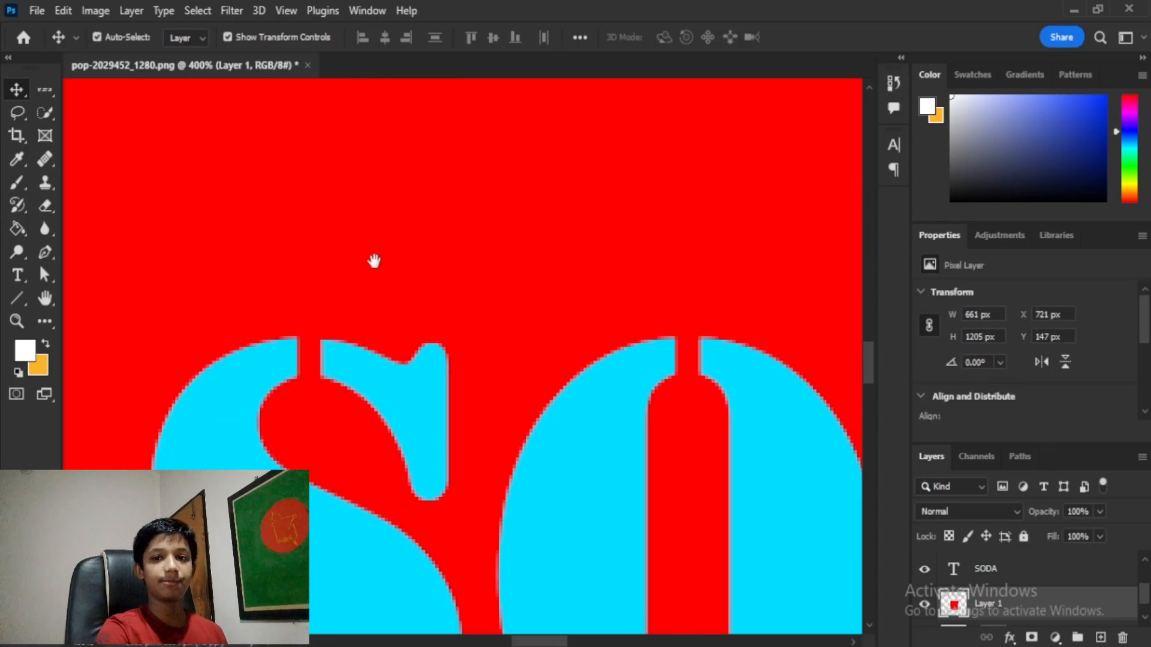
drag(374, 261, 185, 242)
drag(356, 240, 918, 226)
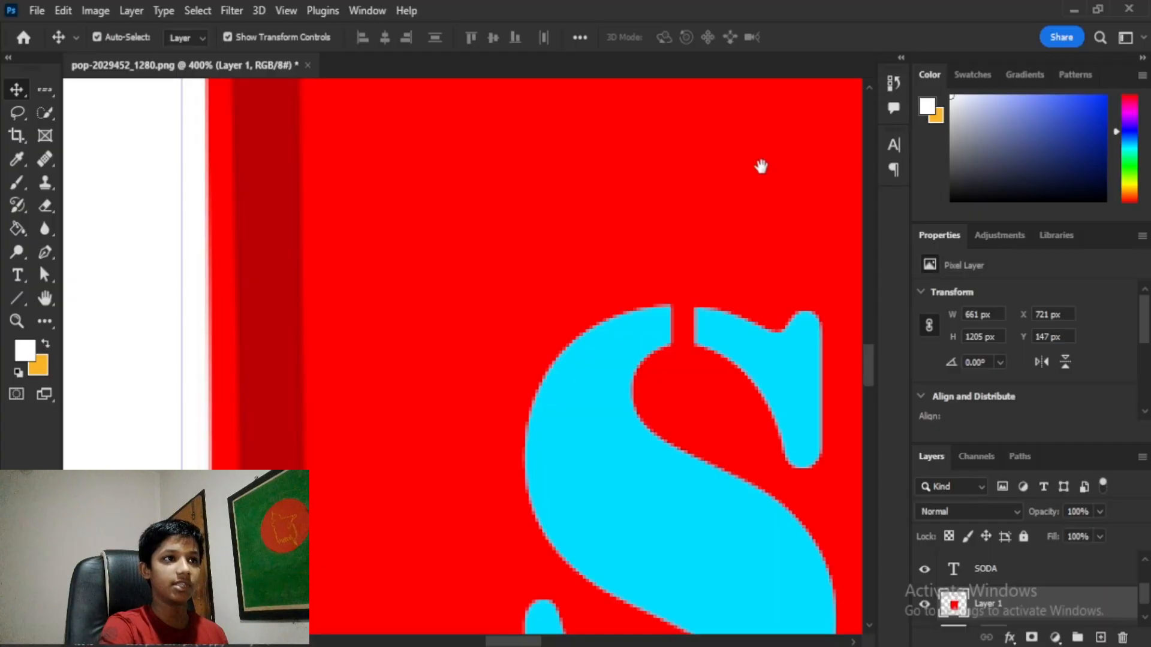
drag(550, 259, 475, 341)
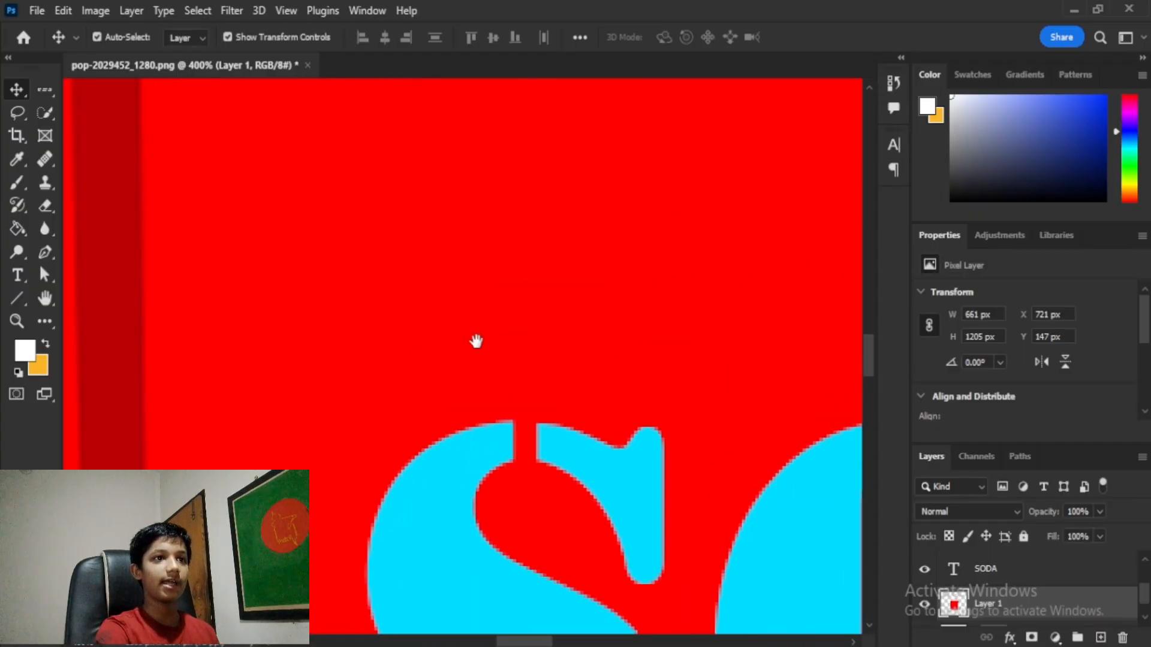
Step: Fit the whole can on screen, then undo a trial drag of the can to the right
key(ctrl+0)
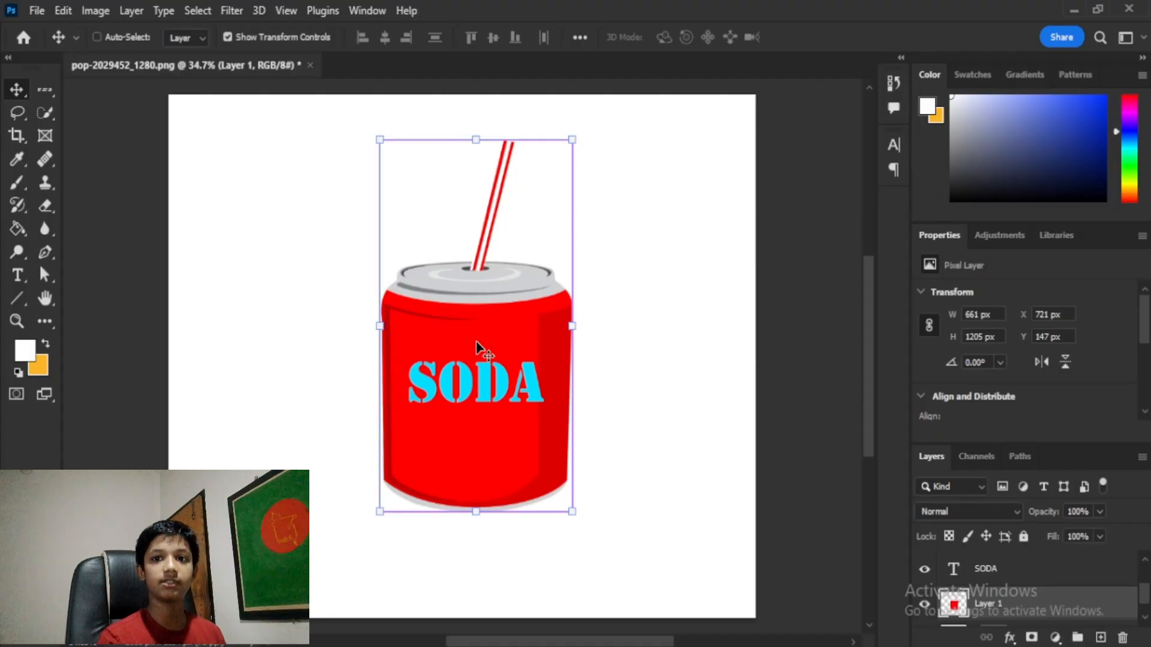
key(ctrl)
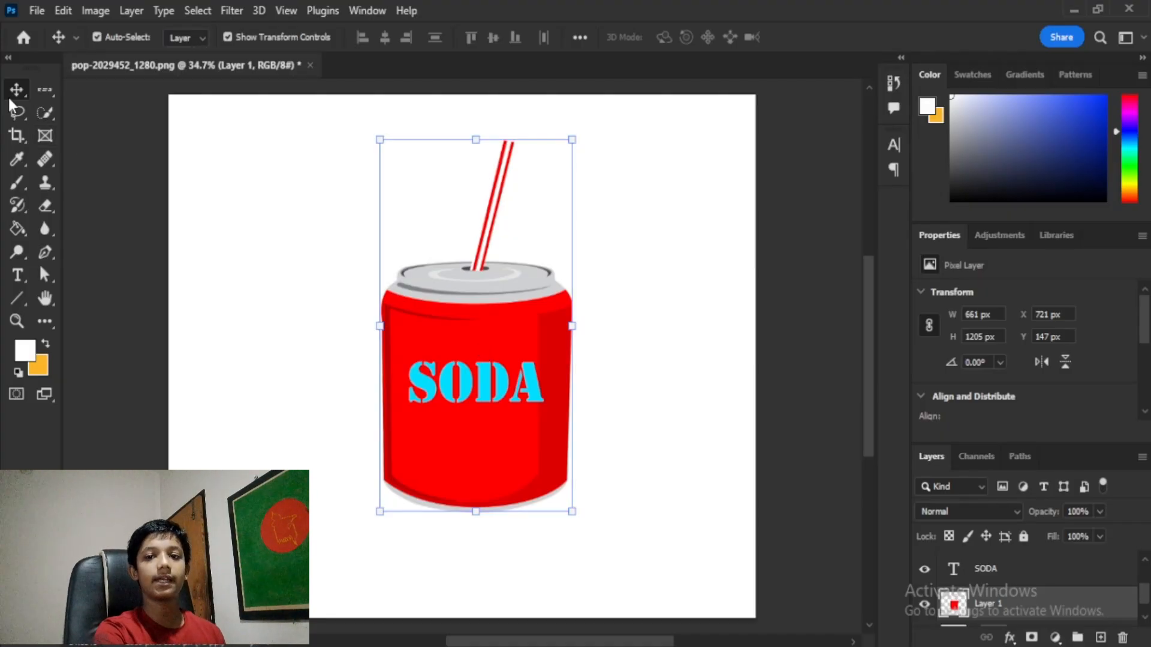
drag(473, 321, 664, 324)
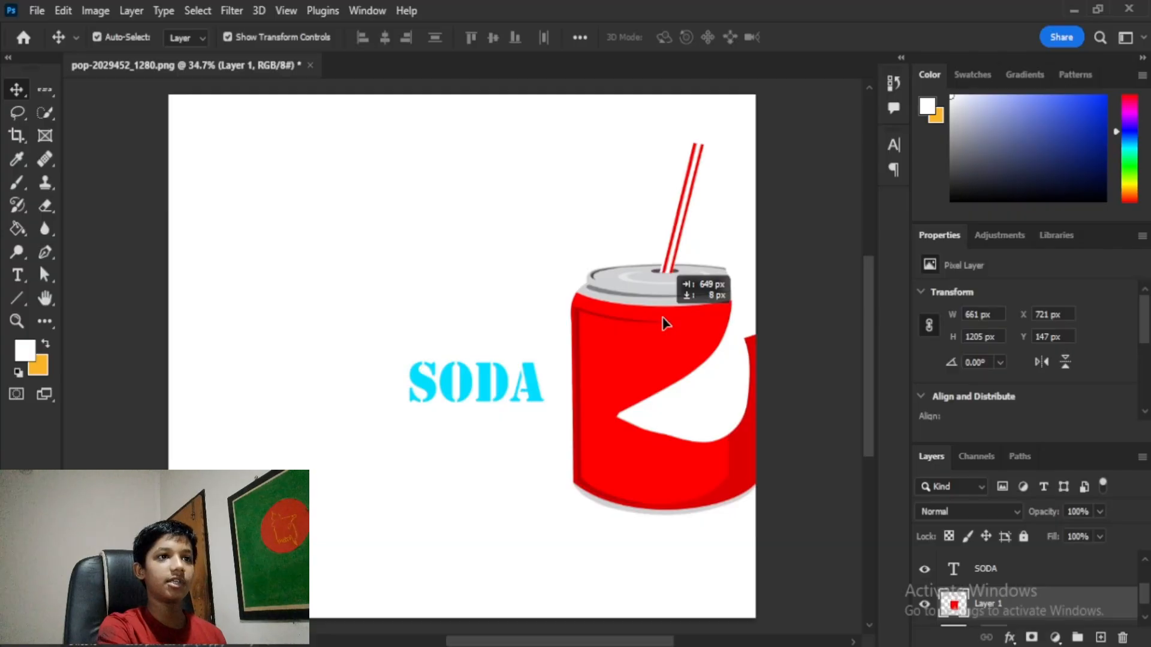
key(ctrl+z)
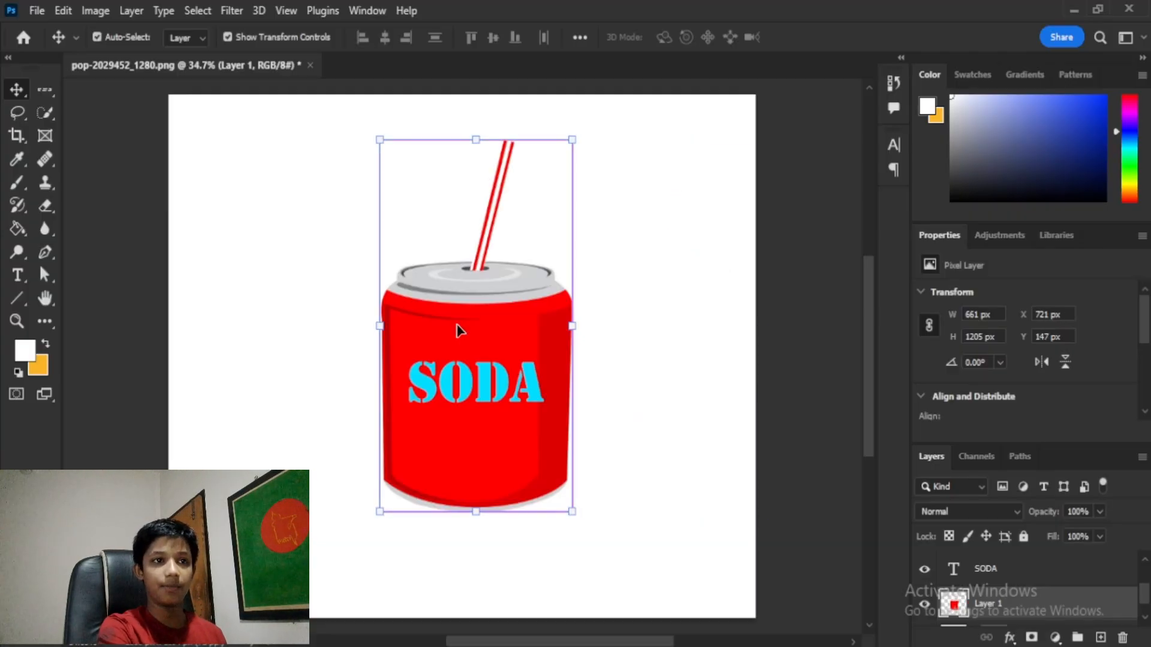